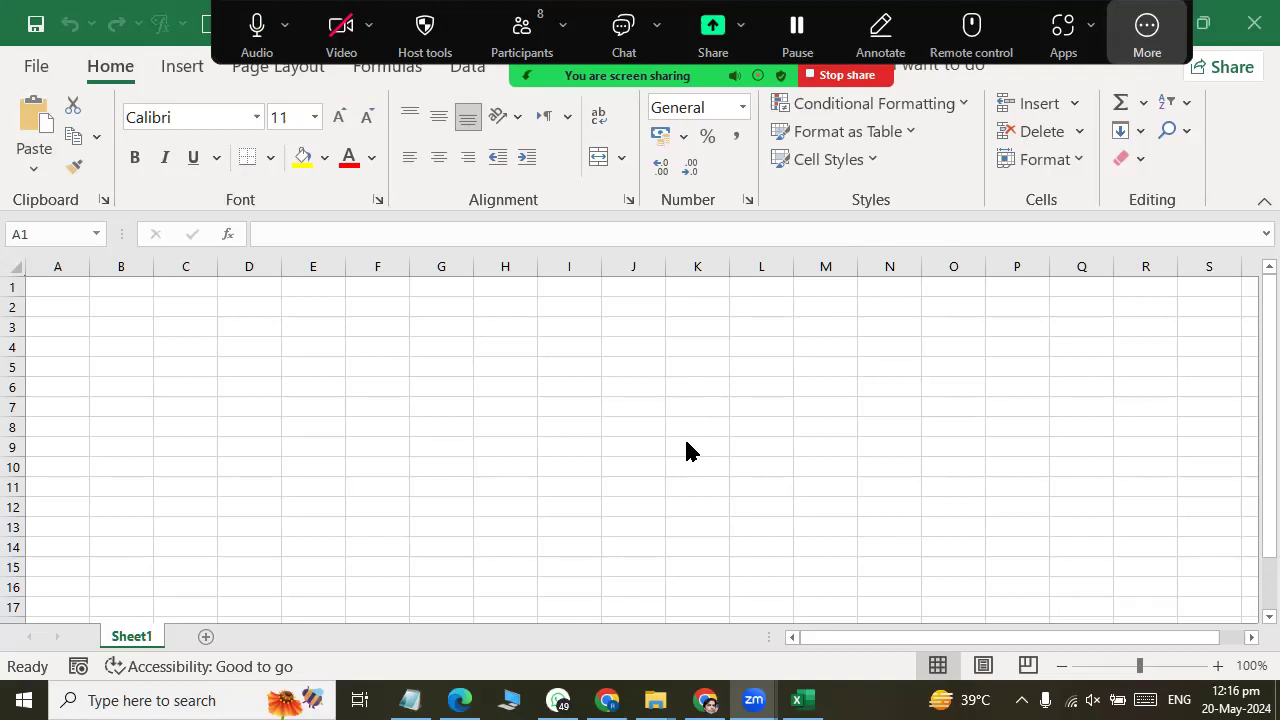
Step: Rename the Sheet1 tab to JournalEntry
click(82, 352)
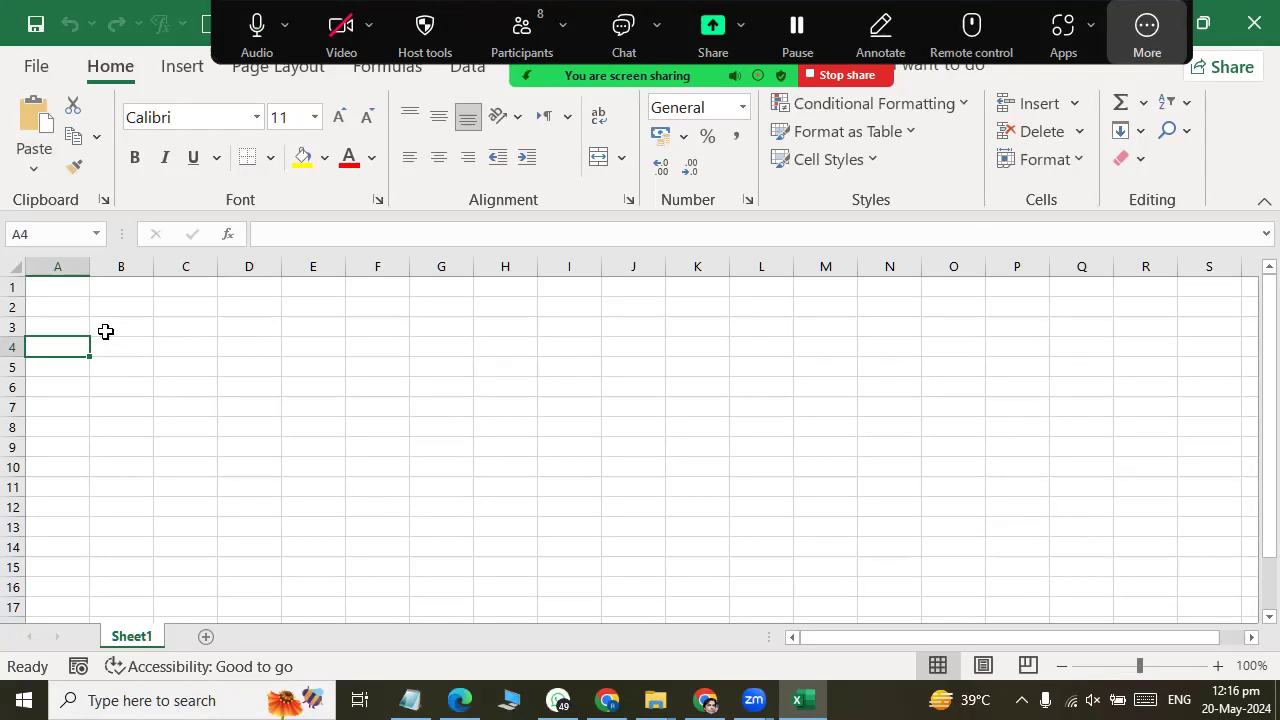
double_click(131, 637)
text(Ledger)
key(BackSpace)
key(BackSpace)
key(BackSpace)
key(BackSpace)
key(BackSpace)
text(JournalEntry)
key(Return)
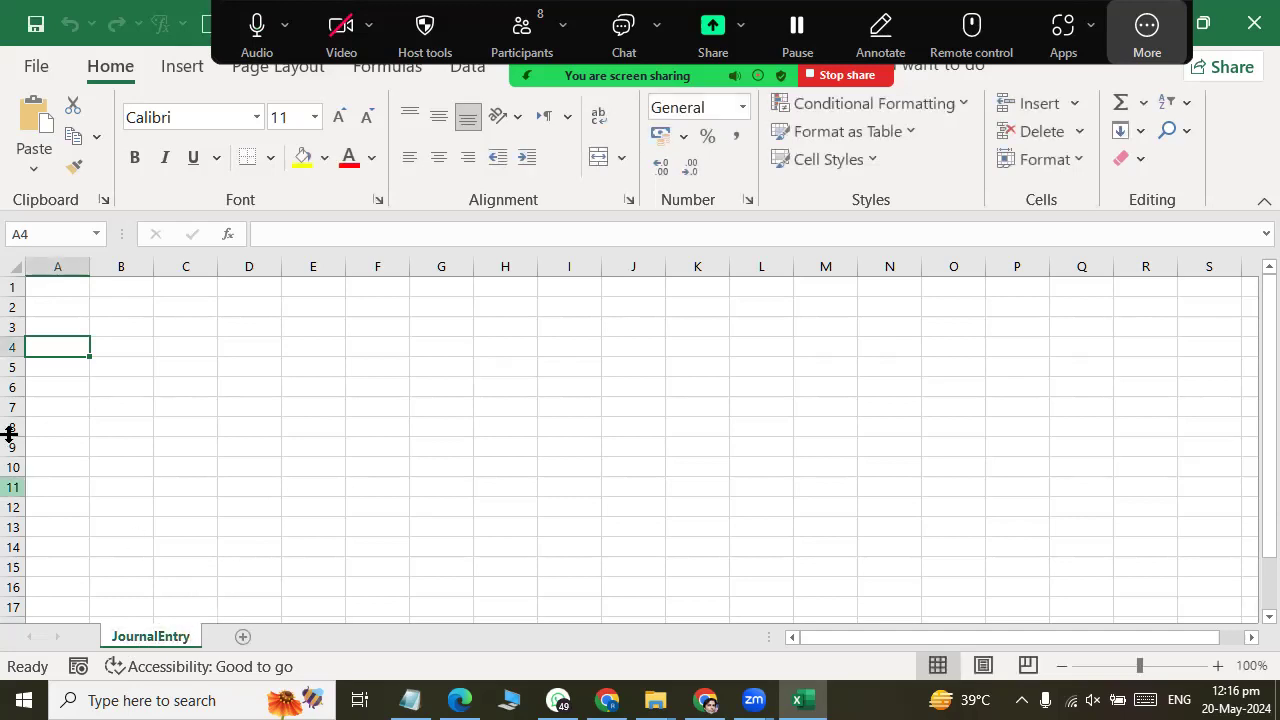
Step: Enter the S.No heading in A5 and place Item Description in C5
click(66, 375)
text(S.N)
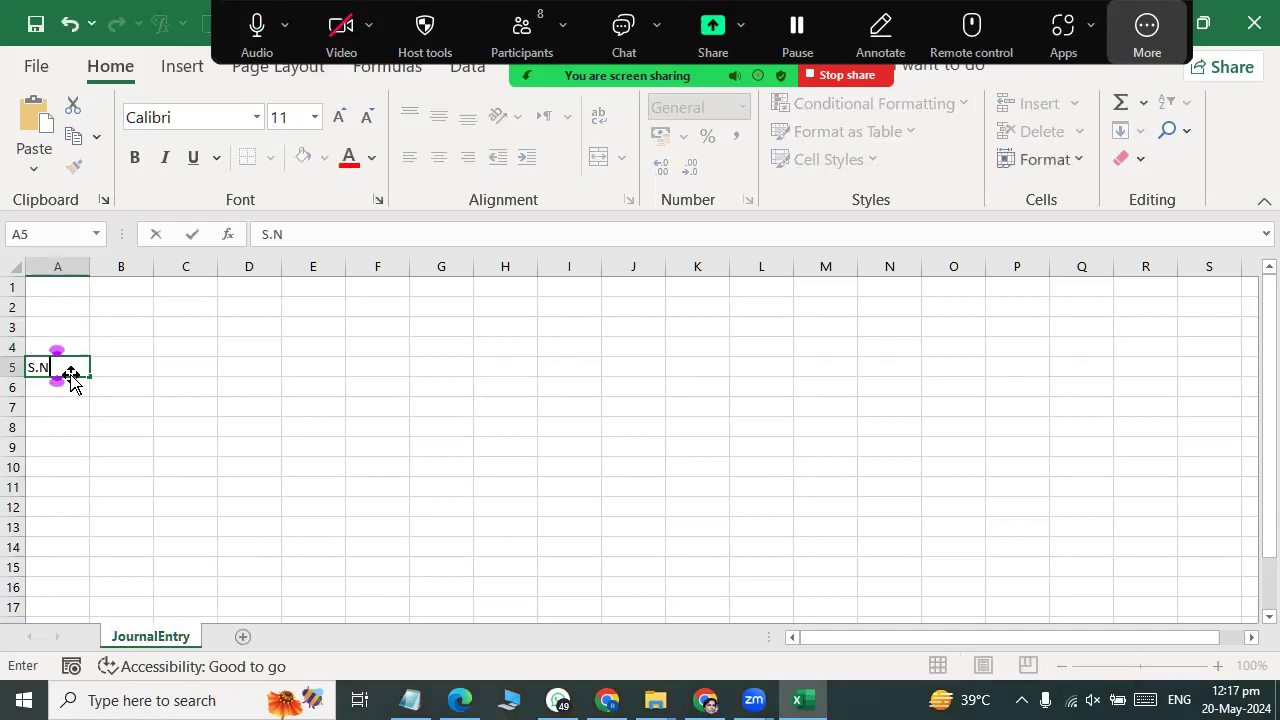
text(o)
key(Tab)
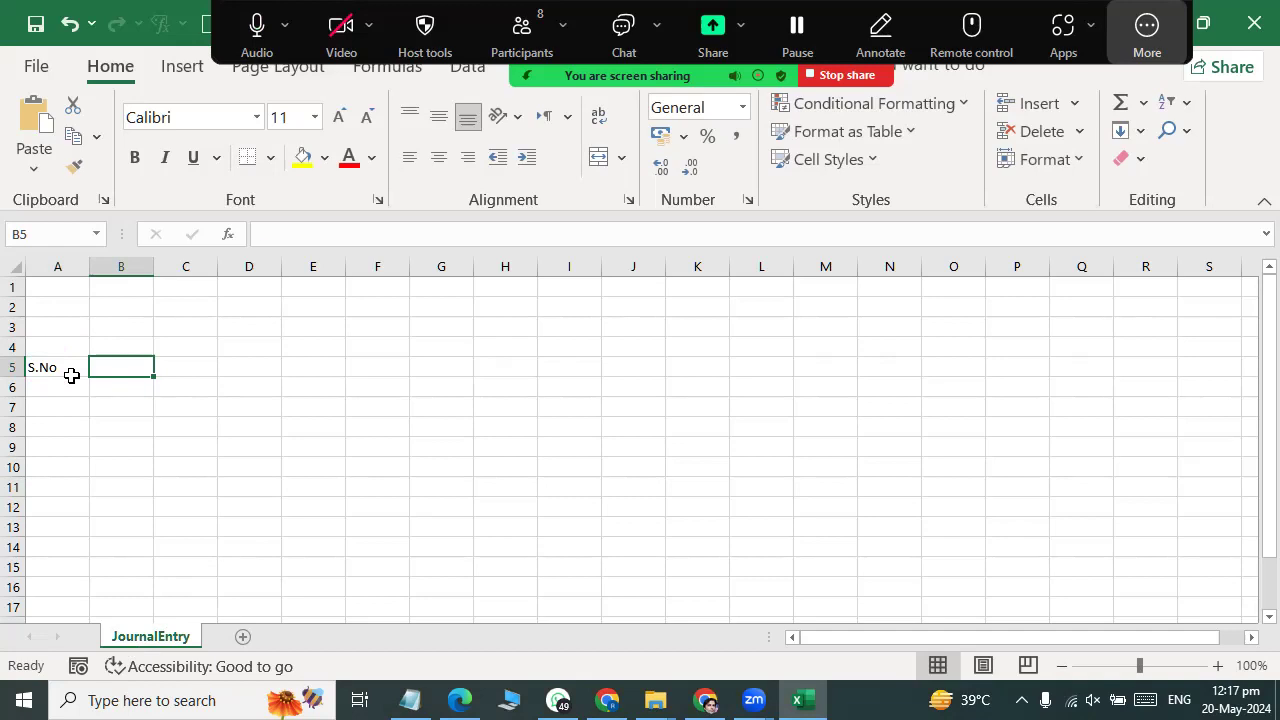
text(Item Description)
key(Return)
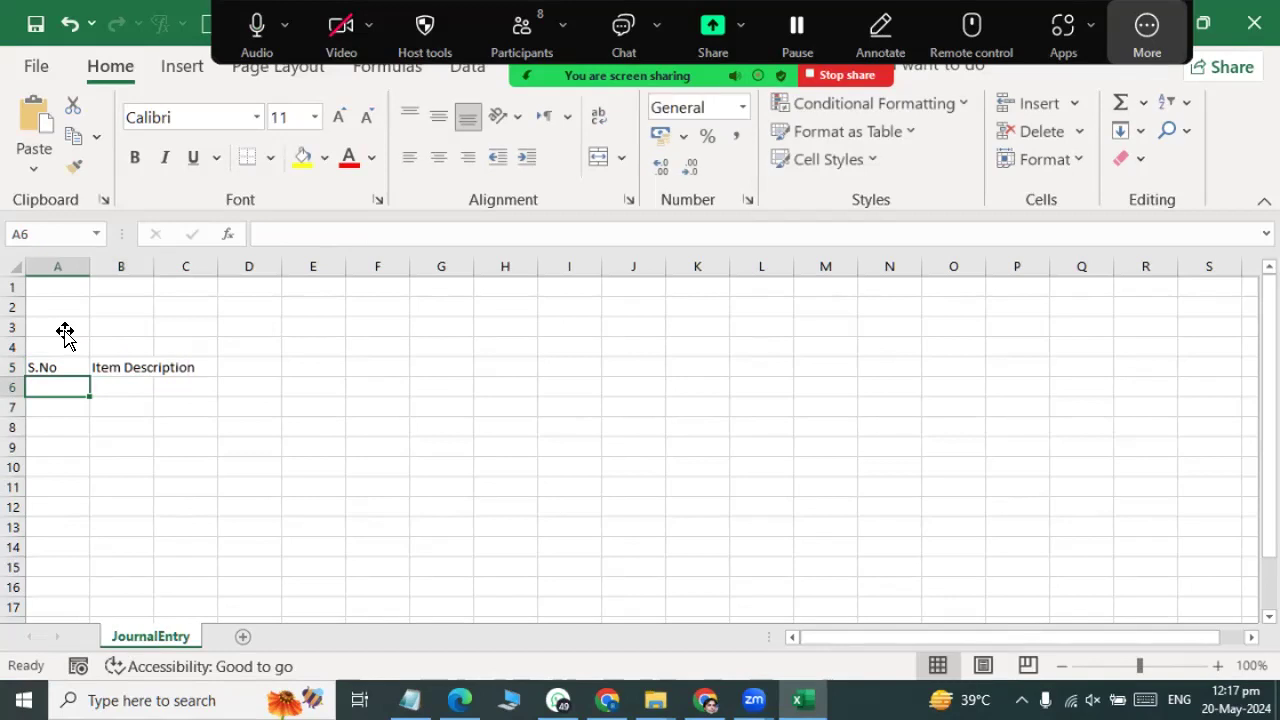
click(111, 367)
drag(111, 342, 154, 330)
scroll(113, 319, up, 4)
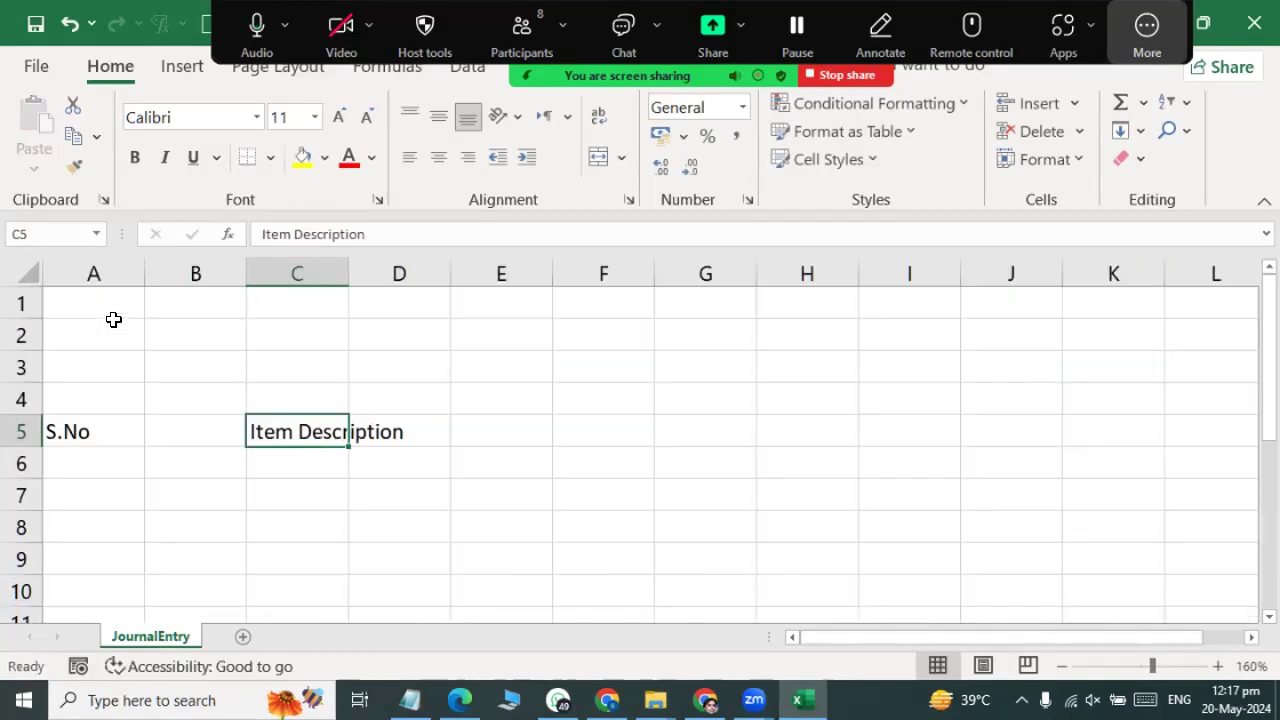
scroll(166, 386, up, 1)
scroll(168, 387, up, 1)
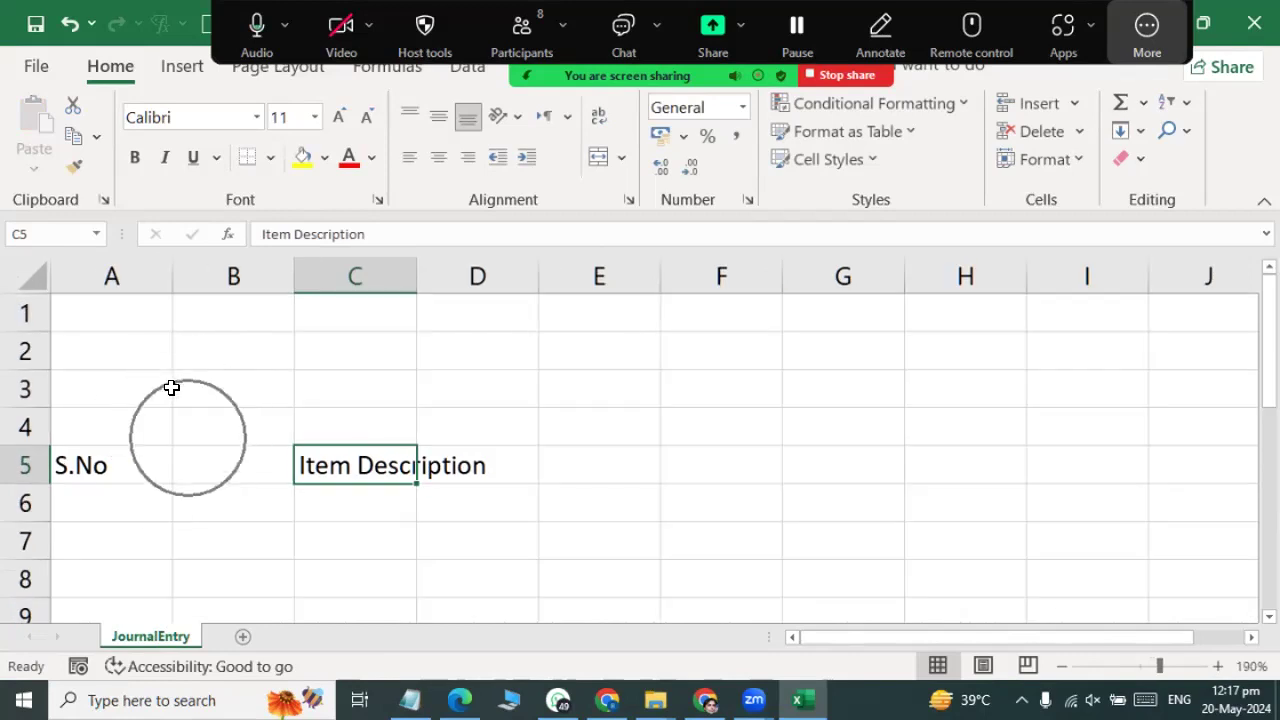
Step: Add the Date heading in B5 and Debit in D5
key(Left)
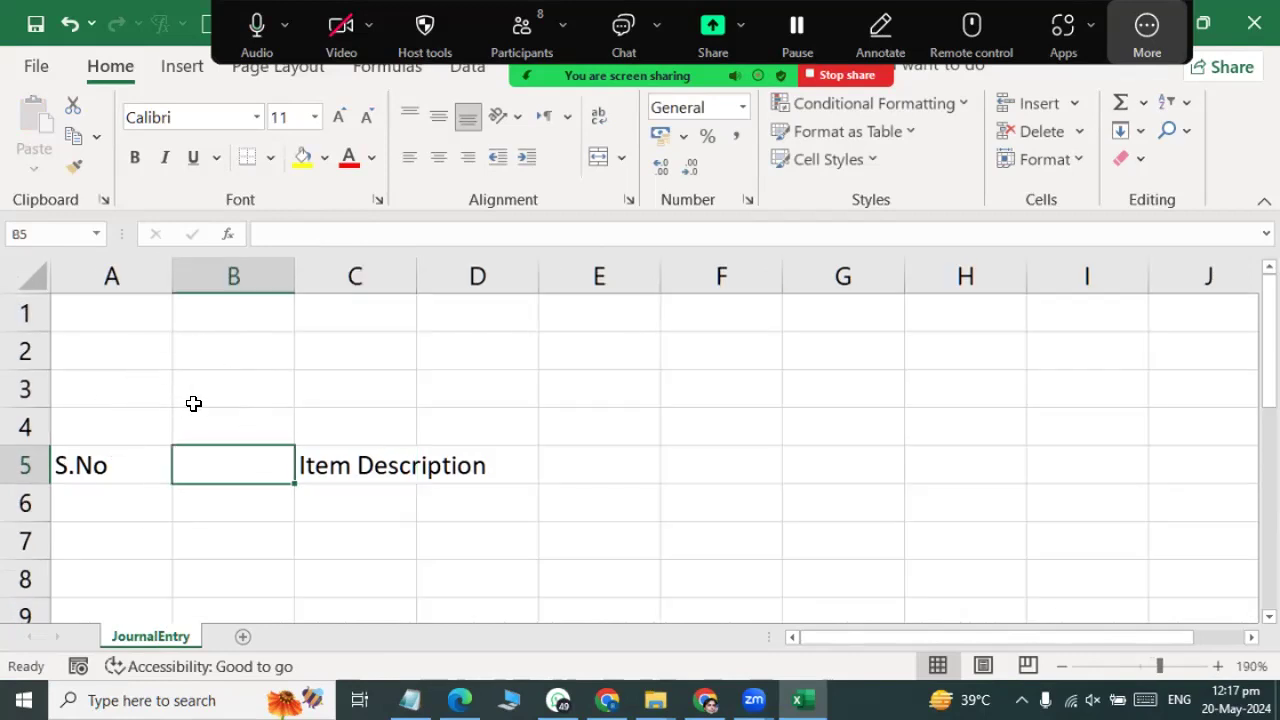
text(Date)
key(Tab)
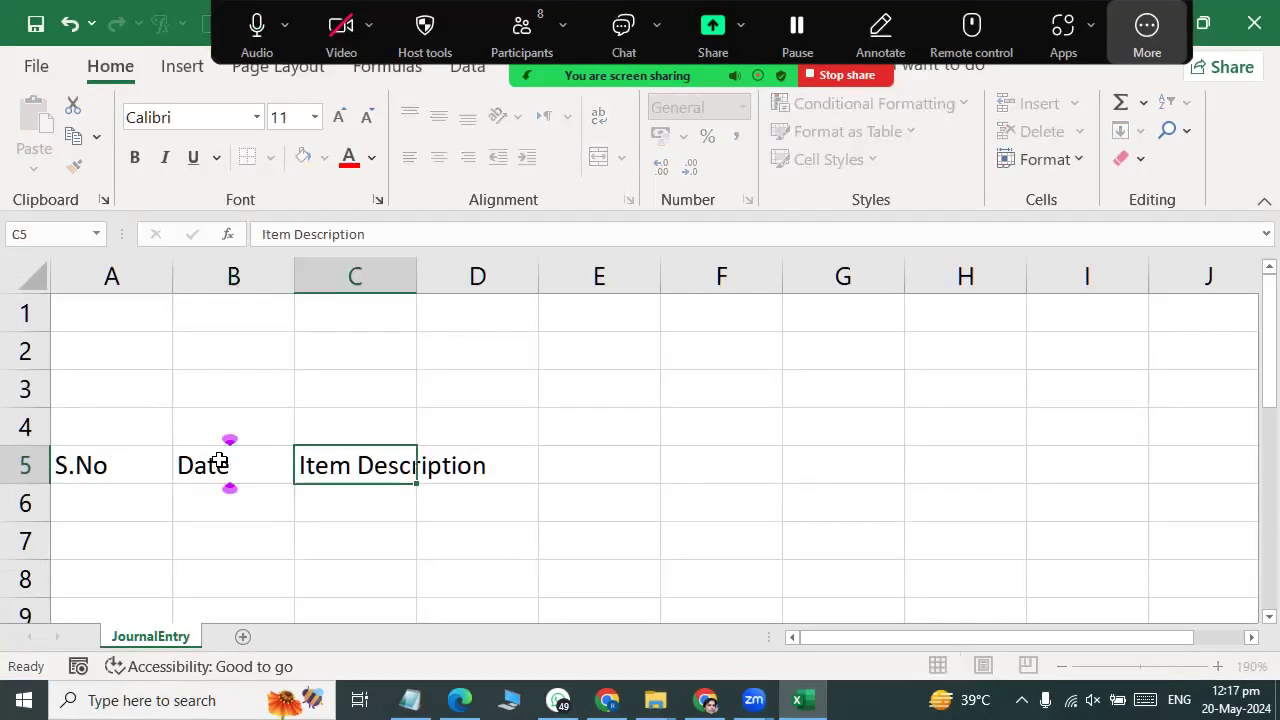
key(Tab)
text(Debit)
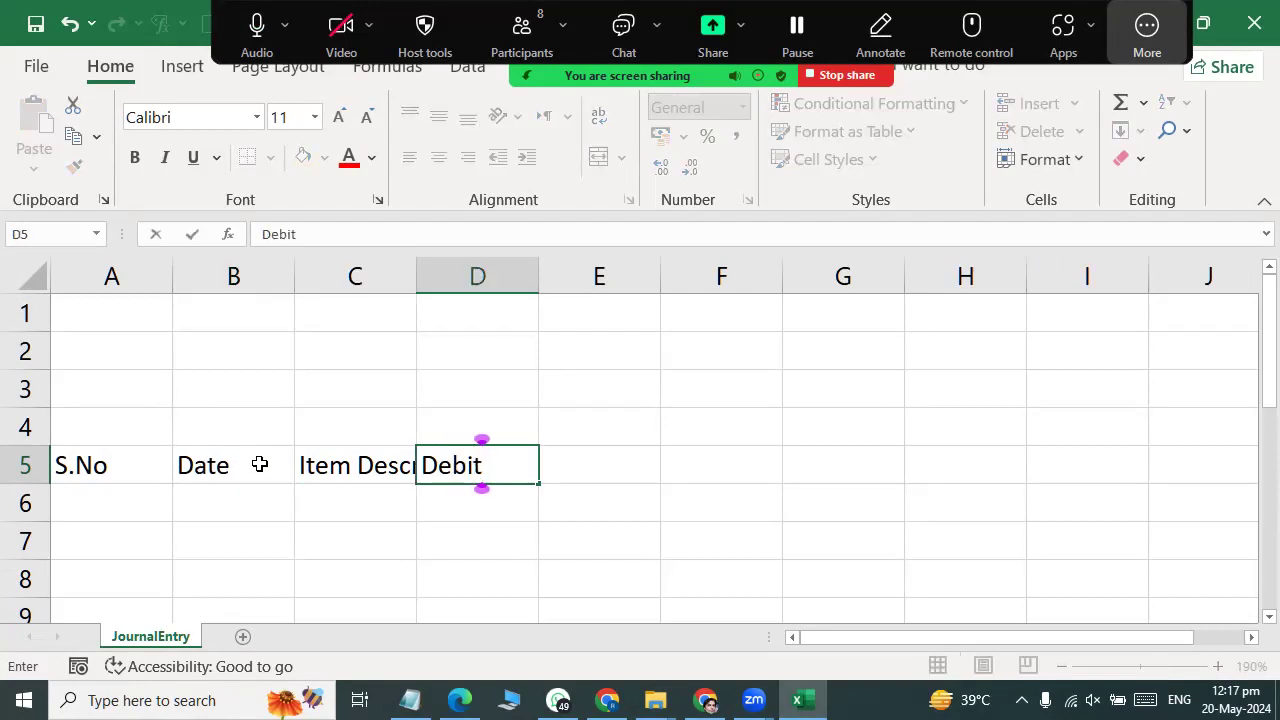
click(558, 700)
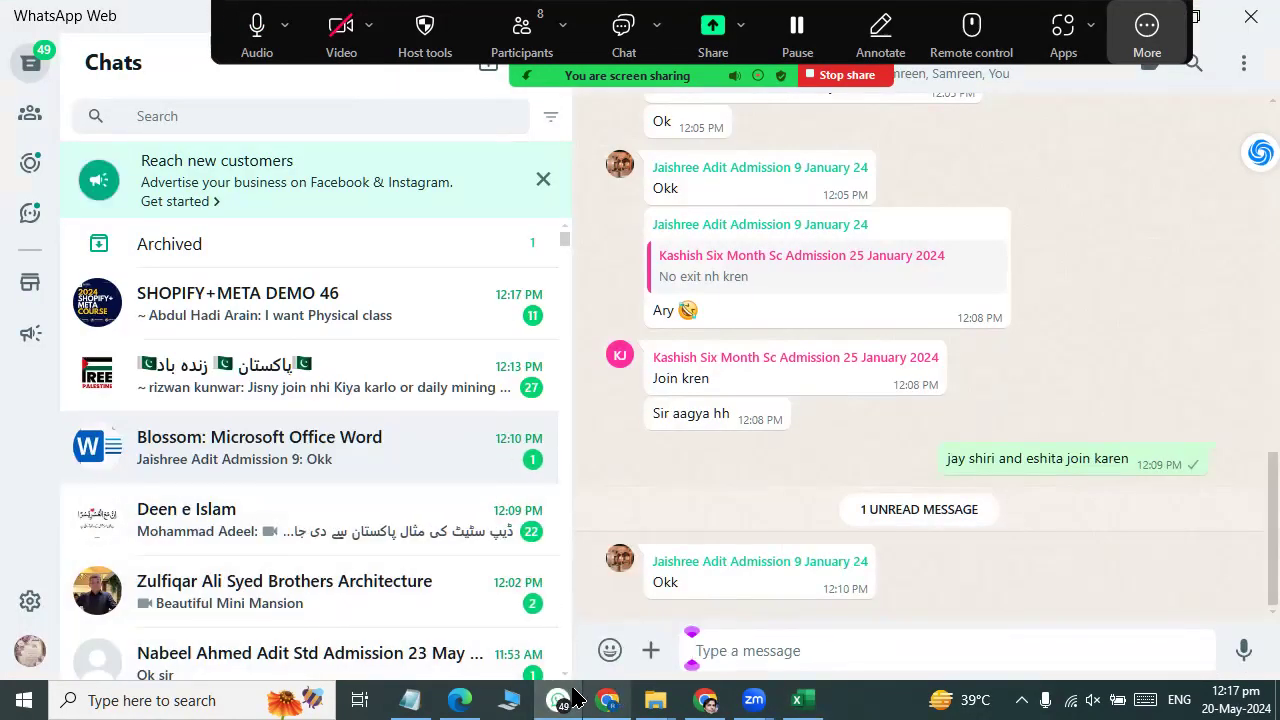
click(558, 700)
click(586, 460)
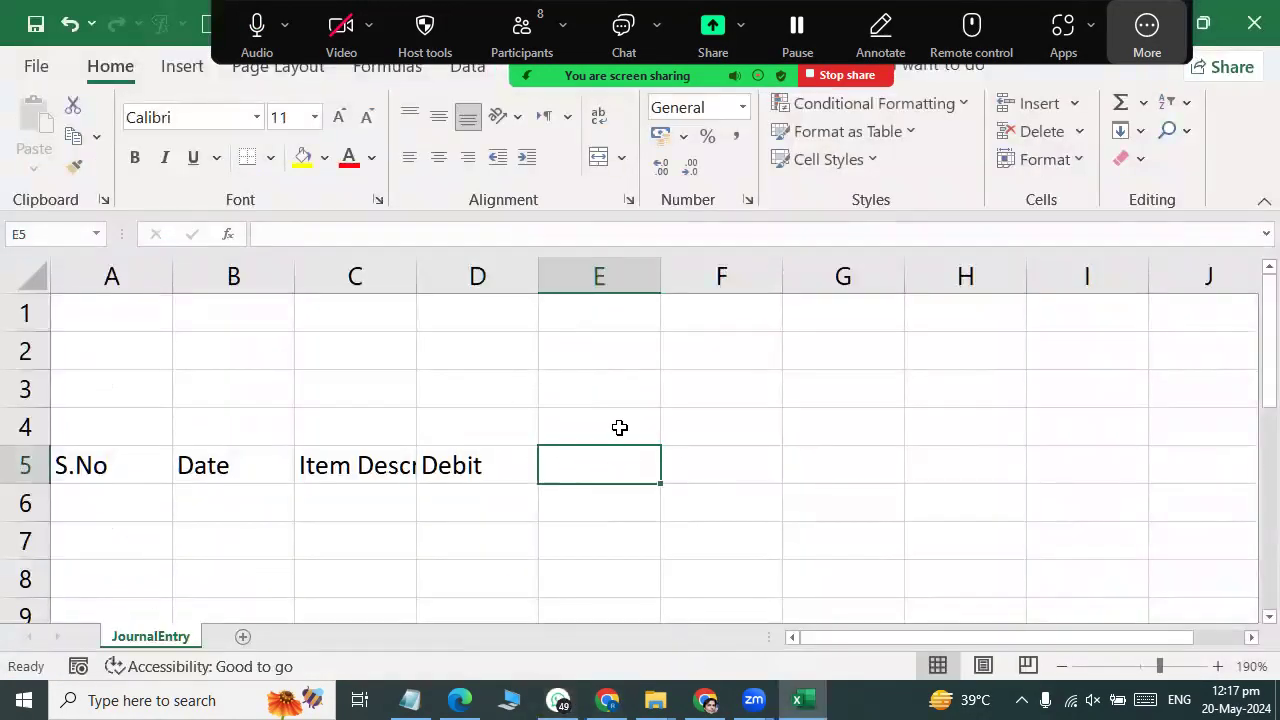
Step: Enter Credit in E5 and widen columns A, B and C to fit the headings
text(Credit)
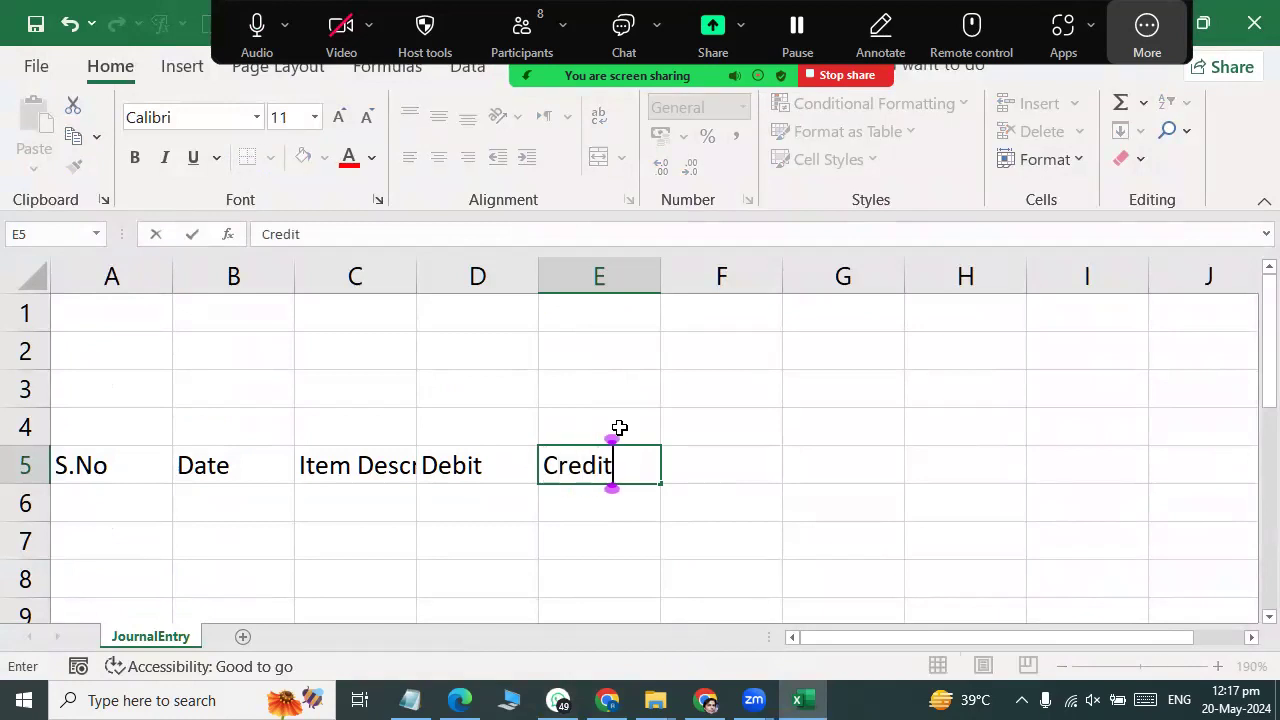
key(Return)
drag(417, 278, 486, 278)
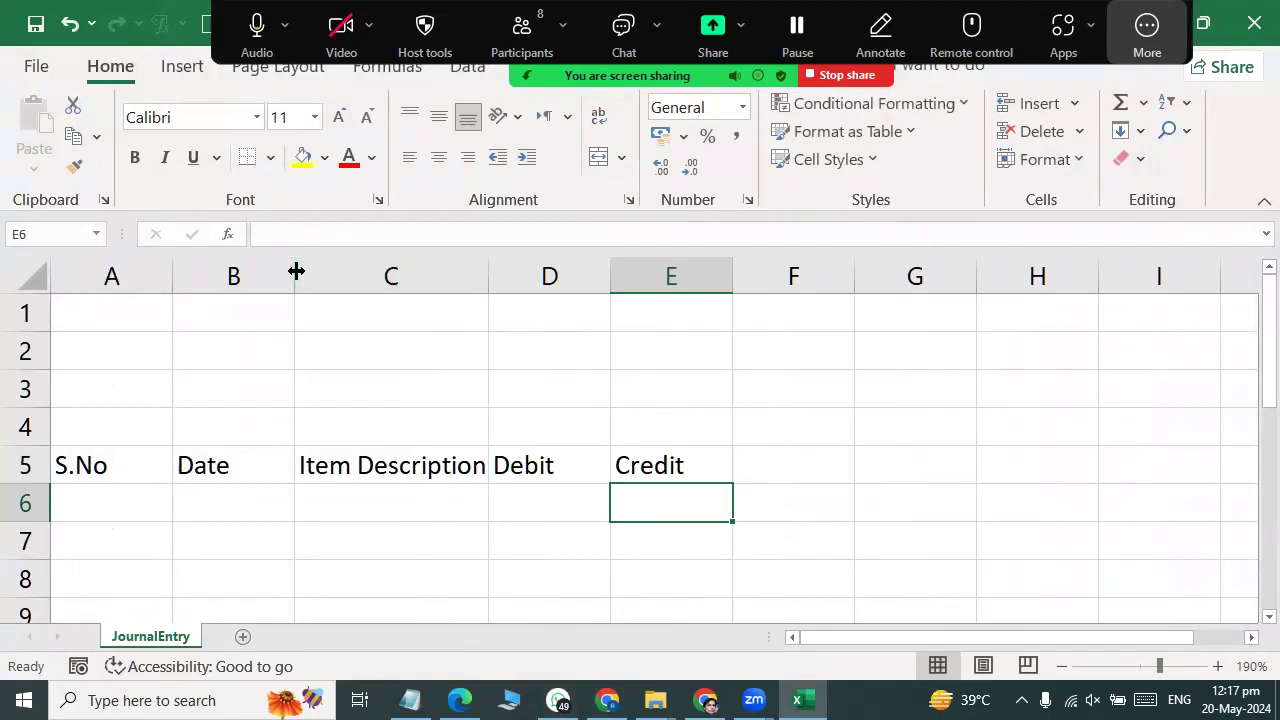
drag(294, 276, 454, 276)
drag(174, 275, 177, 275)
drag(649, 277, 745, 277)
Step: Set D5:F5 to Debit, Credit and Balance, replacing trial labels Cach In and Cash out
click(823, 467)
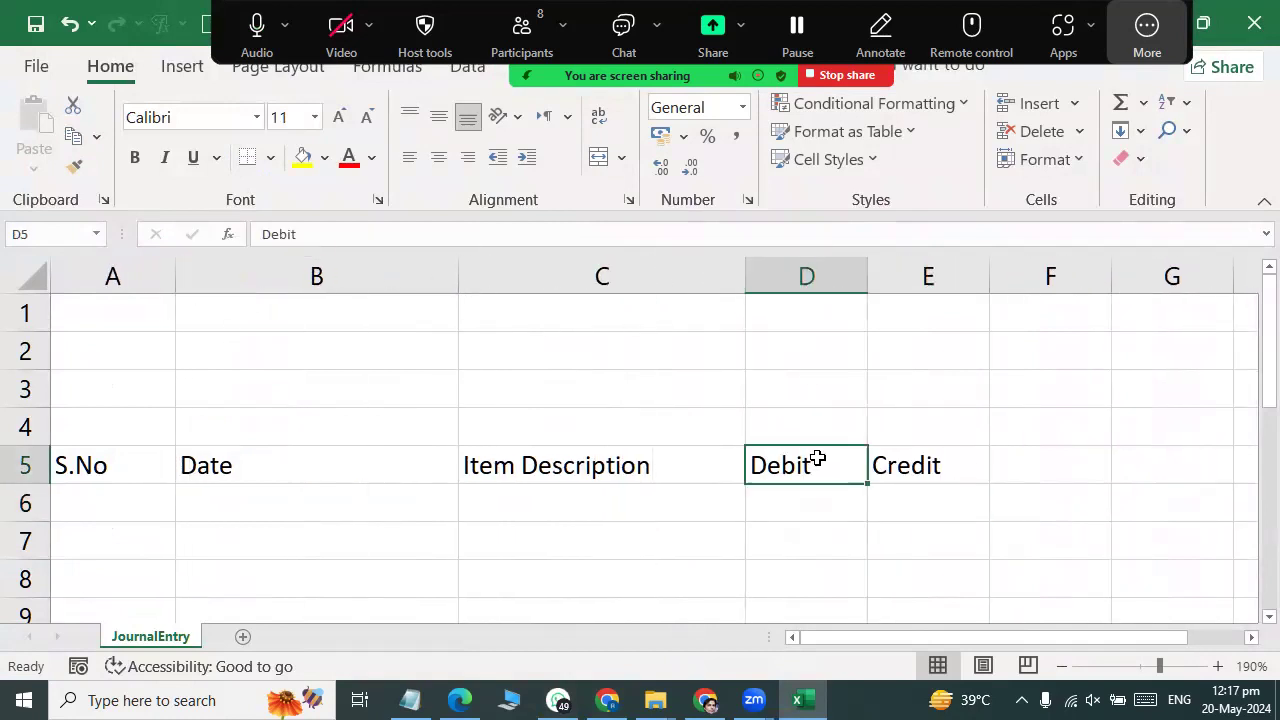
text(Cach I)
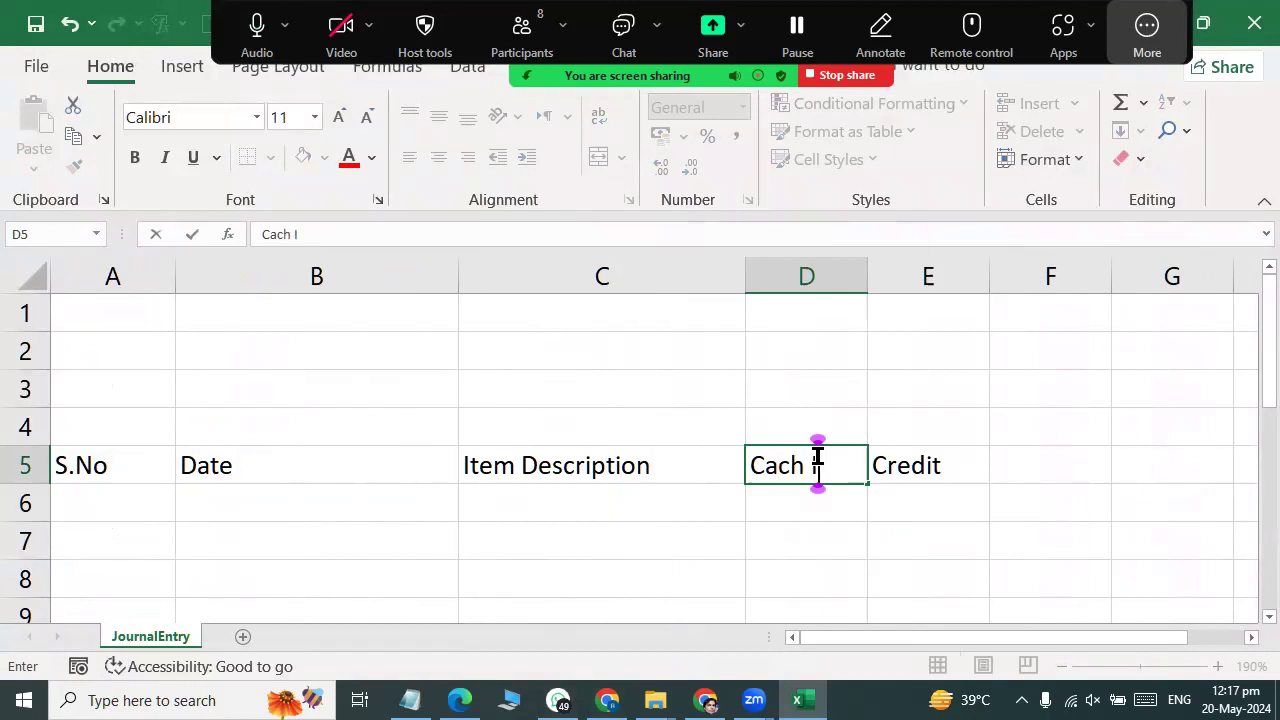
text(n)
key(Tab)
text(Cash out)
key(Return)
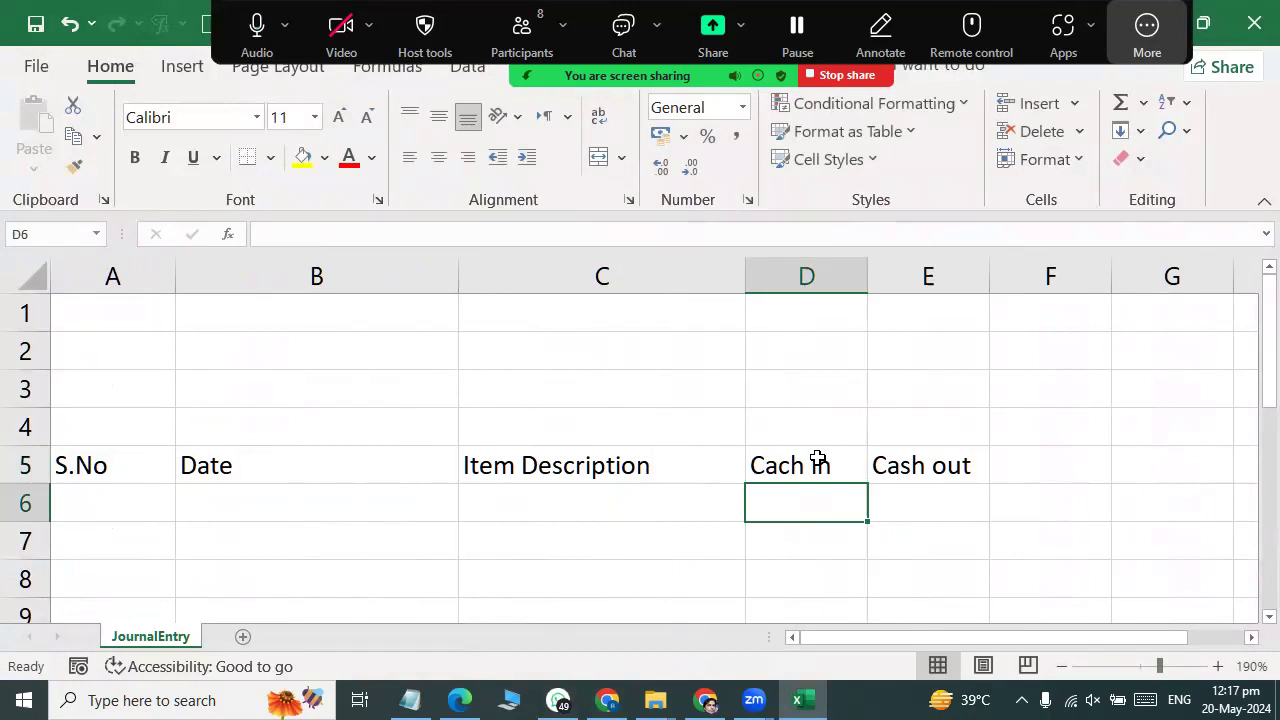
click(818, 458)
text(Debit)
key(Tab)
text(Credit)
key(Tab)
text(Balance)
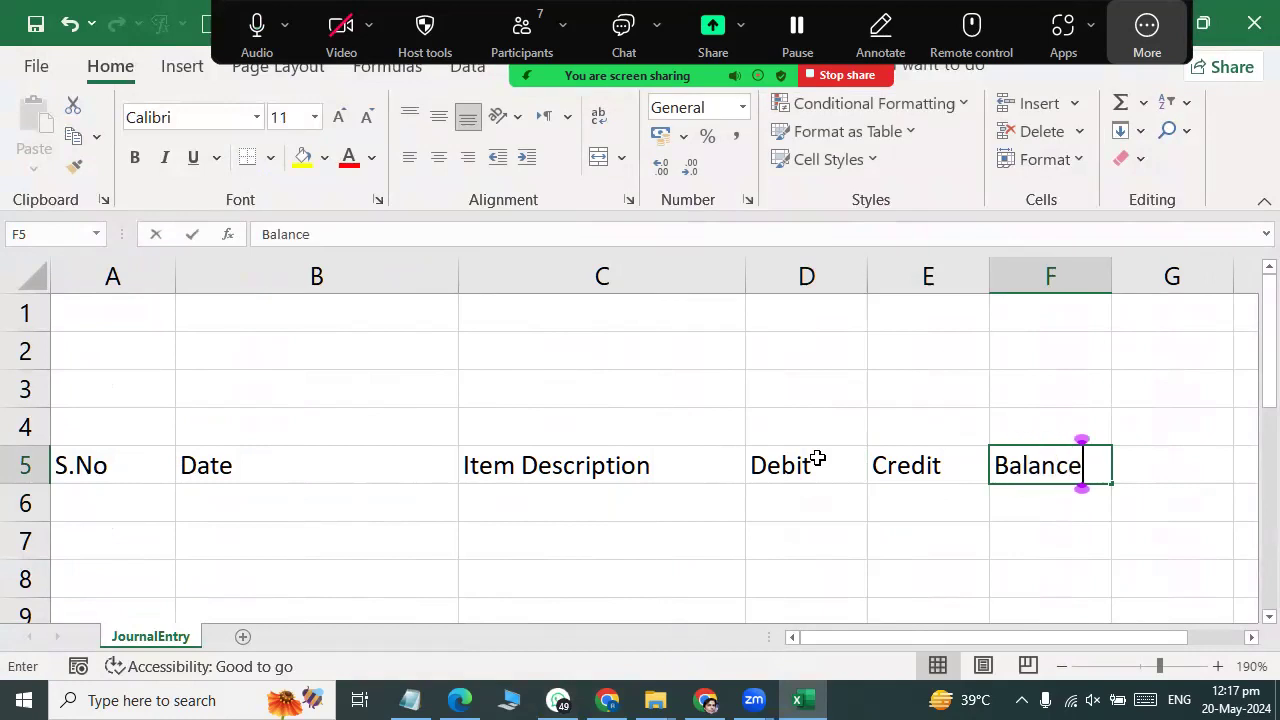
key(Return)
Step: Widen columns F, E and D slightly and narrow column B a little
drag(1111, 269, 1152, 267)
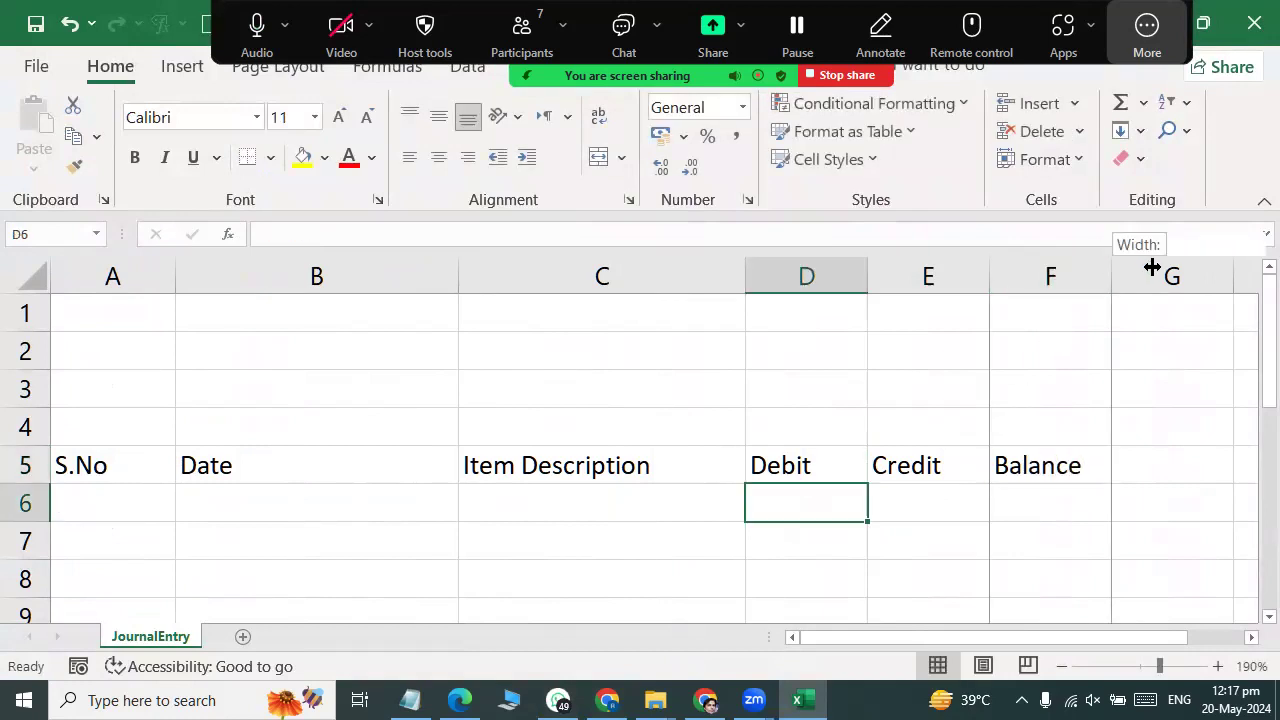
drag(990, 282, 999, 280)
drag(867, 275, 877, 275)
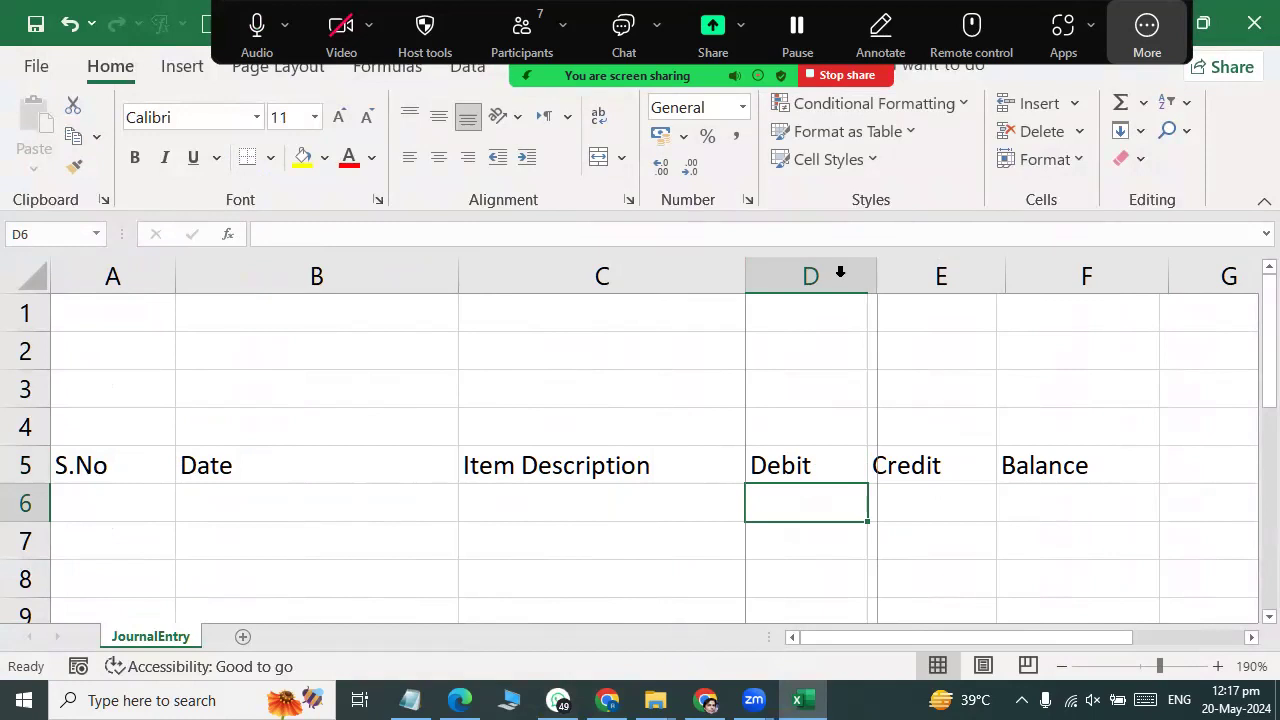
drag(456, 282, 425, 285)
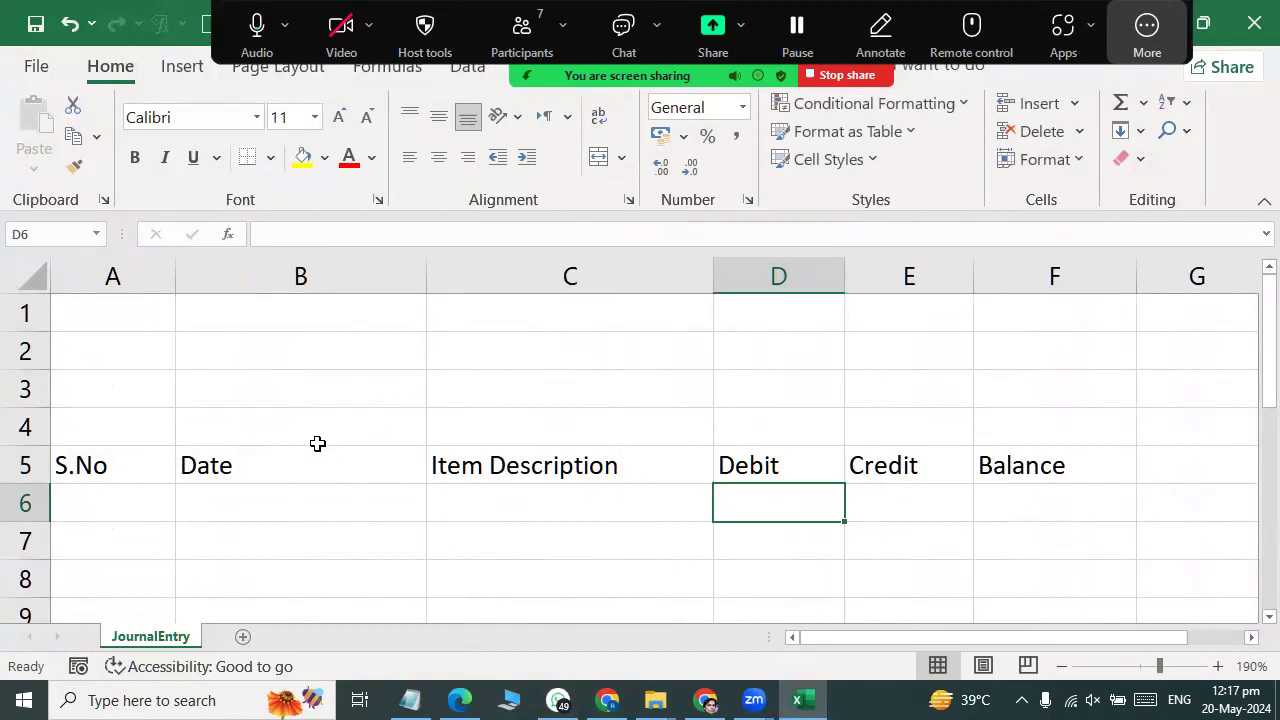
Step: Merge A1:F1 and enter the centred title 'Record Daily Acitvities'
drag(76, 303, 260, 310)
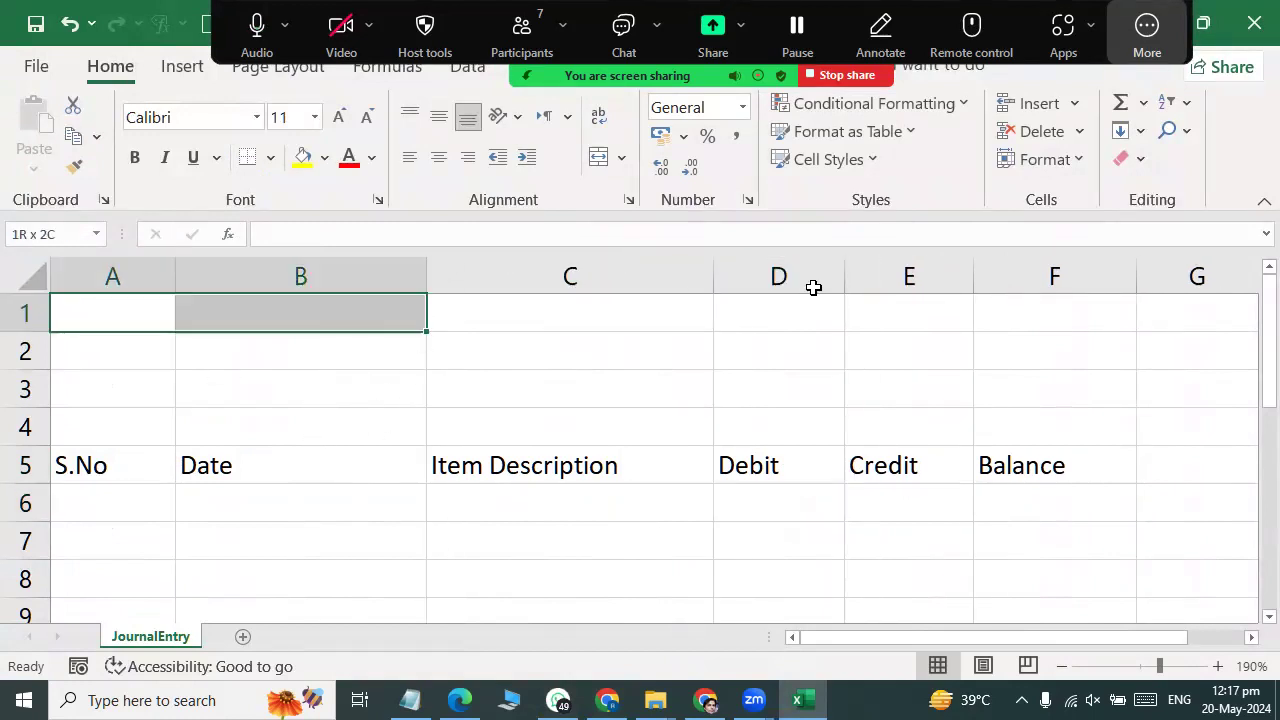
drag(813, 287, 1025, 300)
click(598, 157)
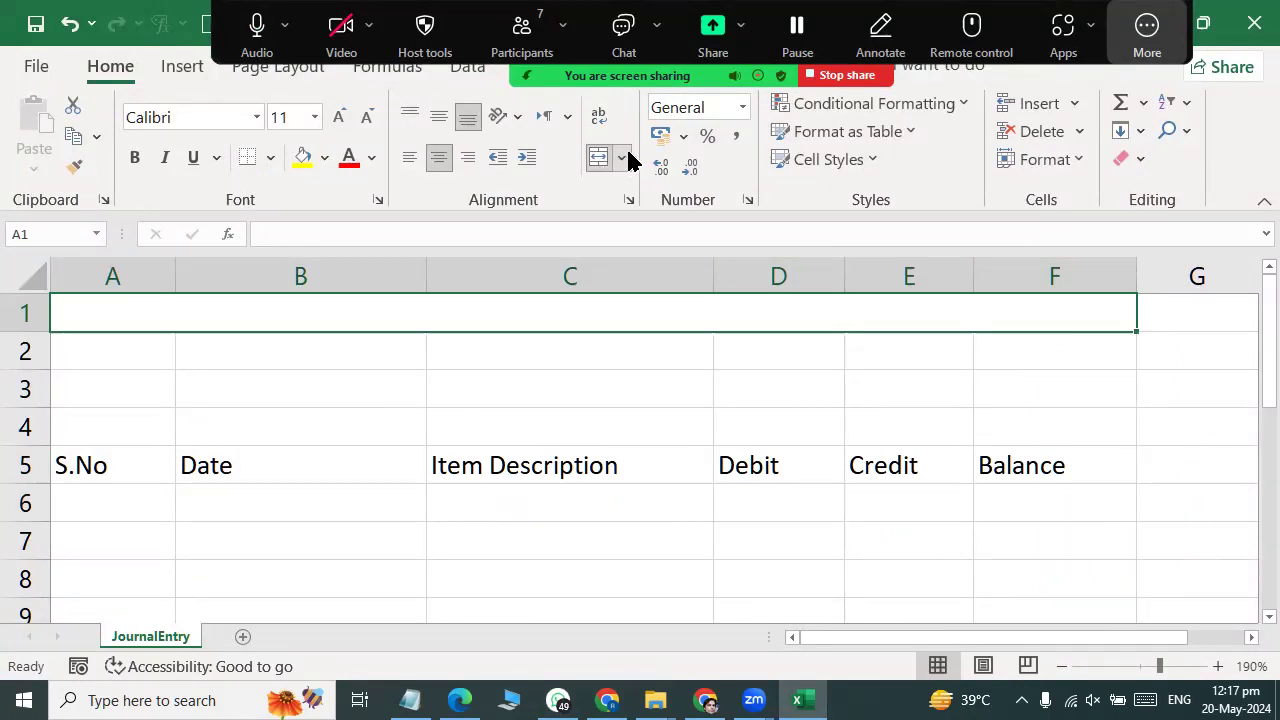
text(Record Daily Acitvi)
key(BackSpace)
text(vities)
key(Return)
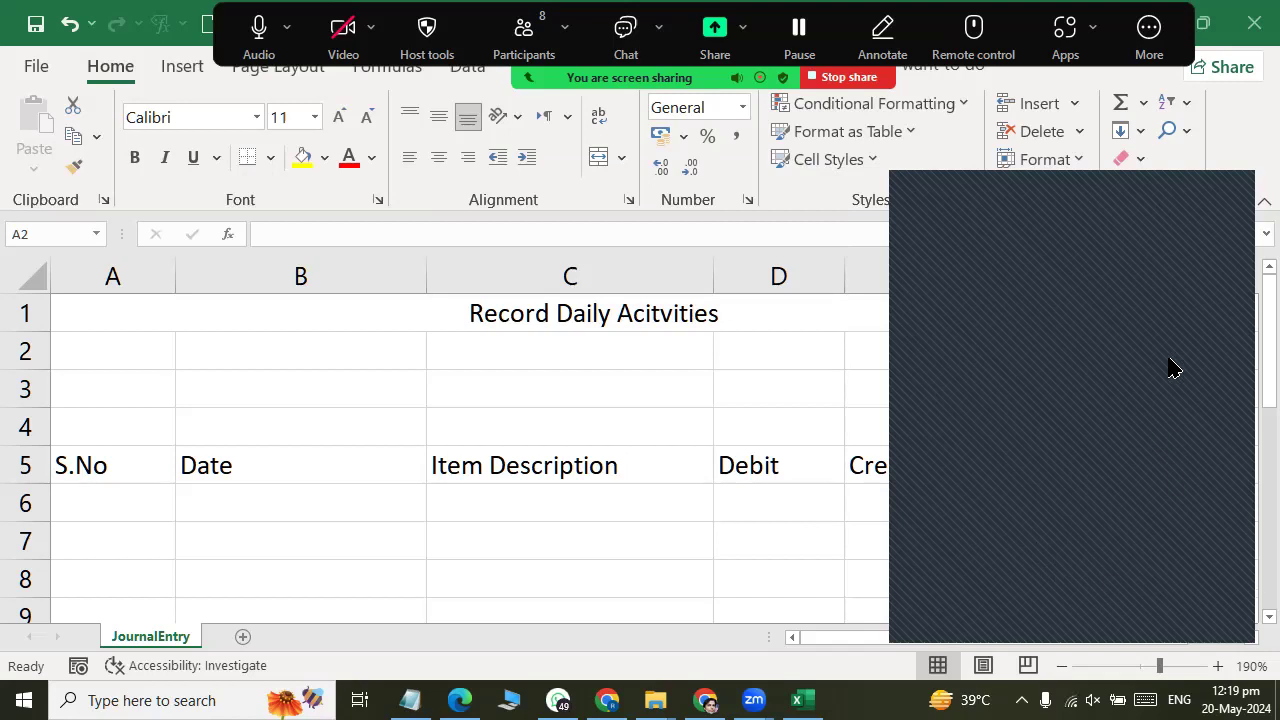
click(1222, 200)
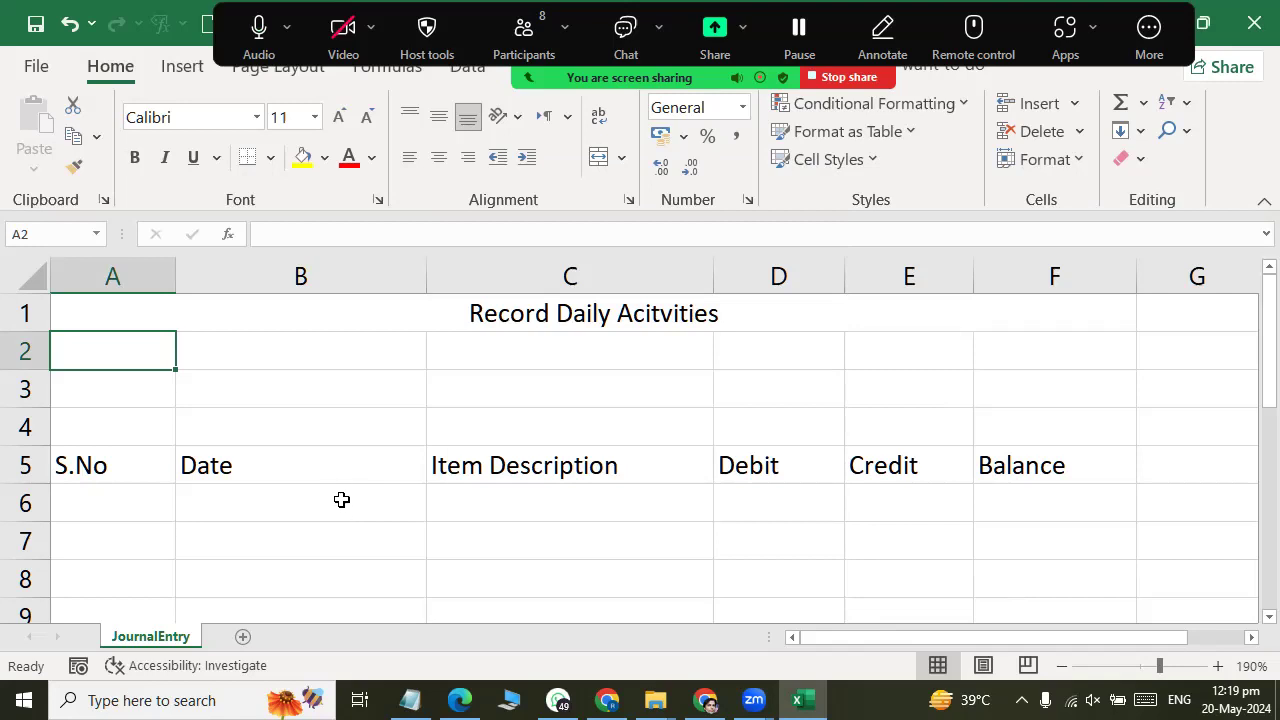
Step: Enter serial numbers 1, 2 and 3 in cells A6 to A8
click(151, 506)
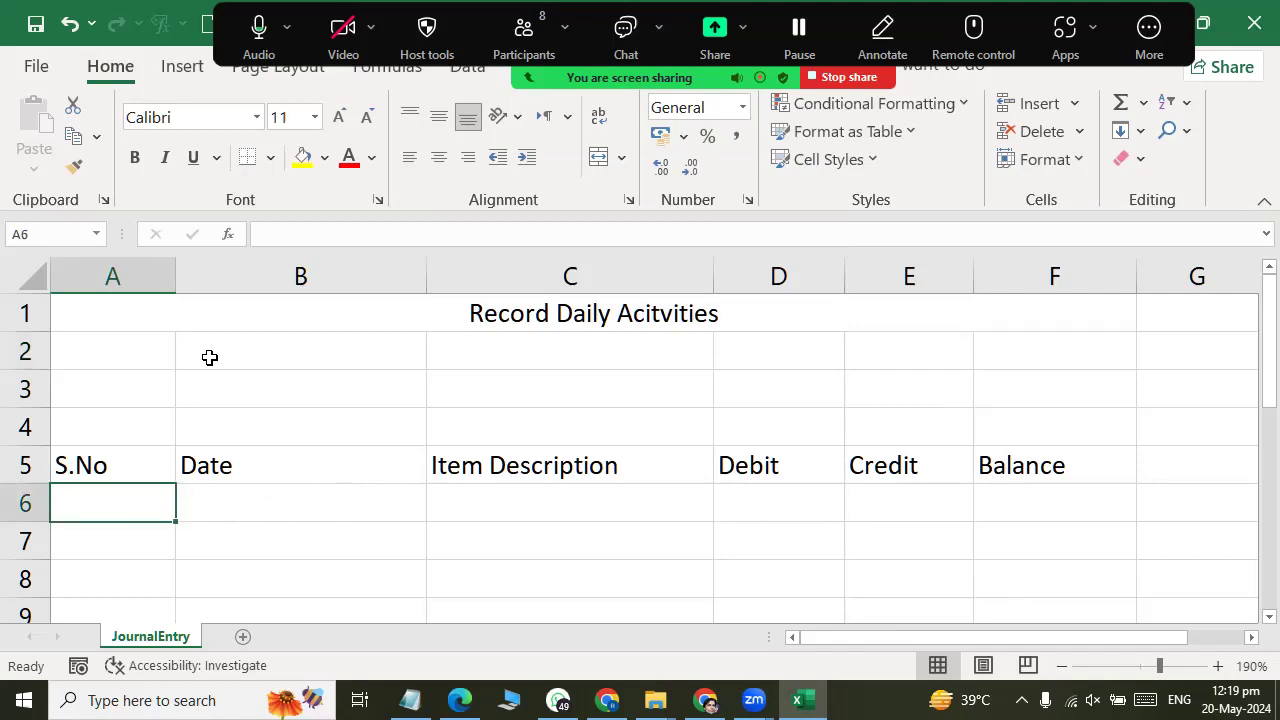
text(1)
key(Return)
text(2)
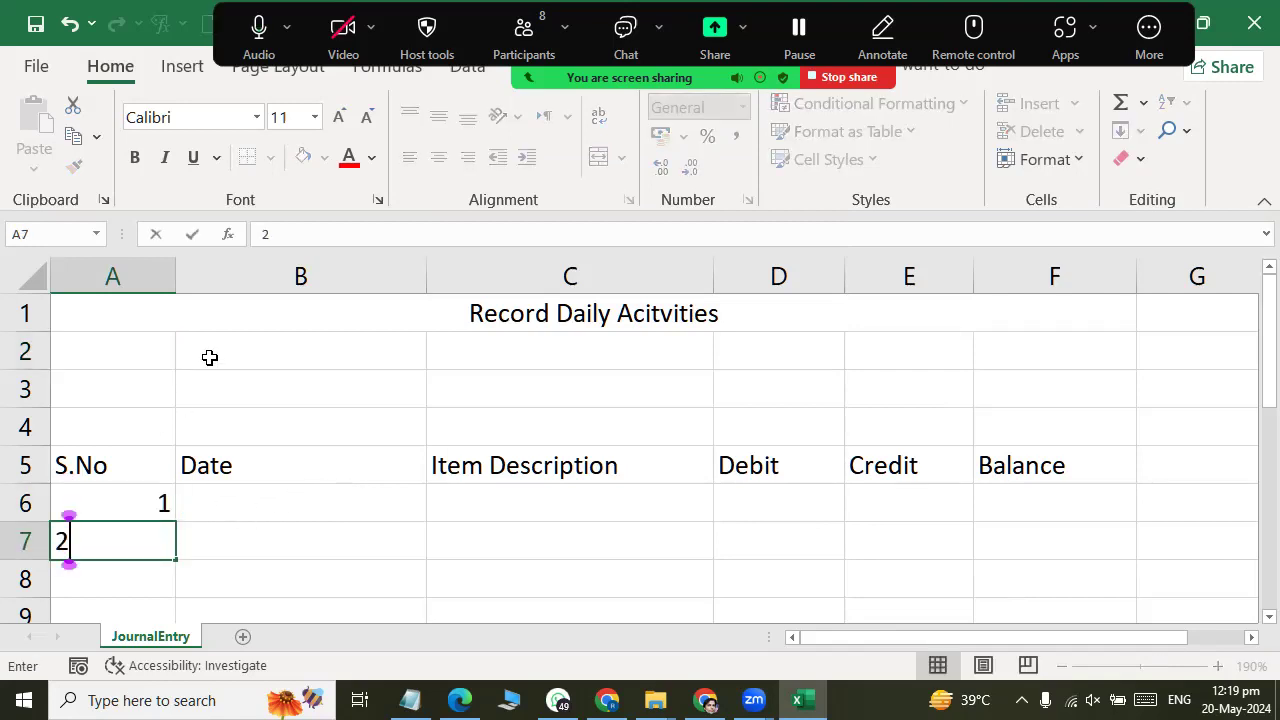
key(Return)
text(3)
key(Return)
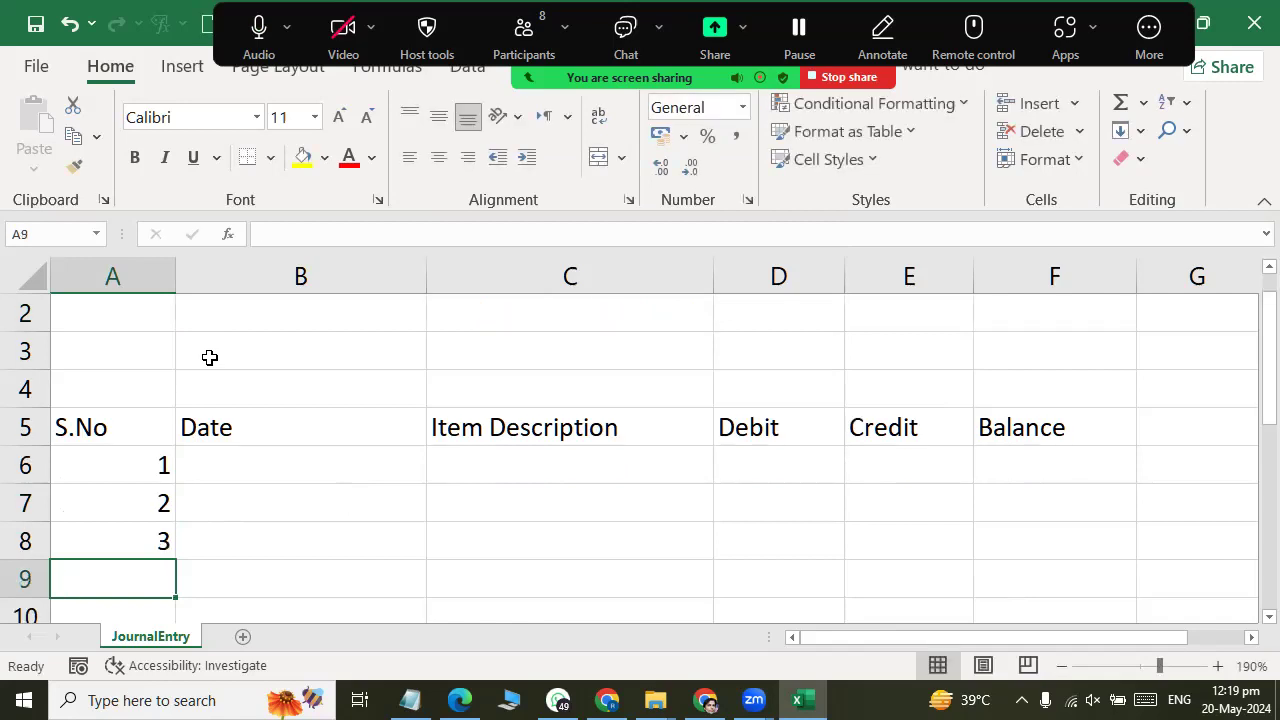
Step: Select the starting serial numbers and bring up the Fill options
drag(97, 475, 103, 545)
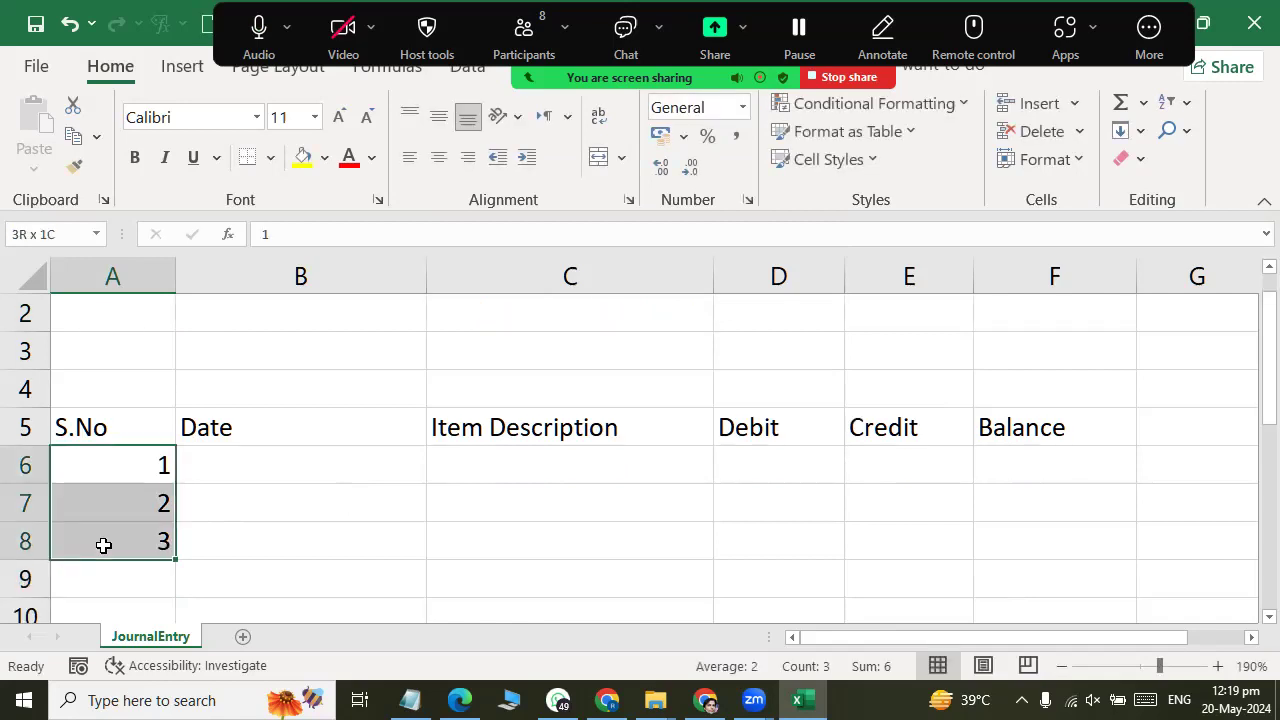
click(94, 466)
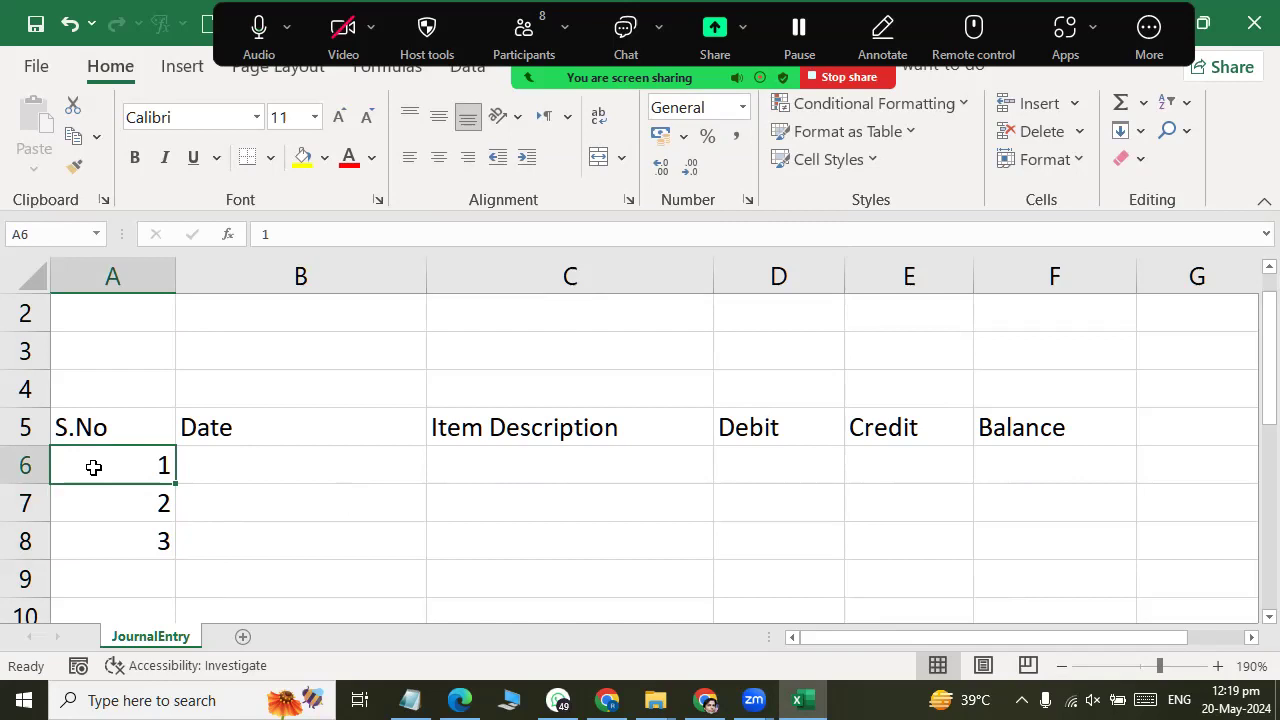
click(1127, 140)
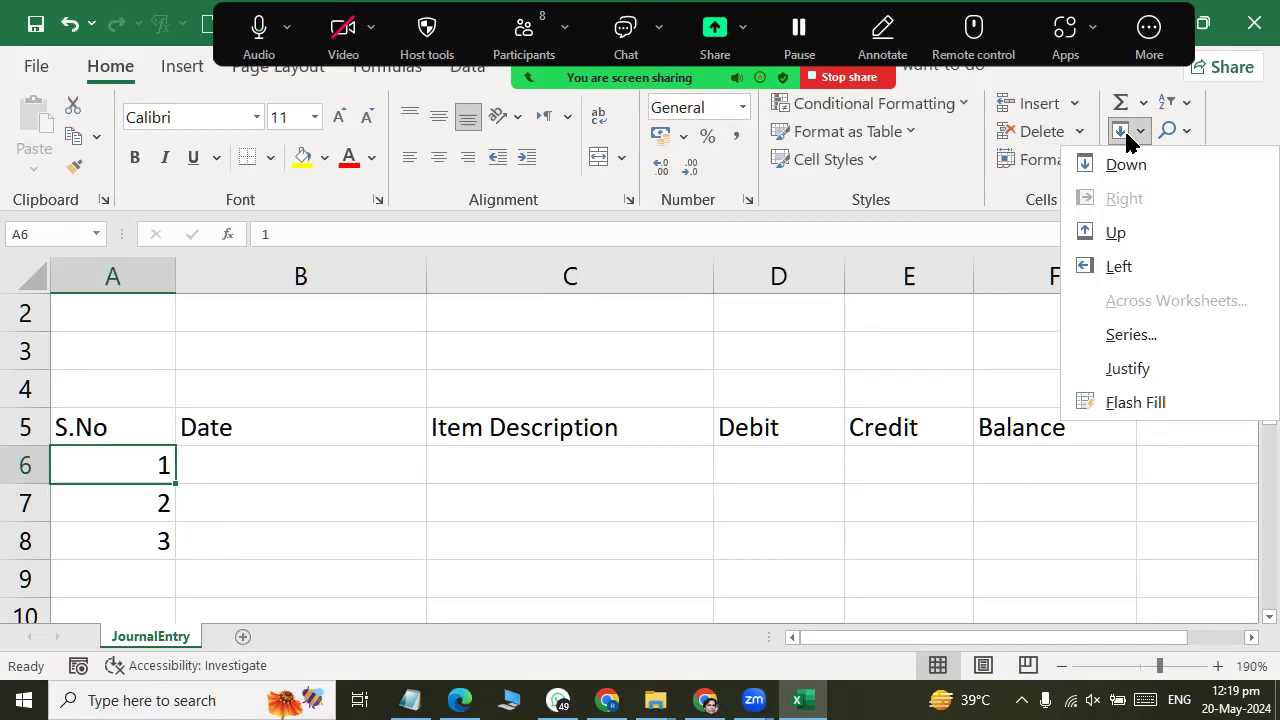
Step: Fill column A as a series in Columns with step 1 and stop value 500
click(1120, 337)
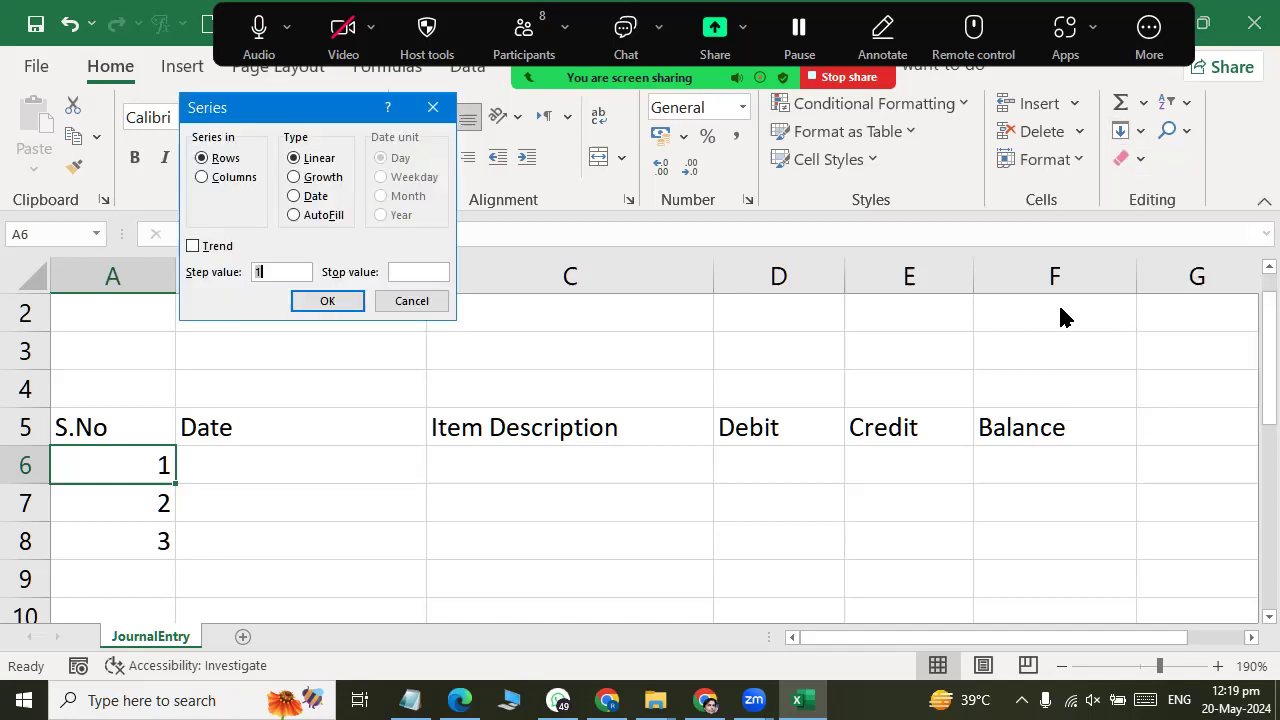
click(234, 184)
click(293, 268)
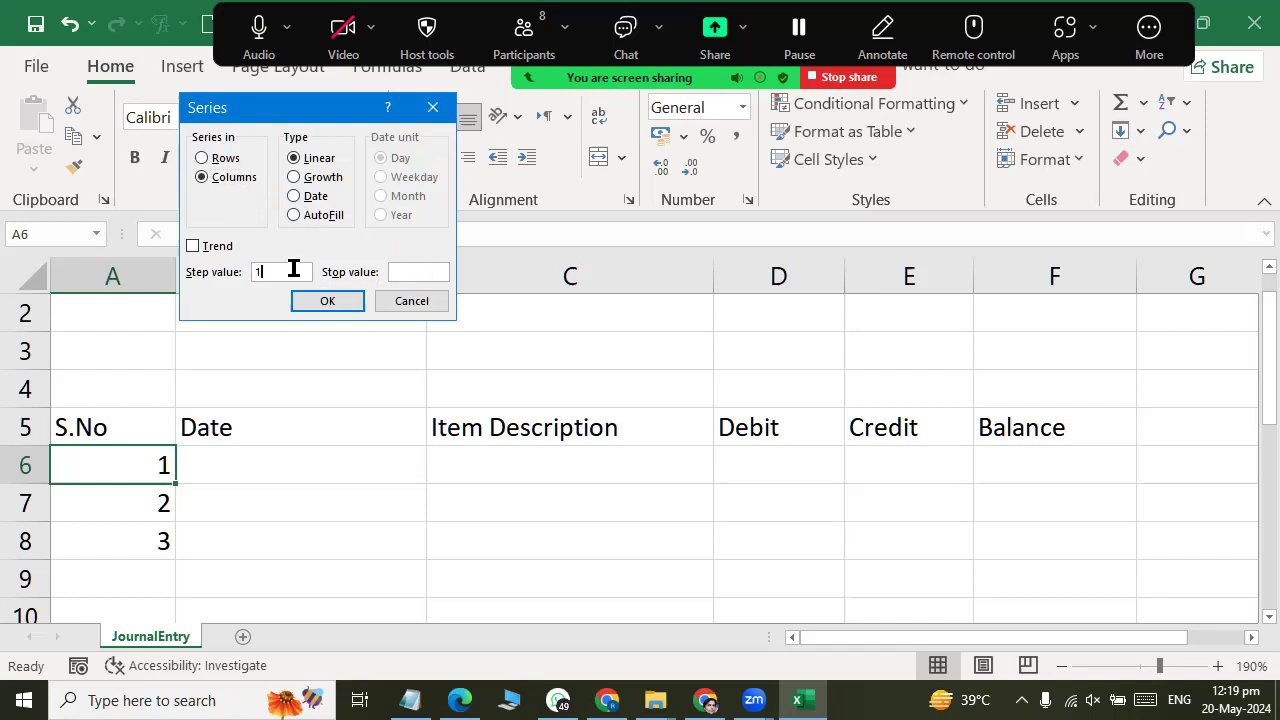
click(423, 272)
text(500)
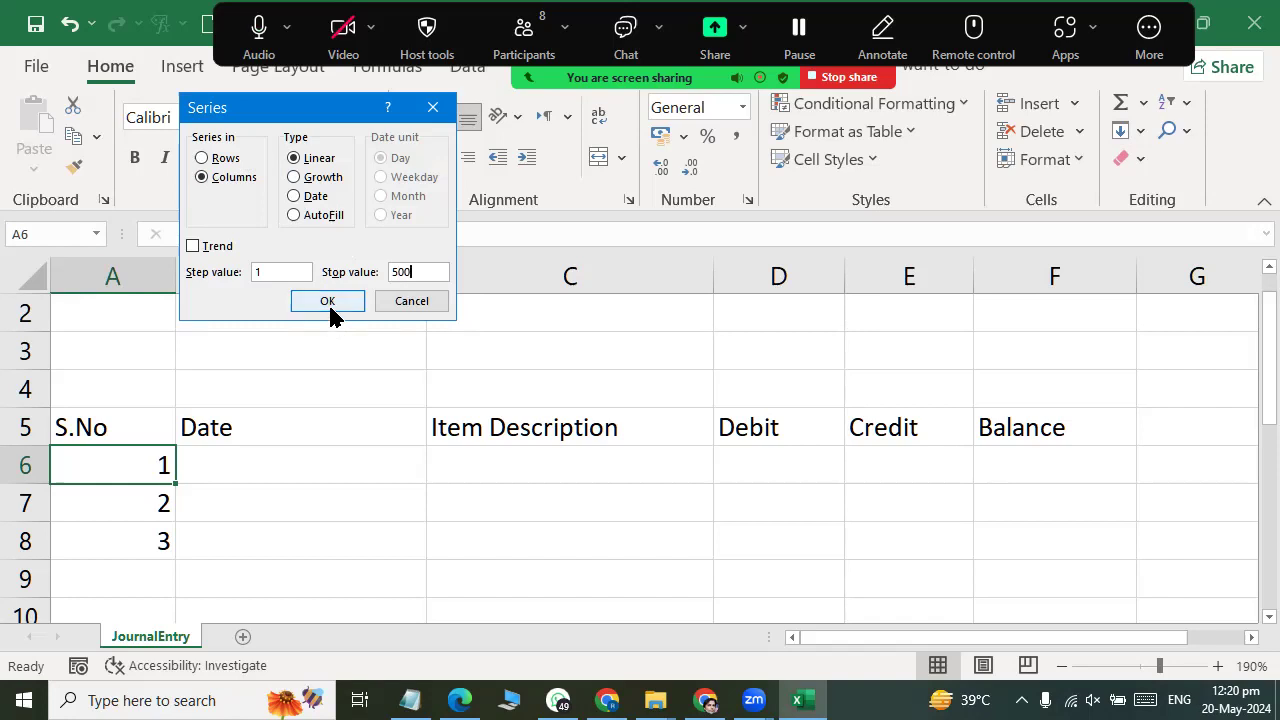
click(330, 303)
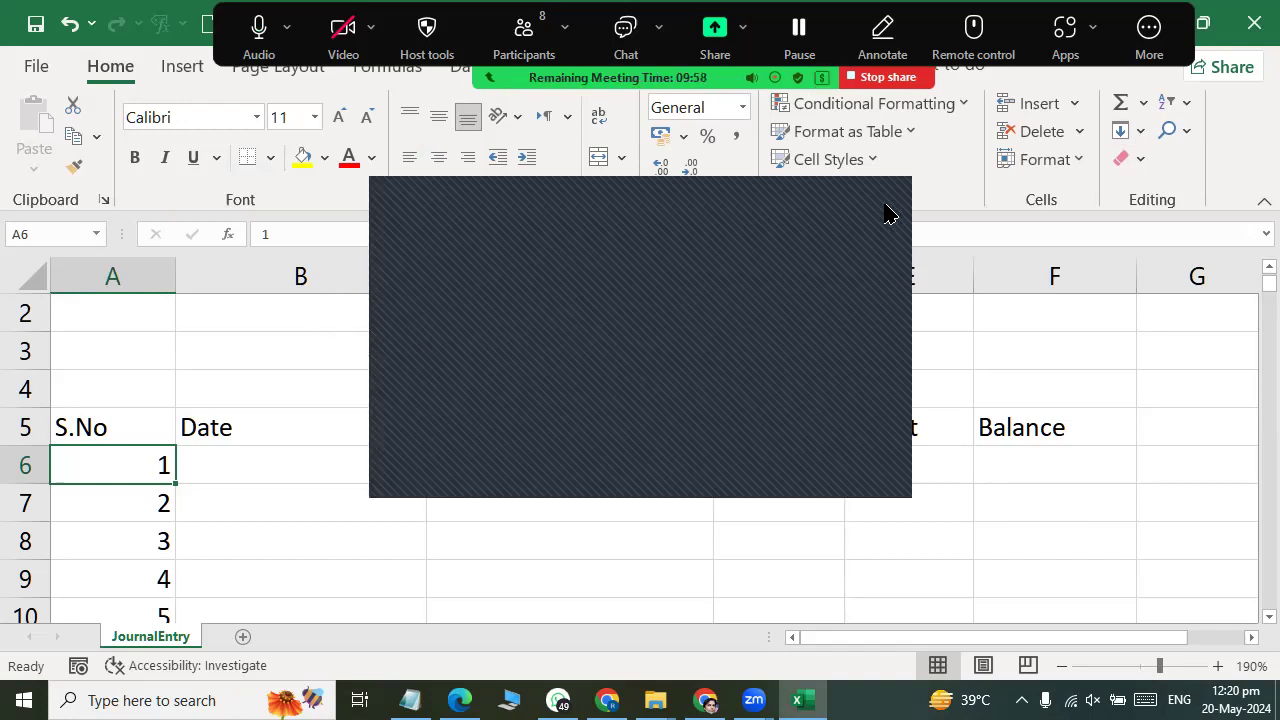
scroll(137, 420, down, 1)
scroll(137, 420, down, 2)
scroll(137, 420, down, 2)
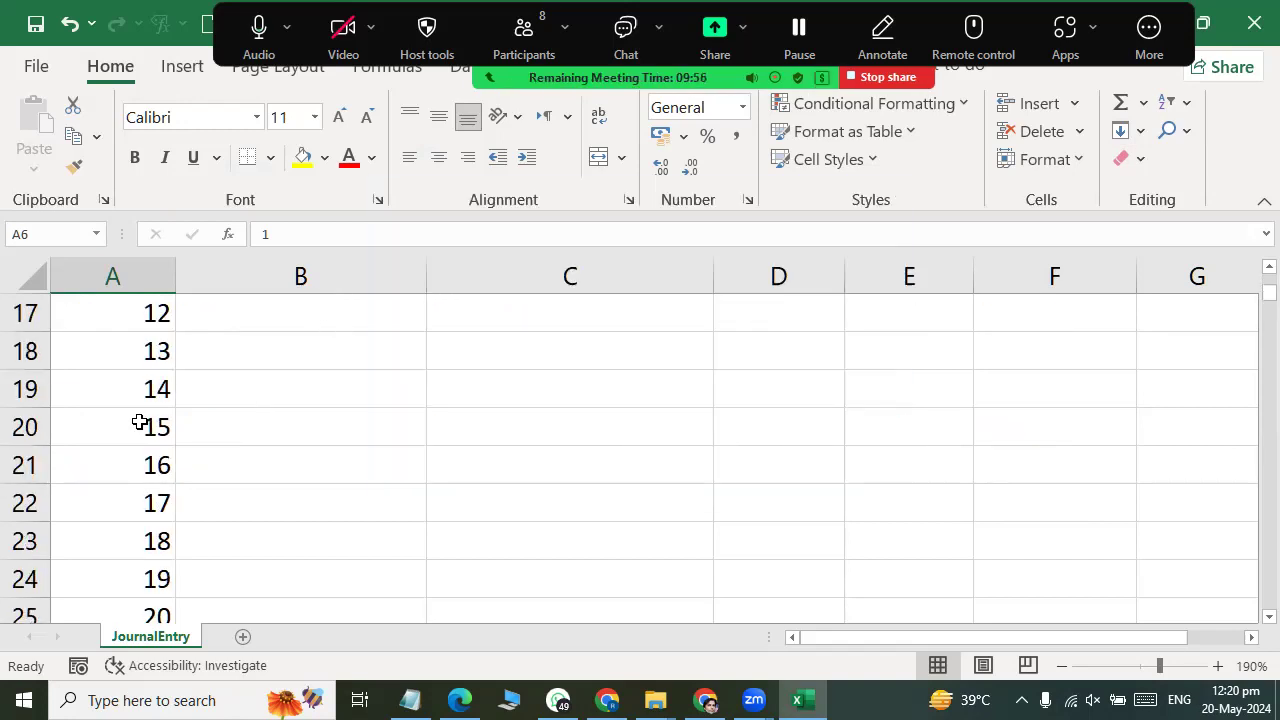
scroll(140, 422, down, 3)
scroll(140, 422, down, 3)
scroll(140, 422, down, 3)
scroll(140, 422, down, 1)
scroll(140, 422, down, 2)
scroll(140, 422, down, 2)
scroll(138, 420, down, 4)
scroll(136, 418, down, 3)
scroll(136, 418, down, 4)
scroll(136, 418, down, 3)
scroll(136, 418, down, 7)
scroll(136, 418, down, 2)
scroll(136, 420, down, 4)
scroll(136, 420, down, 6)
scroll(136, 420, down, 3)
scroll(136, 420, down, 6)
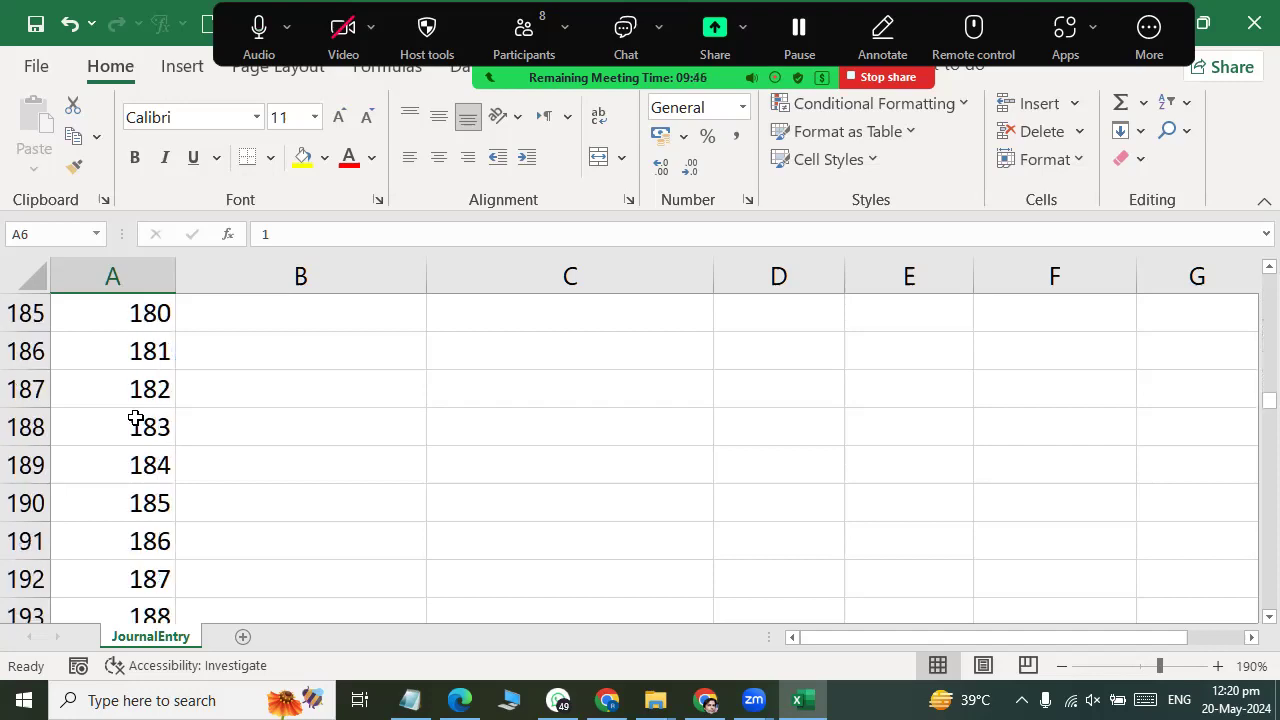
scroll(136, 420, down, 1)
scroll(136, 420, down, 5)
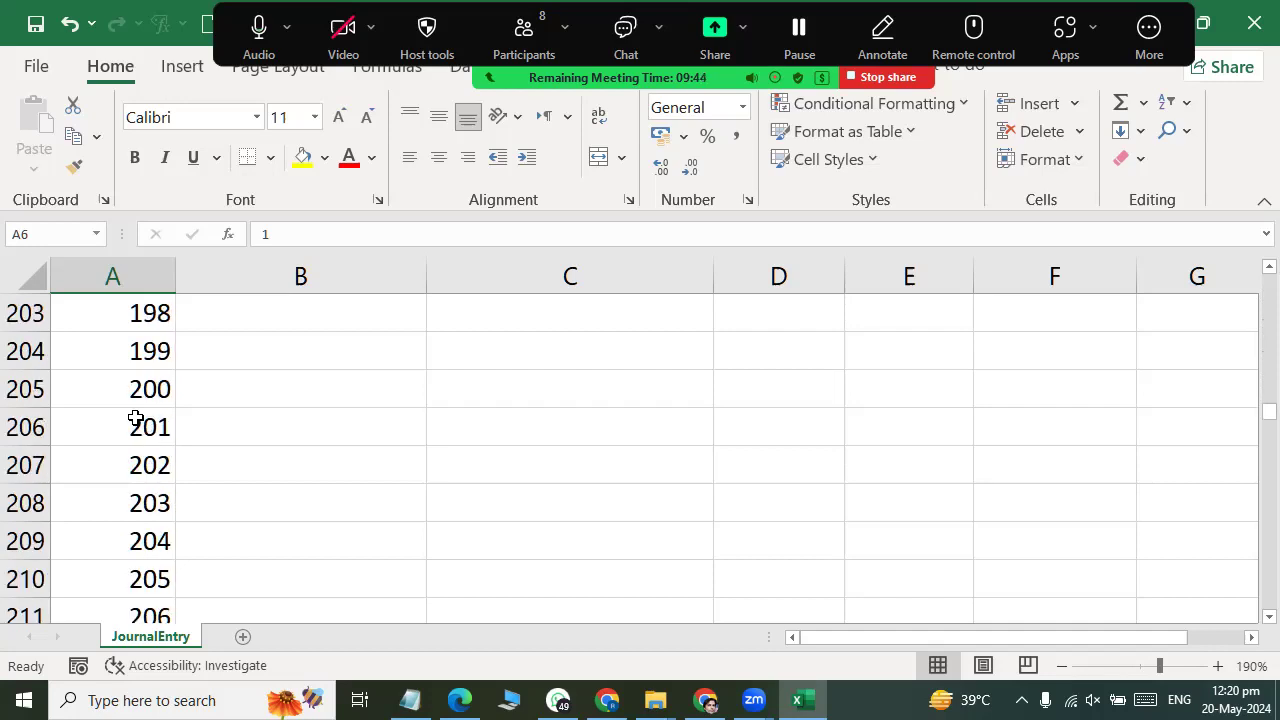
scroll(136, 418, down, 1)
scroll(136, 418, down, 5)
scroll(136, 418, down, 2)
scroll(136, 418, down, 6)
scroll(136, 420, down, 3)
scroll(136, 420, down, 5)
scroll(136, 420, down, 7)
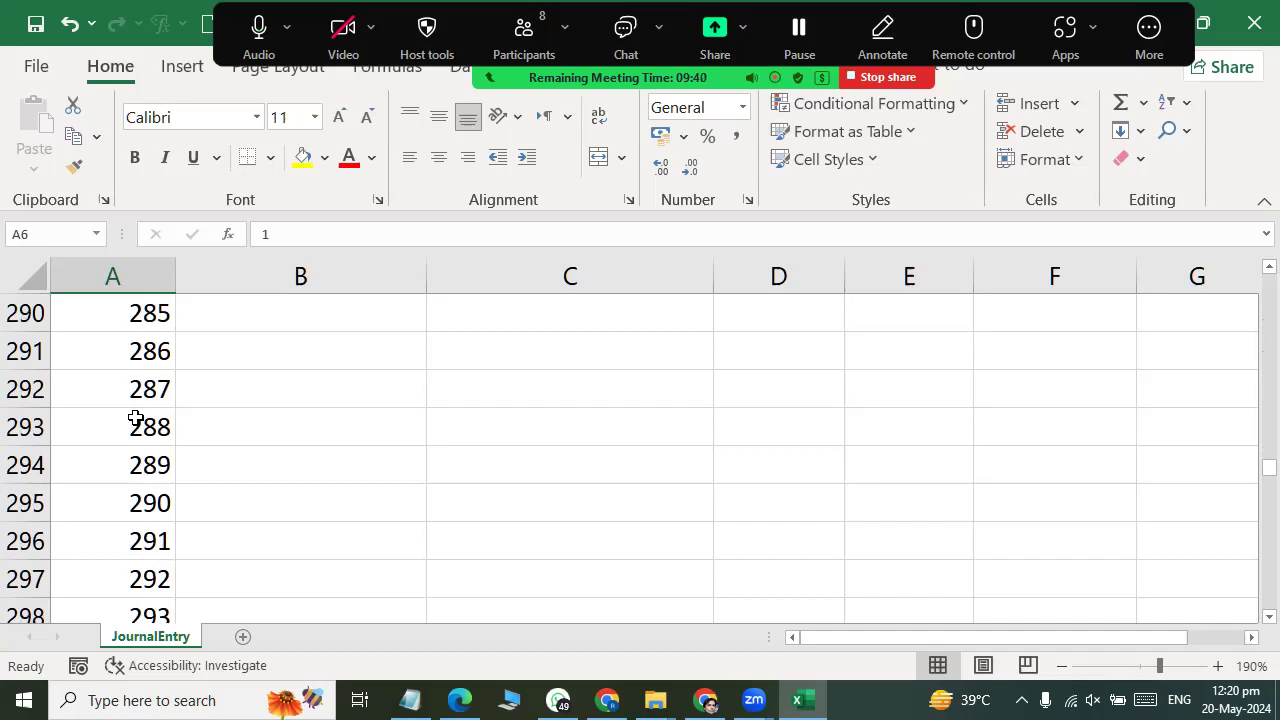
scroll(134, 420, down, 9)
scroll(134, 420, down, 6)
scroll(134, 420, down, 4)
scroll(134, 420, down, 5)
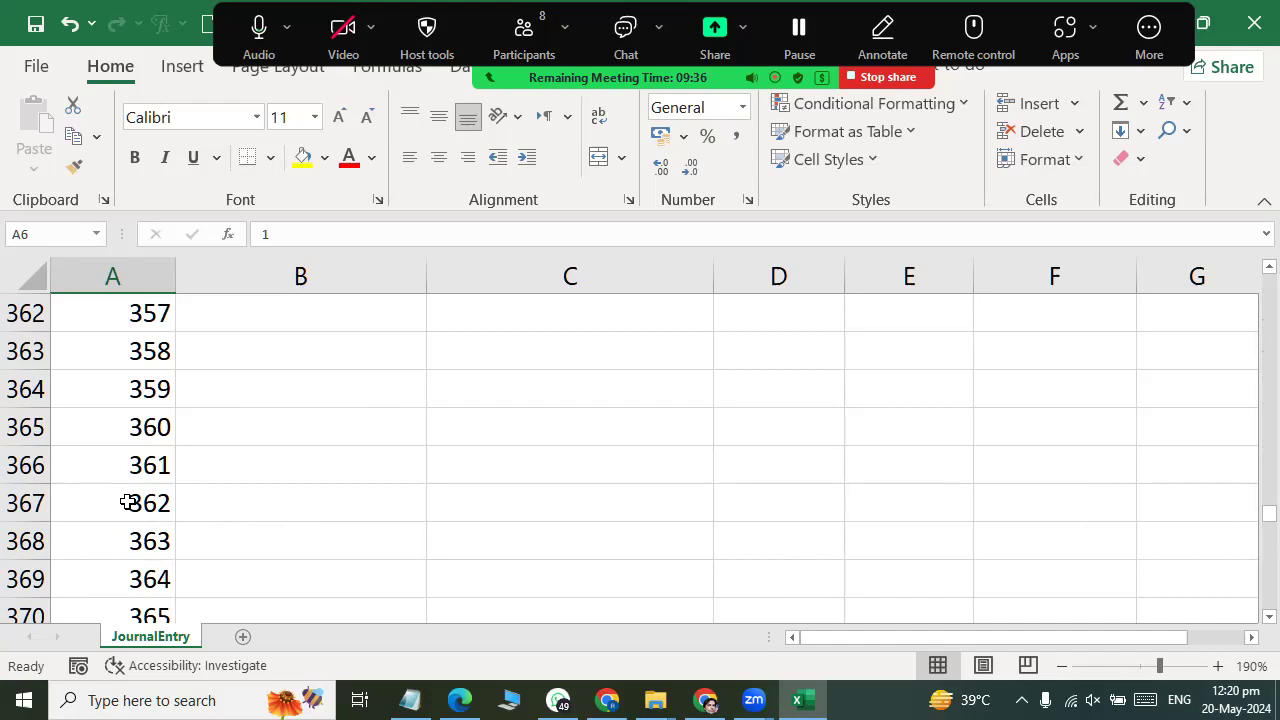
click(129, 503)
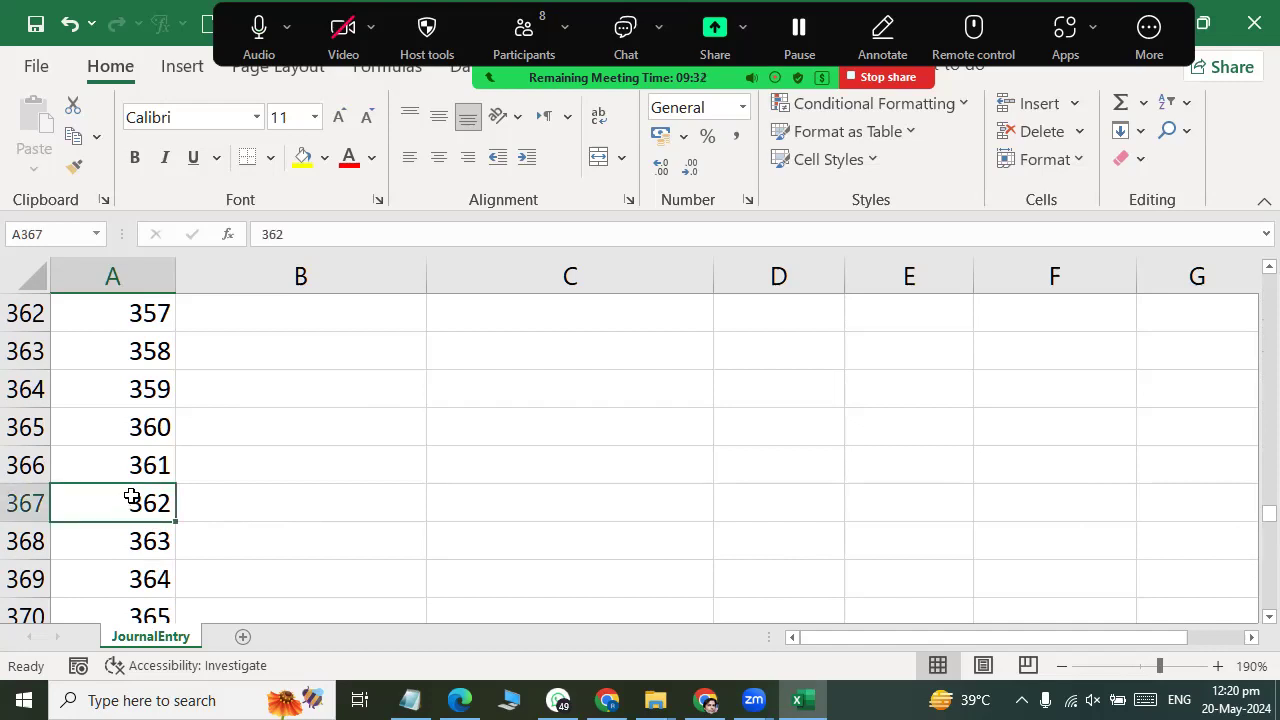
click(237, 500)
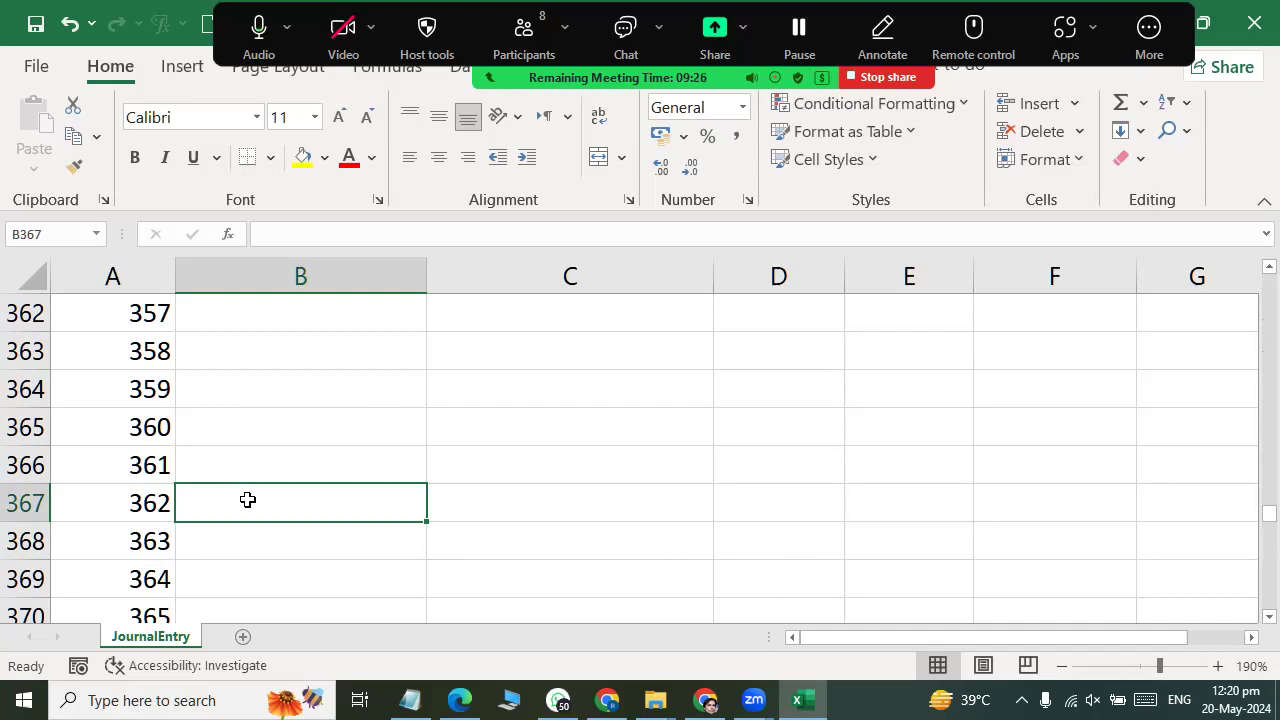
key(End)
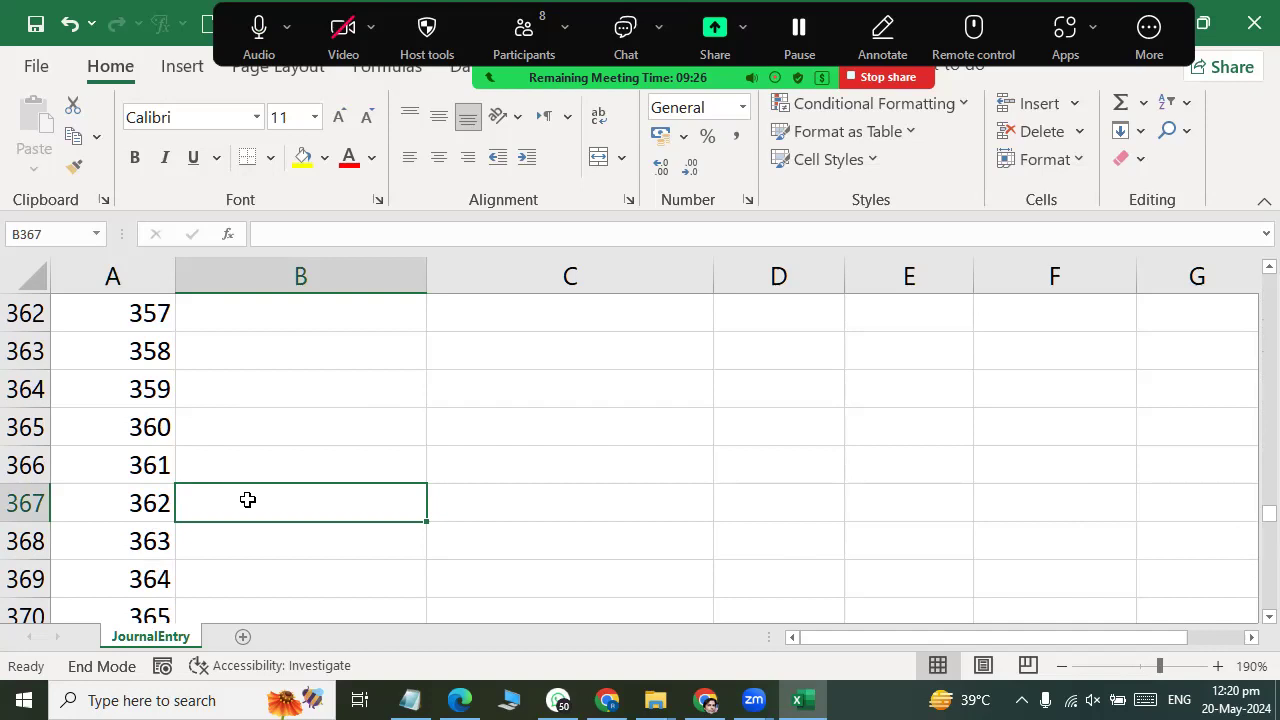
key(Up)
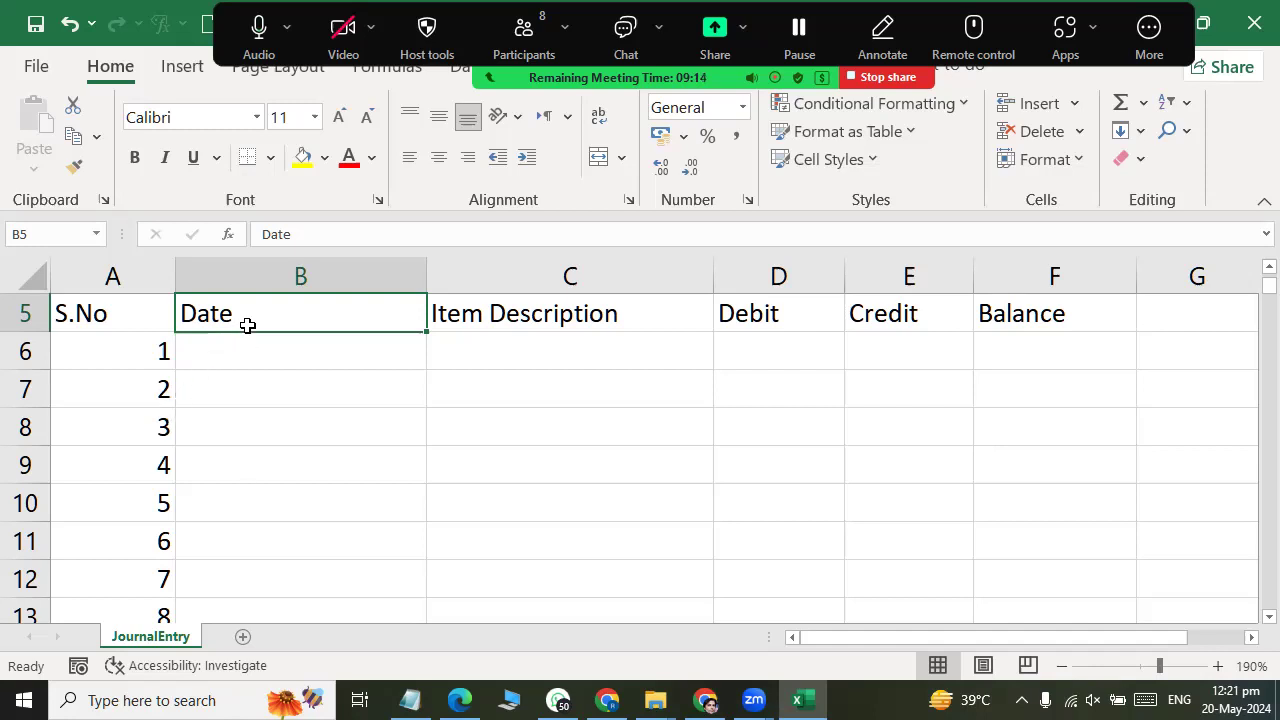
Step: Centre the contents of the S.No column A
scroll(247, 325, up, 2)
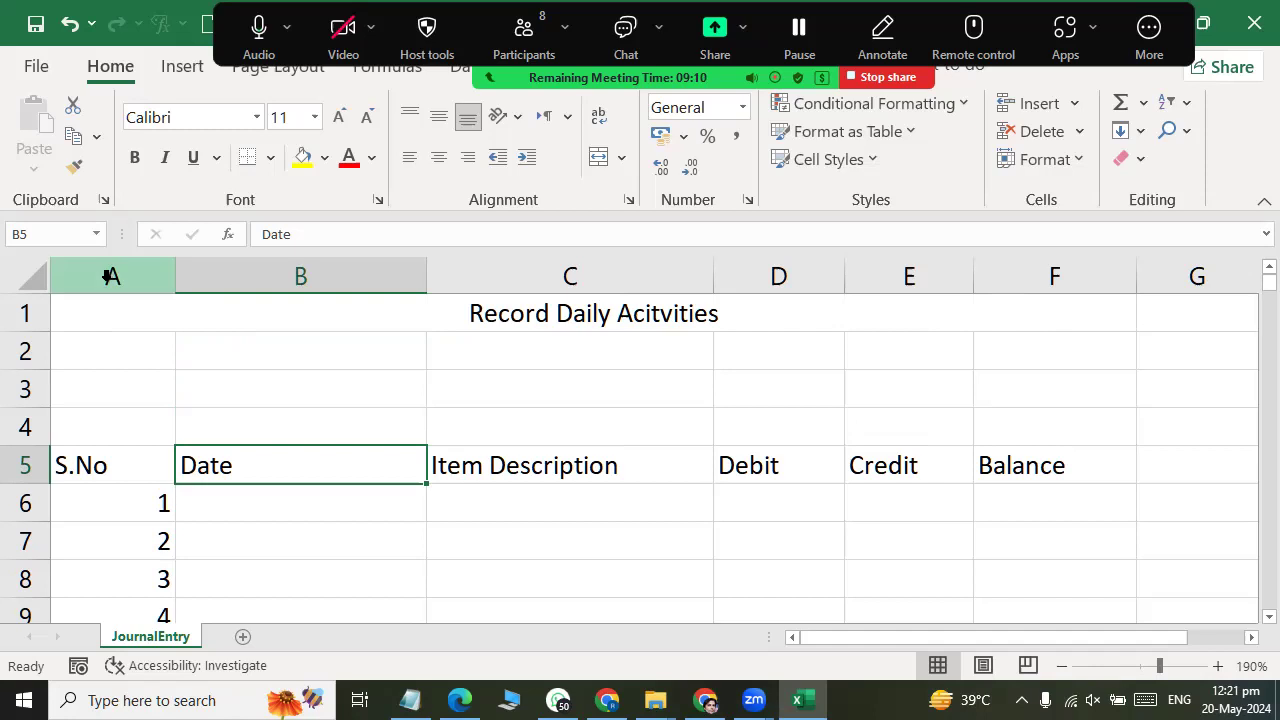
click(110, 276)
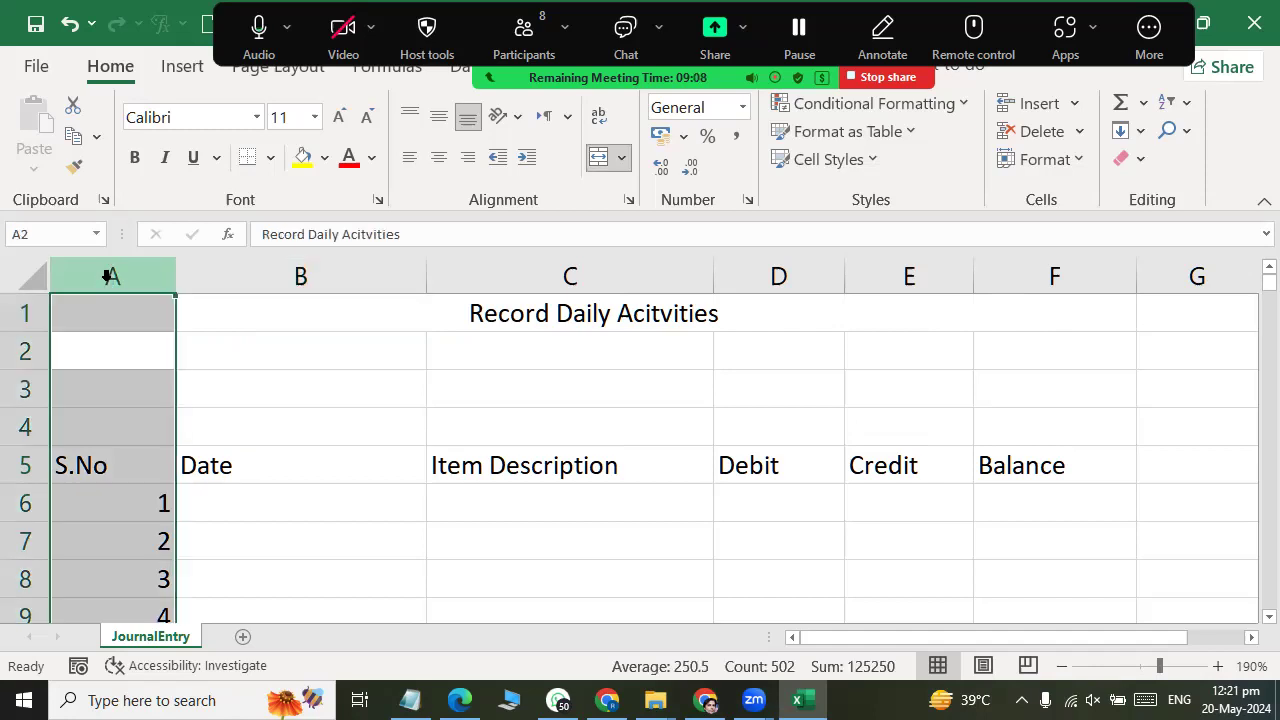
click(438, 158)
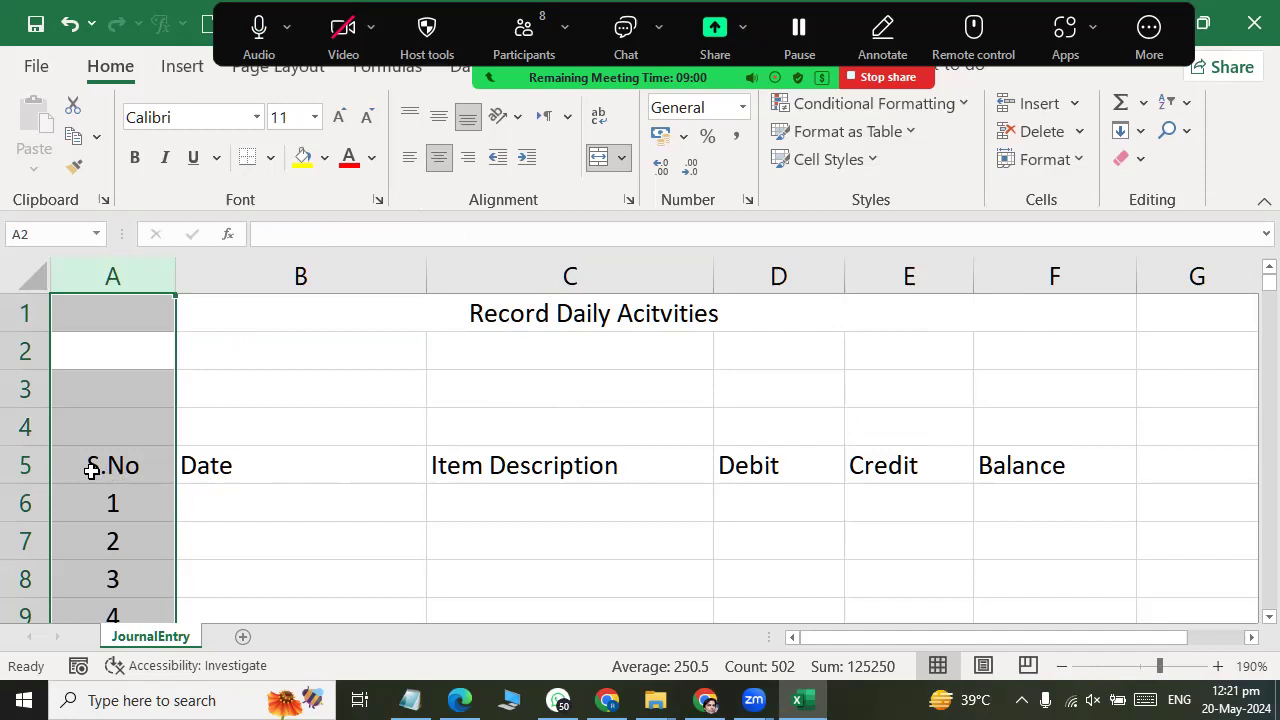
Step: Select the header row A5:F5 and bring up the border options
drag(92, 470, 638, 492)
drag(931, 491, 1060, 466)
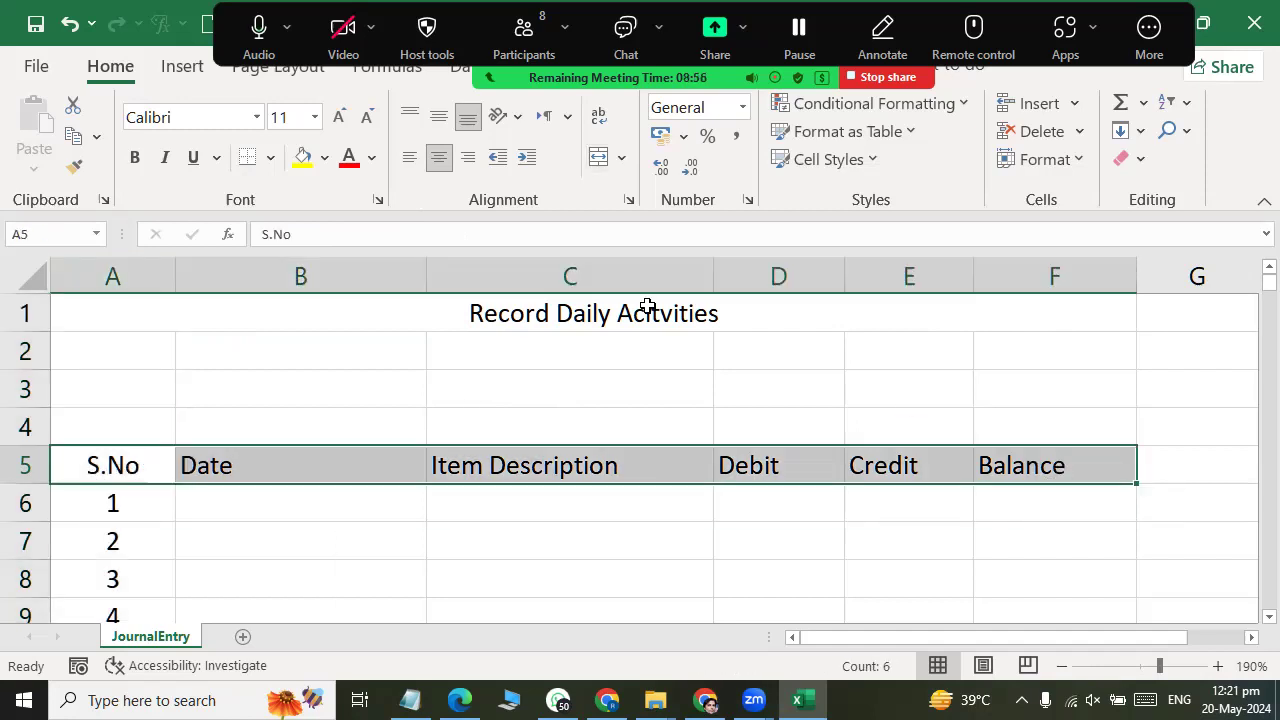
click(269, 158)
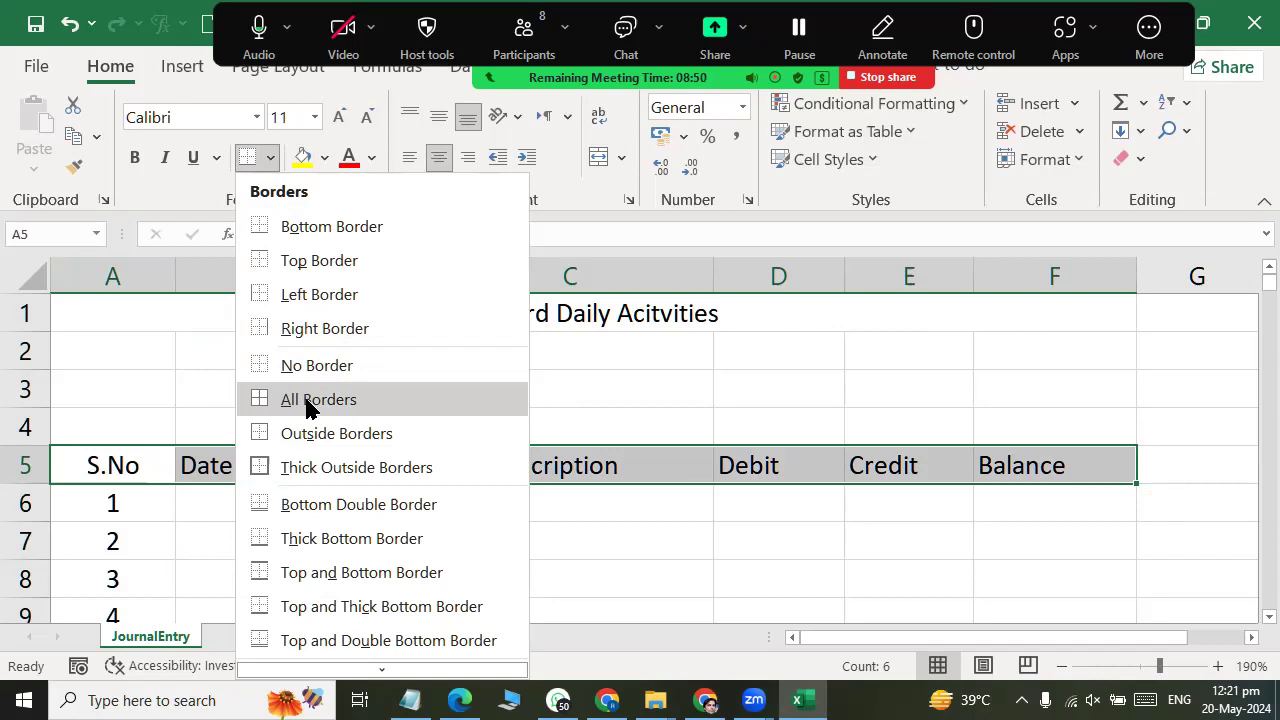
Step: Give the header row all borders, middle and centre alignment, 14-point text and extra height
click(306, 401)
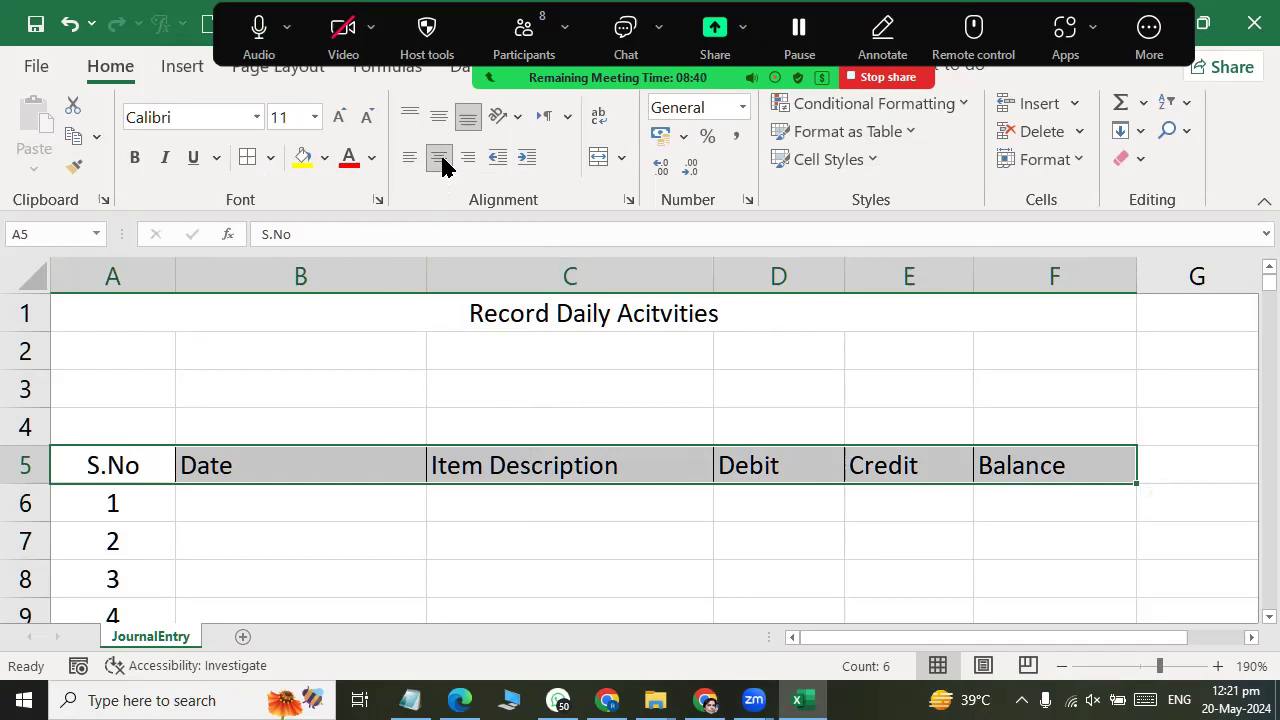
click(441, 118)
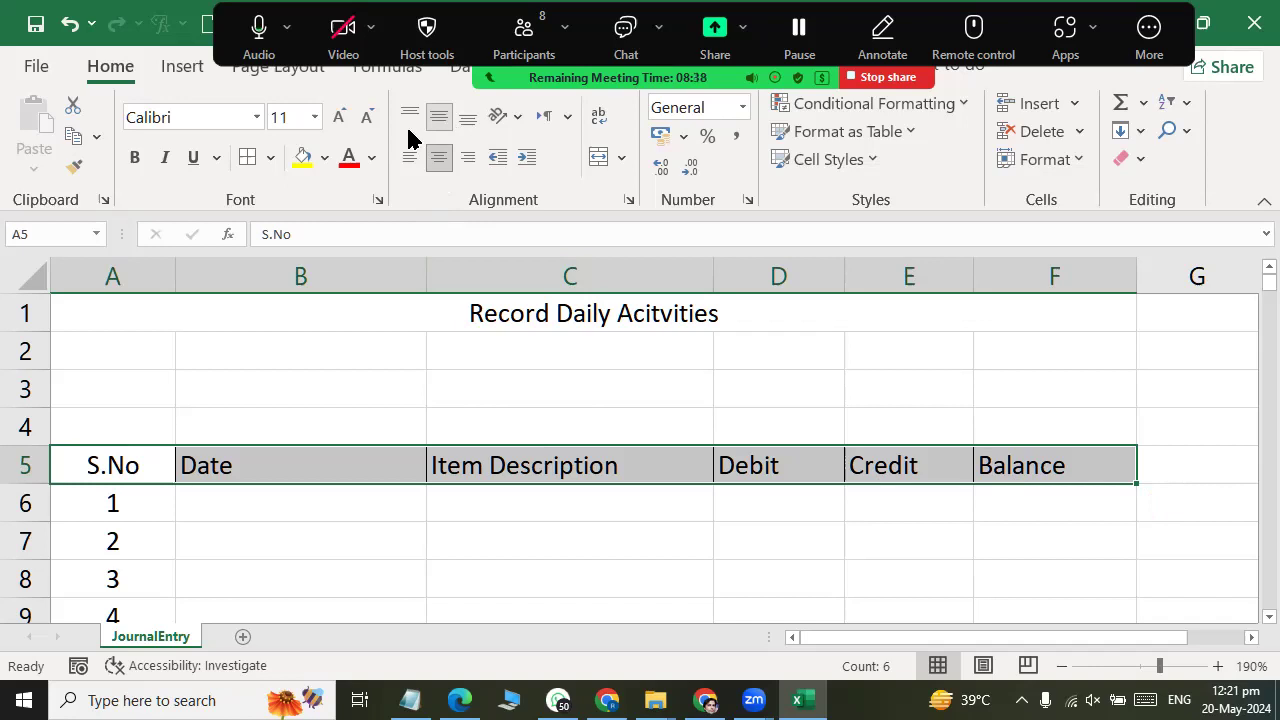
click(338, 122)
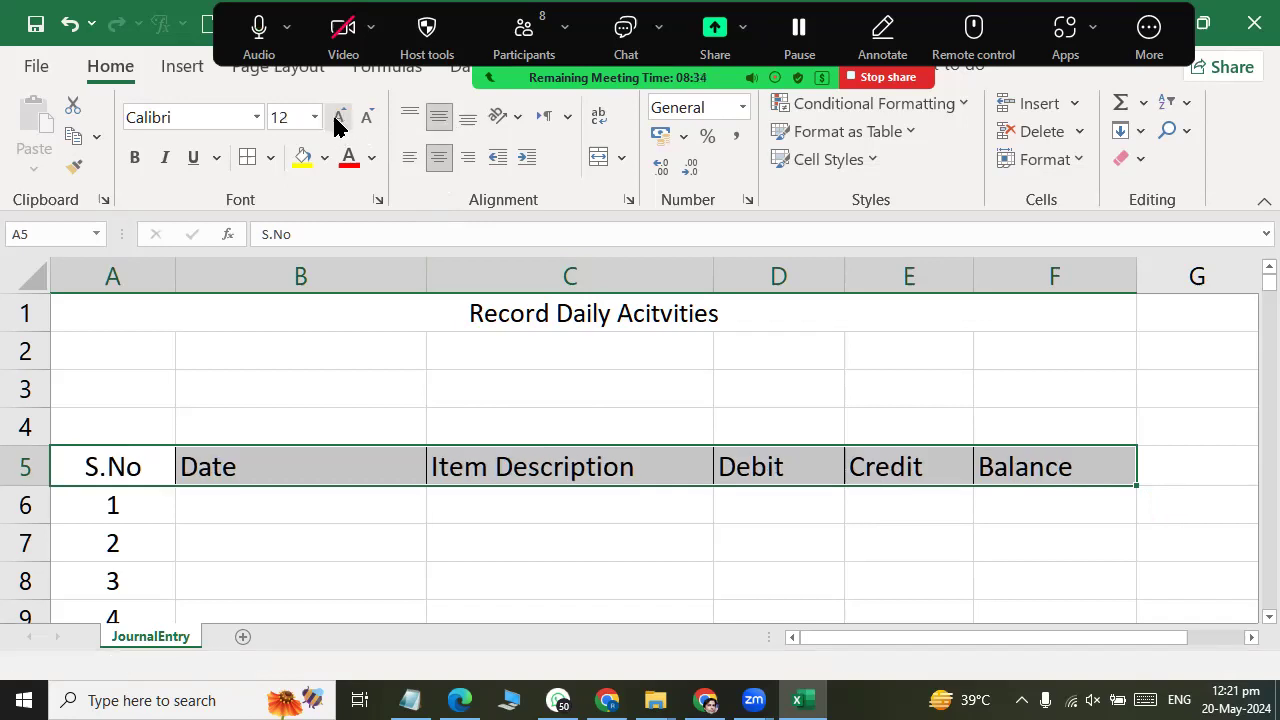
click(439, 160)
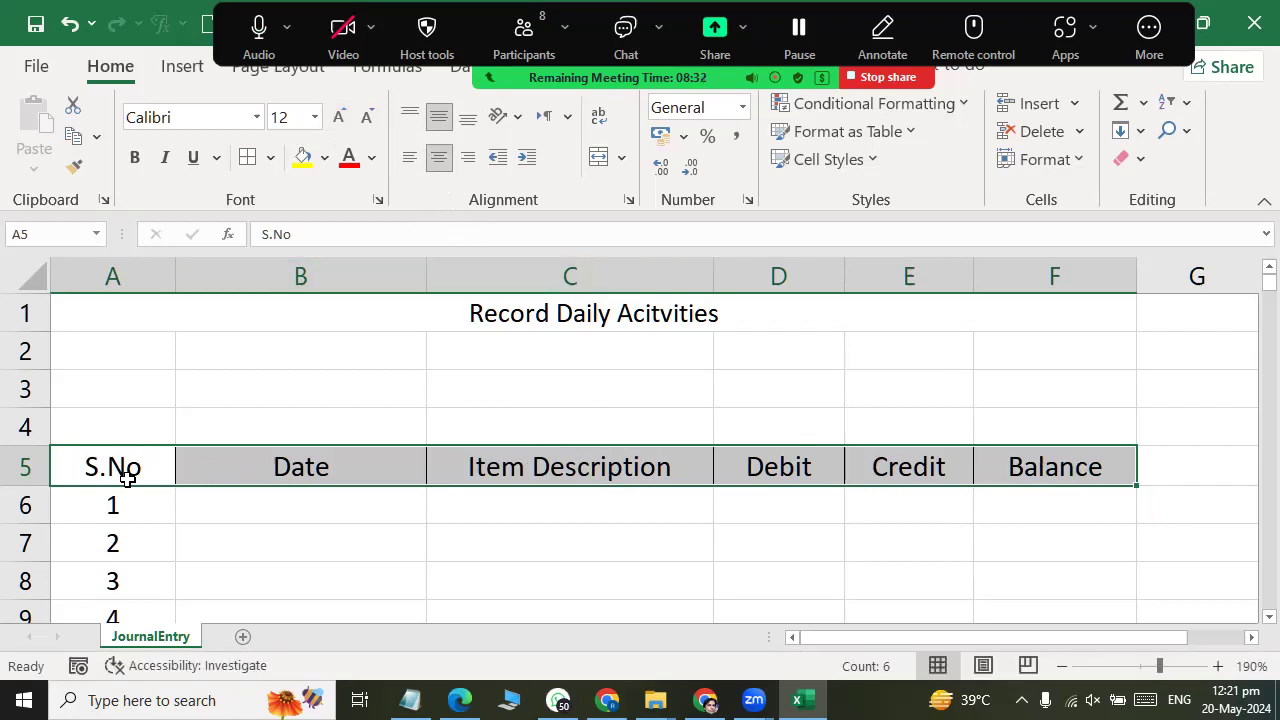
drag(25, 486, 25, 494)
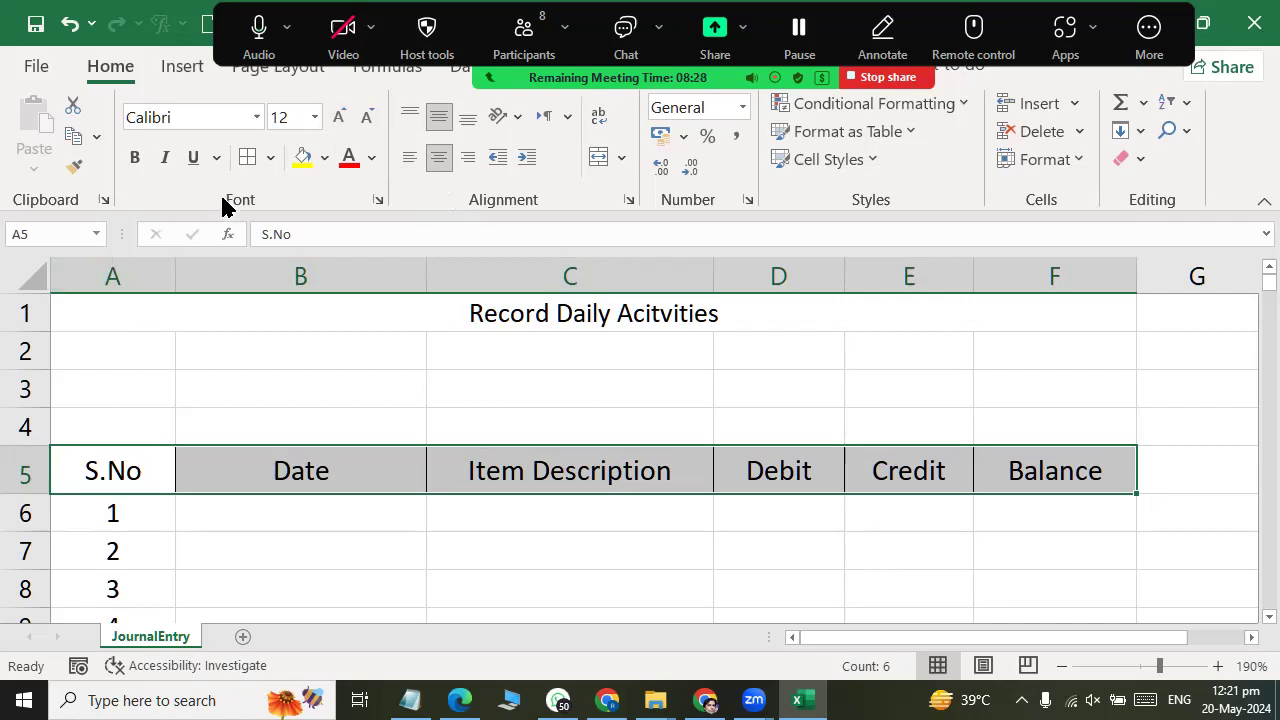
click(338, 119)
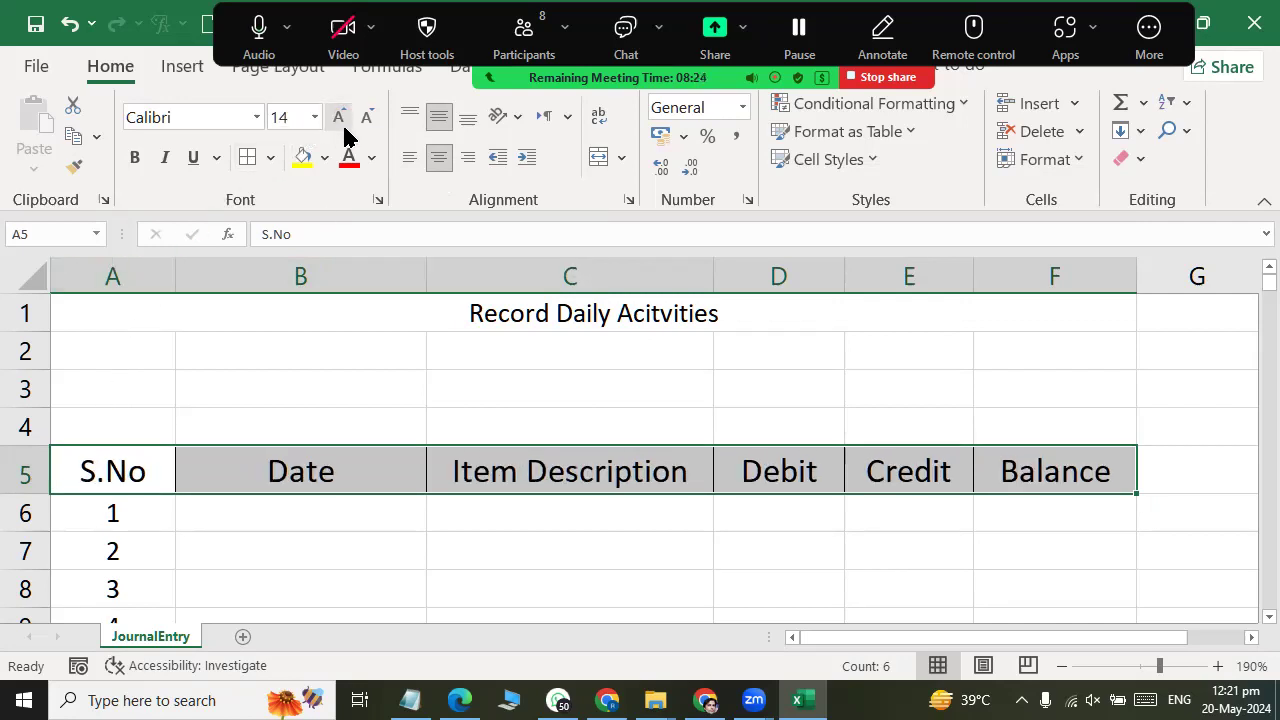
Step: Slightly widen the Debit, Credit and Balance columns D to F
click(278, 488)
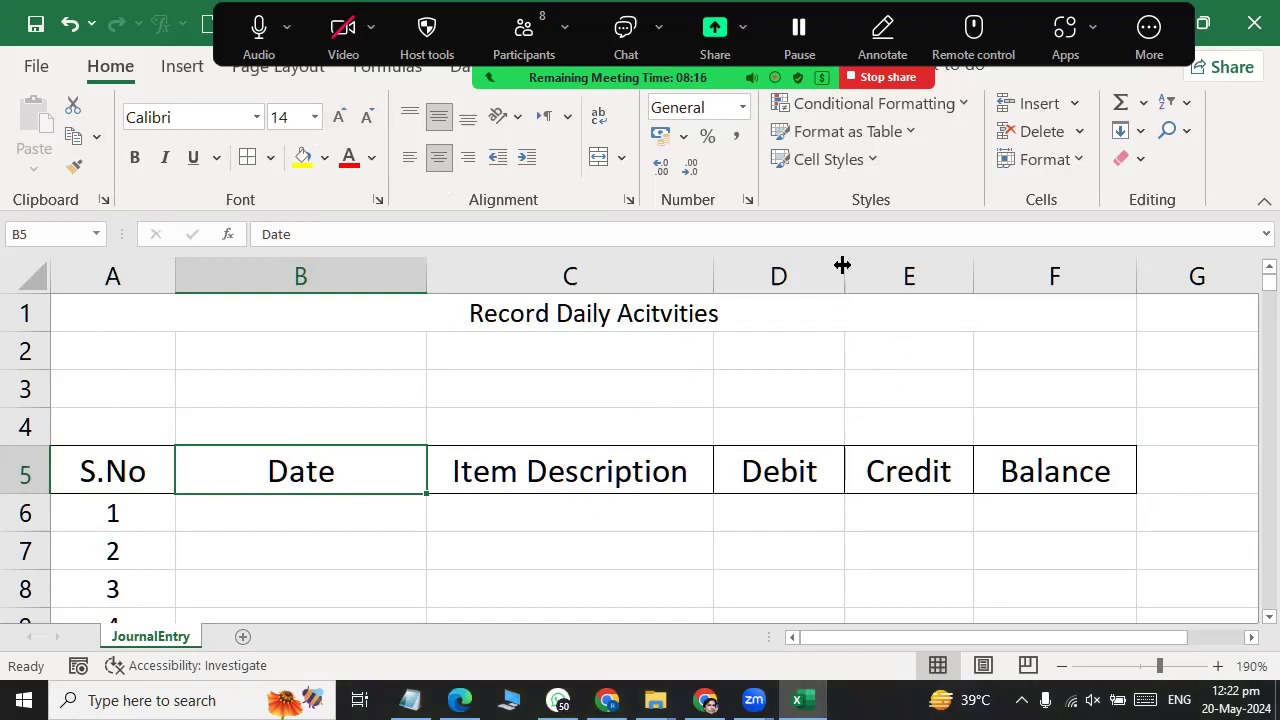
drag(844, 264, 854, 264)
drag(983, 268, 995, 268)
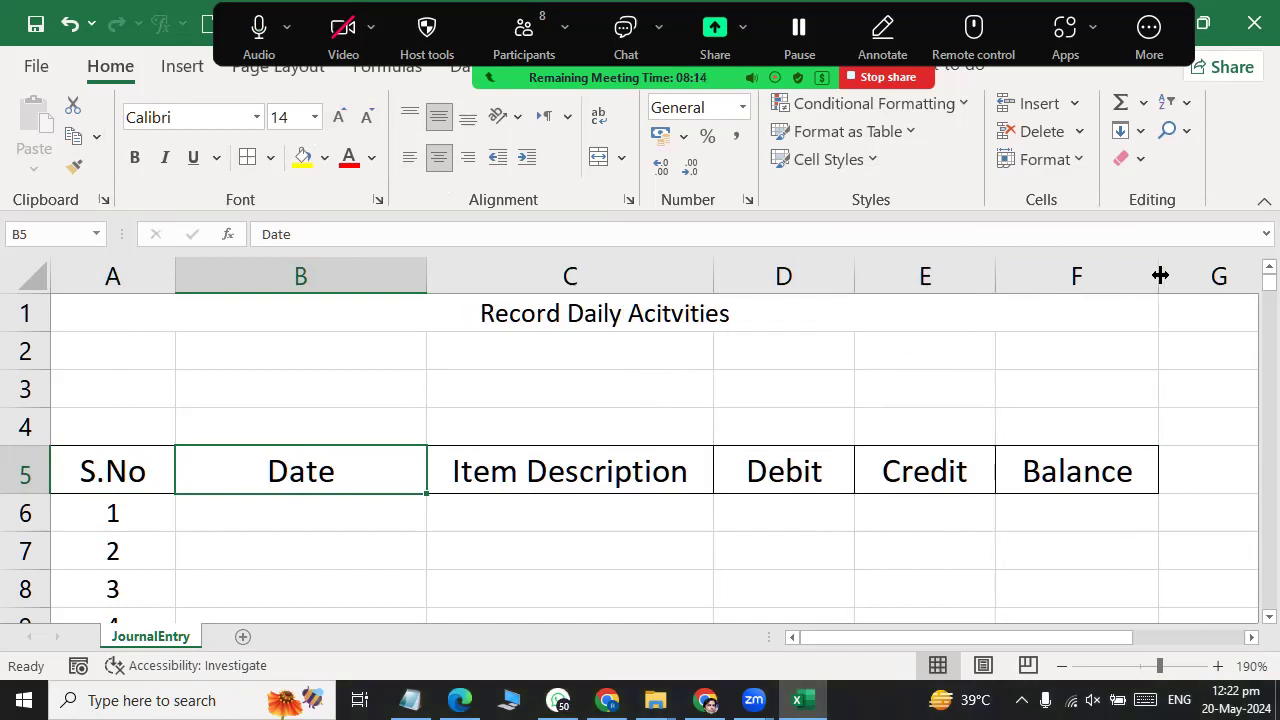
drag(1160, 272, 1174, 270)
click(630, 360)
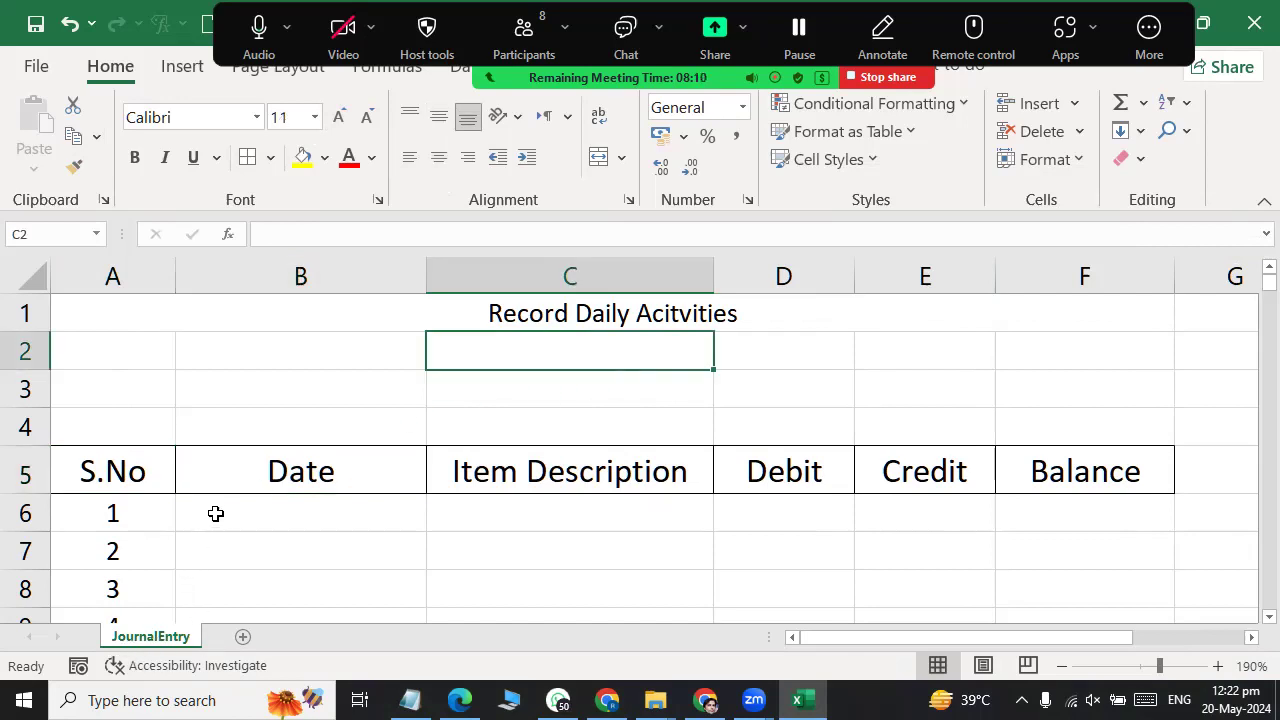
Step: Launch Notepad with the Run command 'notepad'
click(270, 516)
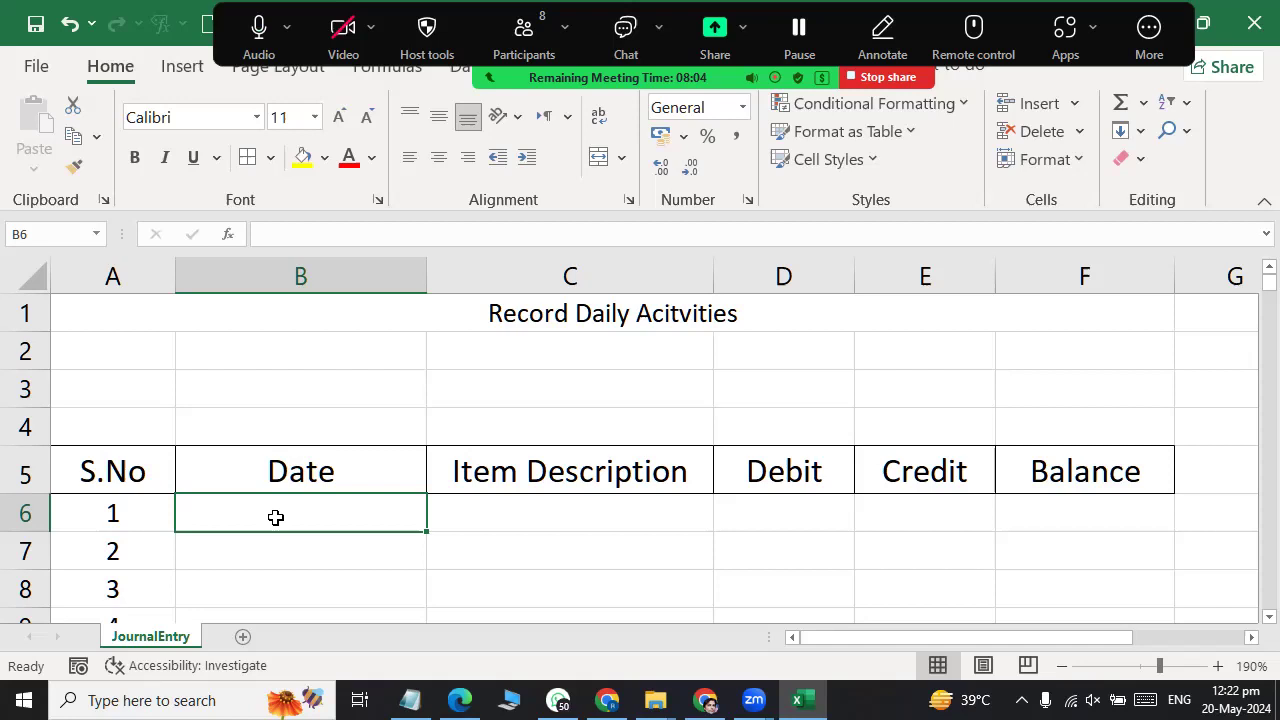
key(super+r)
text(notepad)
click(168, 638)
Step: Write 'CTRL + ;' and 'system current date' in the note, then return to Excel
text(CTRL )
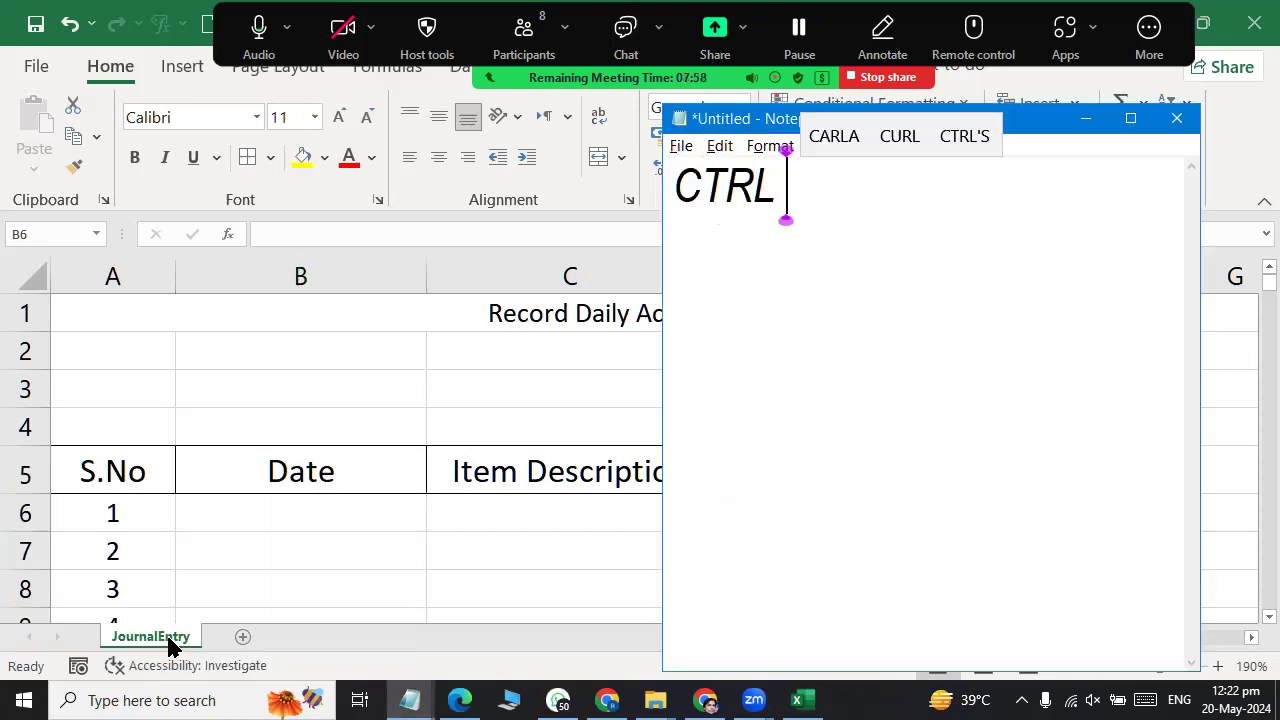
text(+ ;)
key(Return)
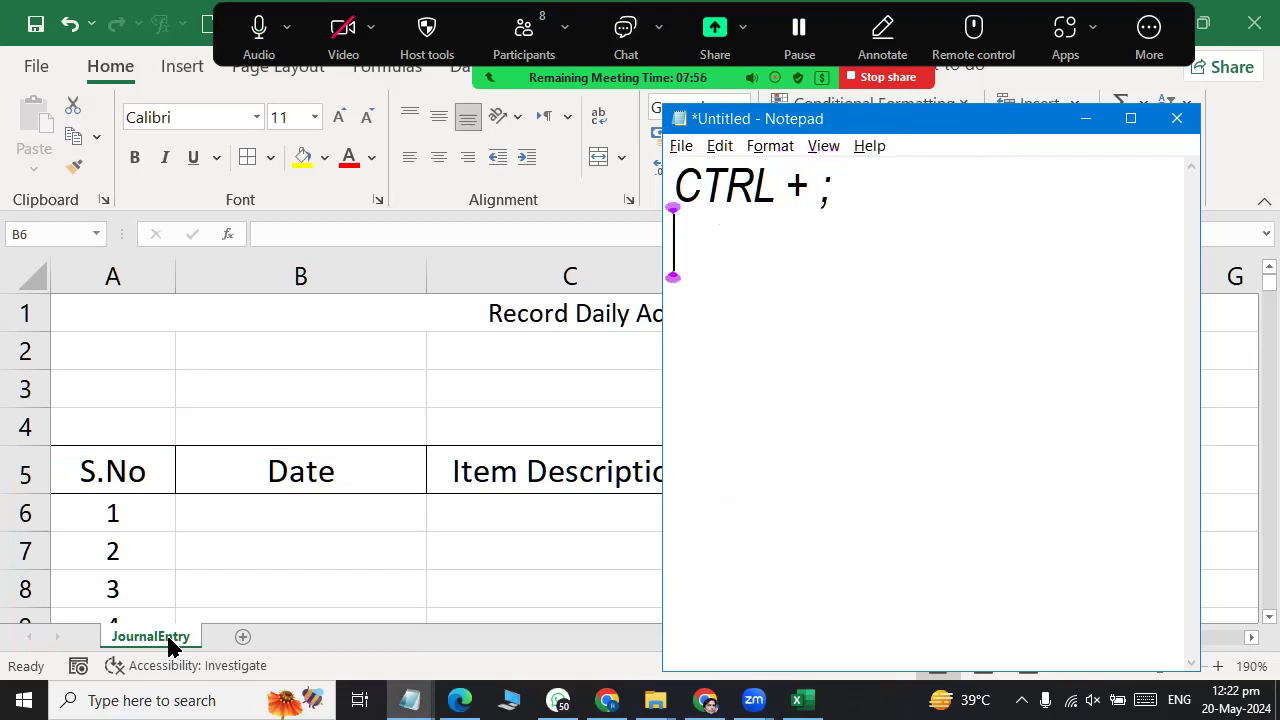
text(cur)
key(BackSpace)
key(BackSpace)
key(BackSpace)
text(s)
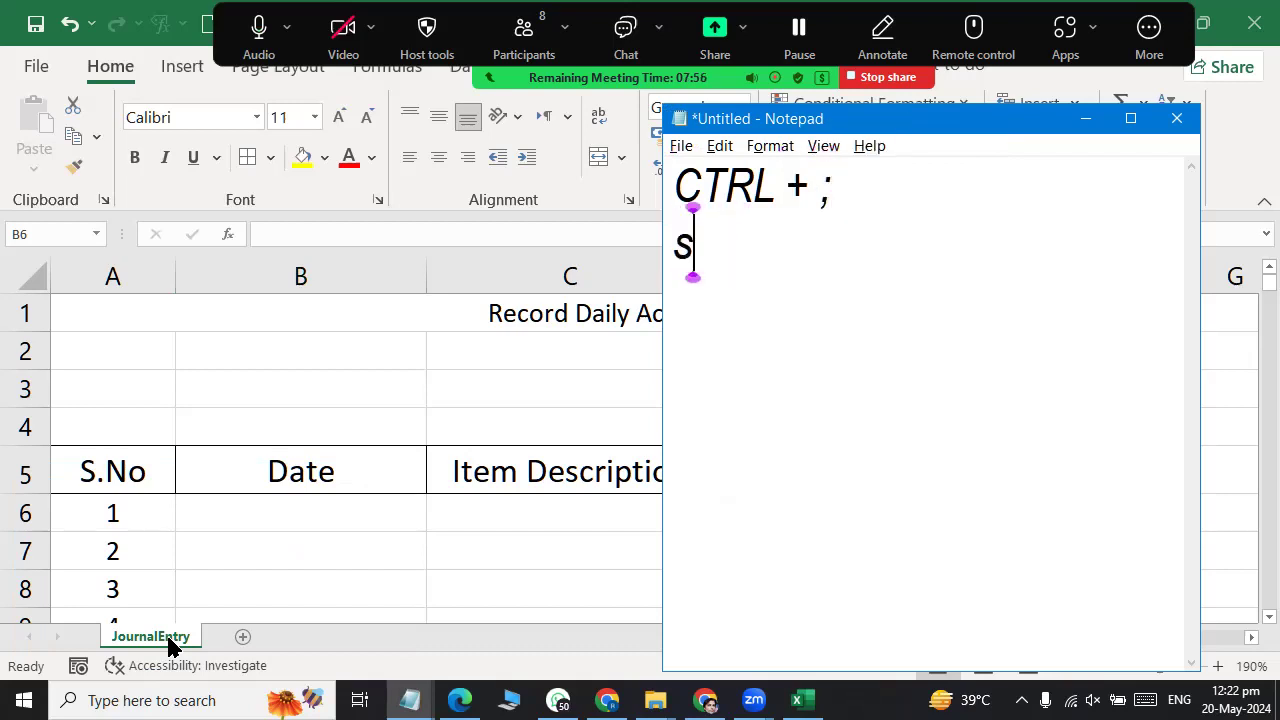
text(ystem current )
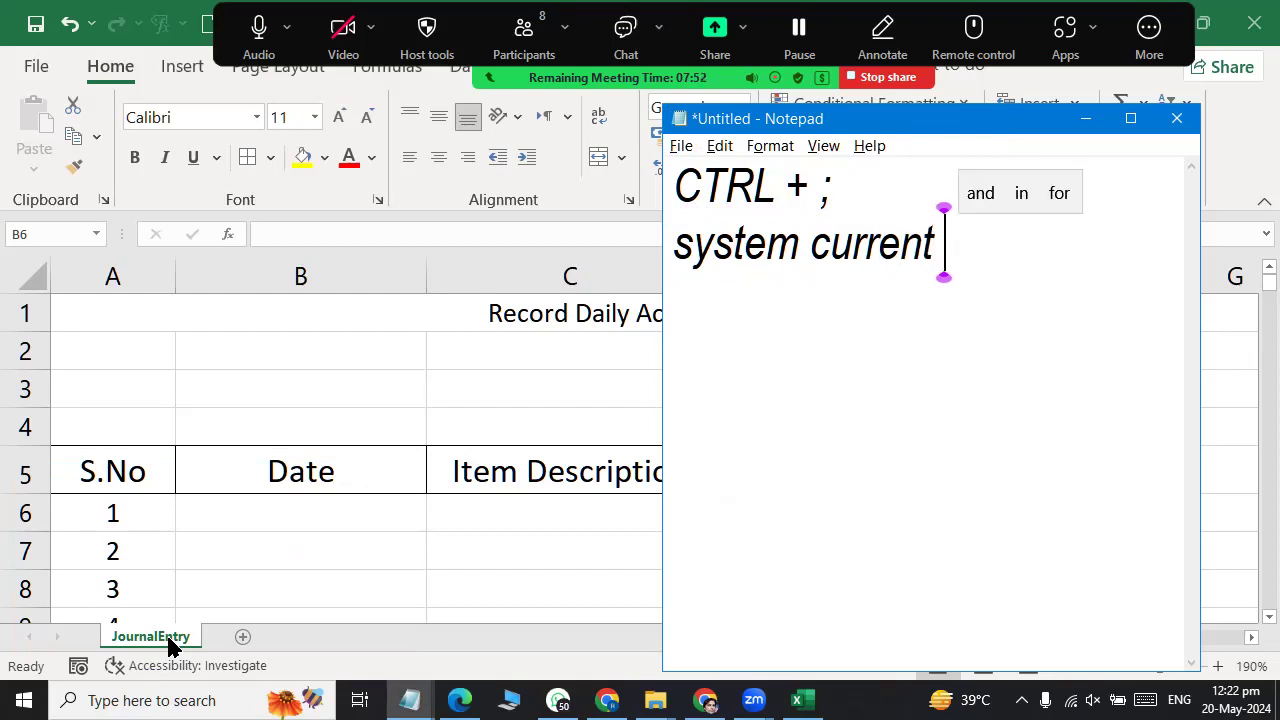
text(date)
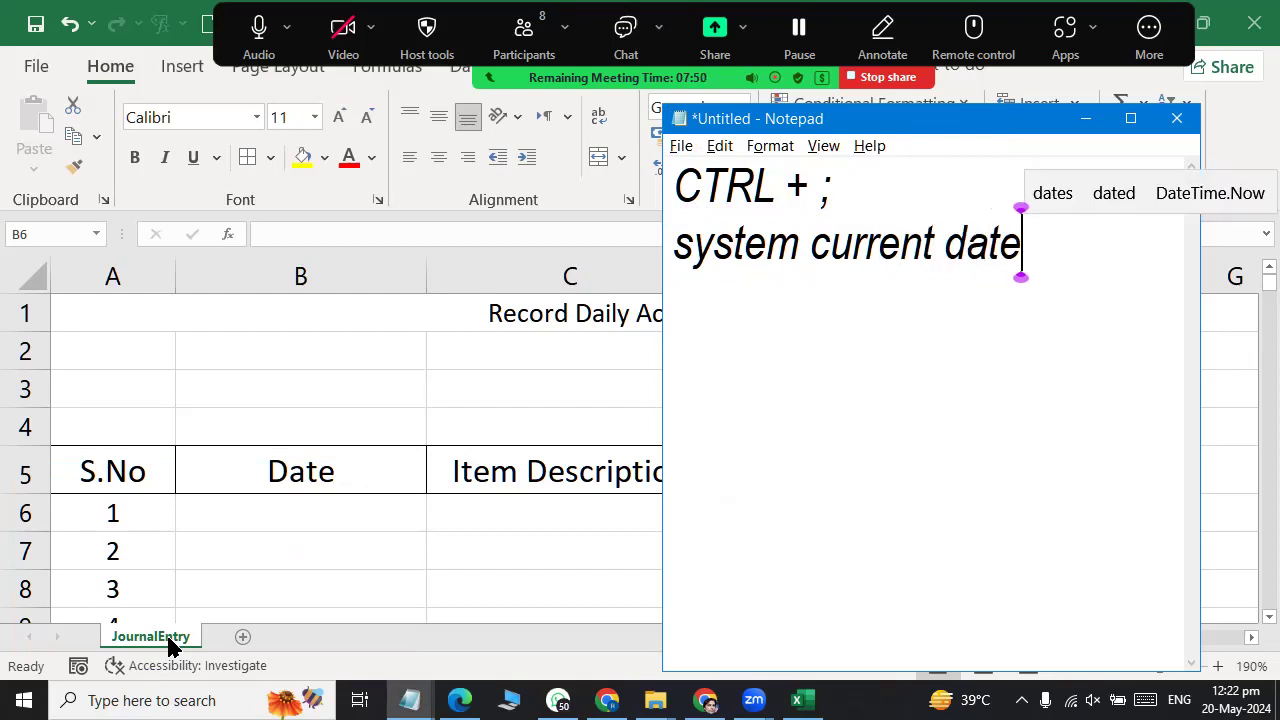
key(Return)
text(get)
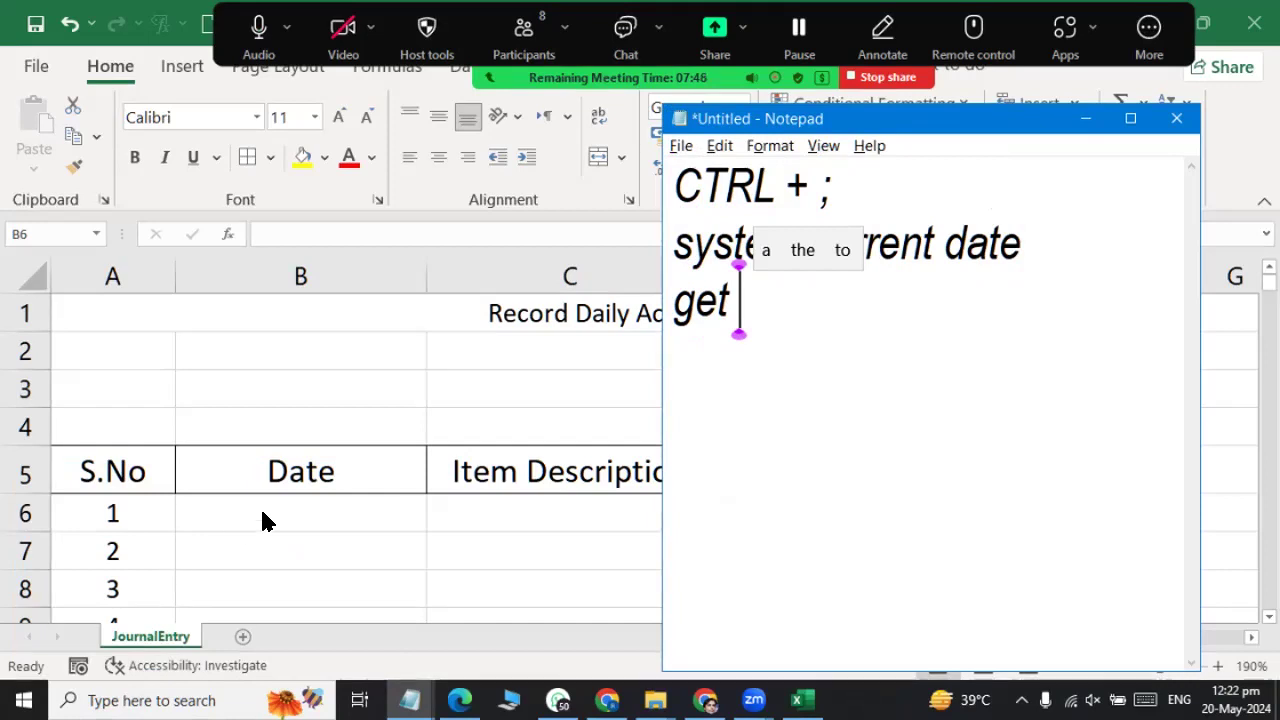
click(215, 449)
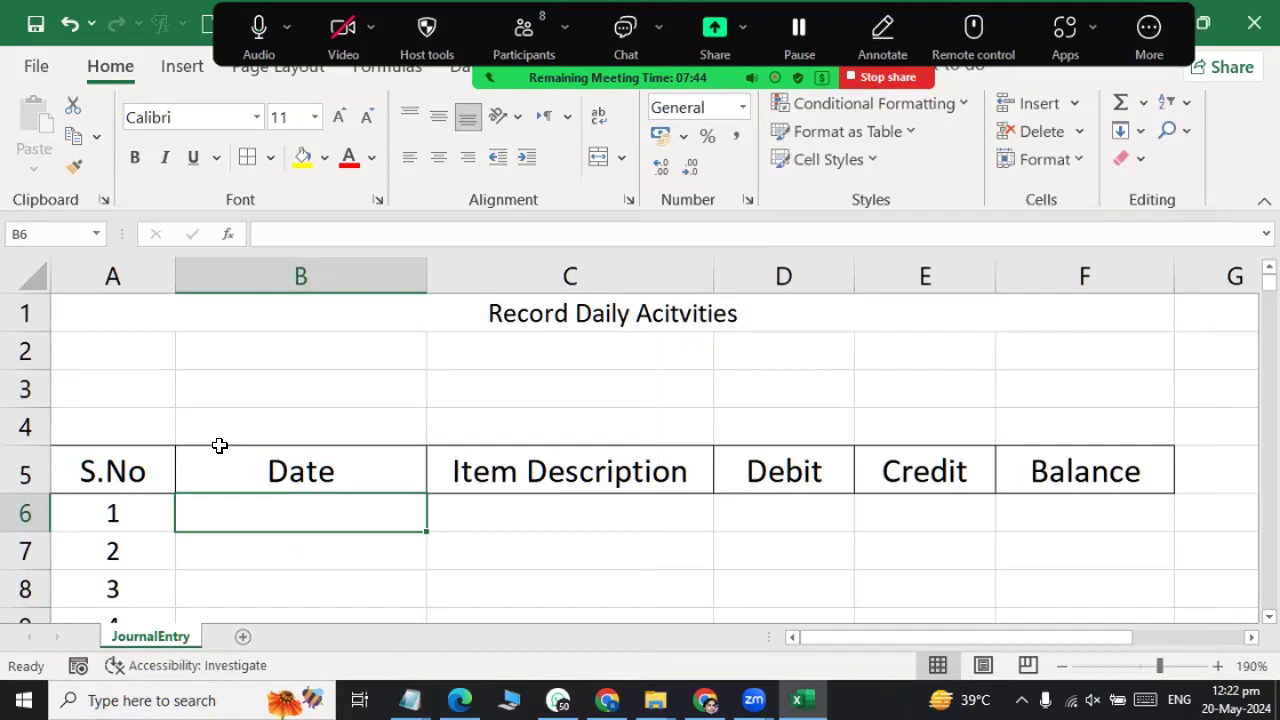
Step: Fill row 6 with today's date 20-05-2024, 'Opening Balance' and Debit 0
key(ctrl+semicolon)
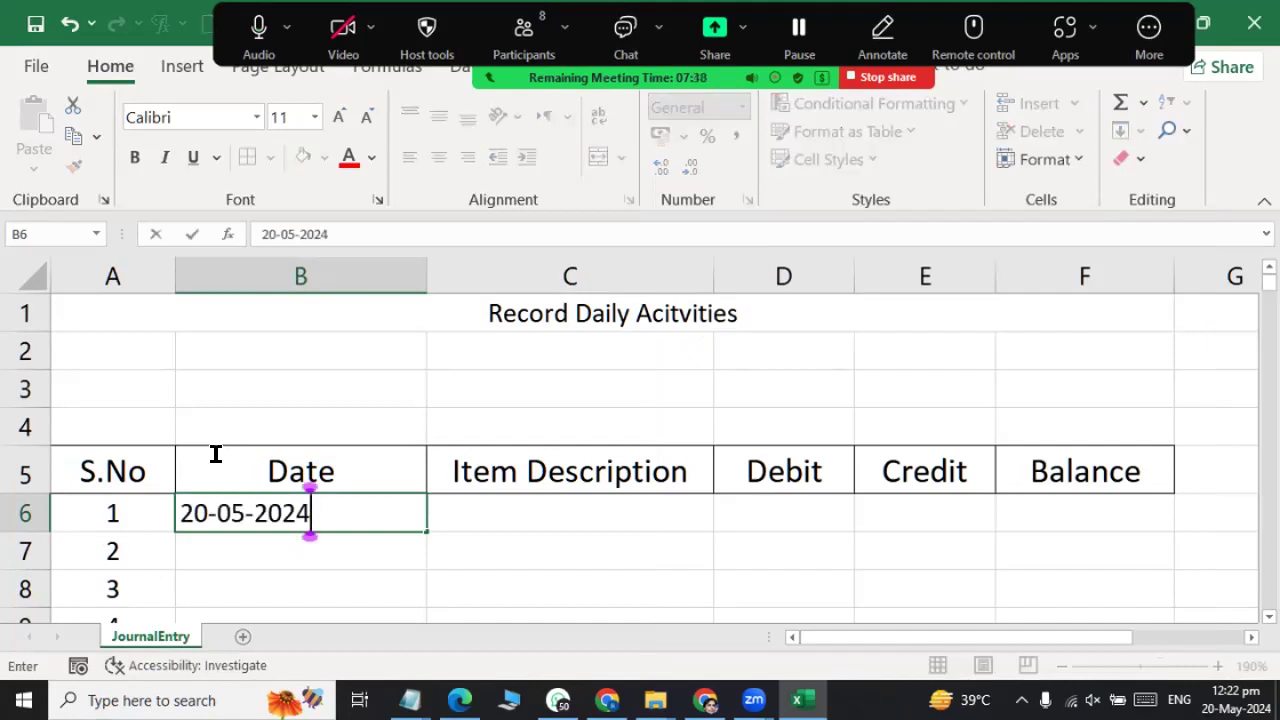
key(Return)
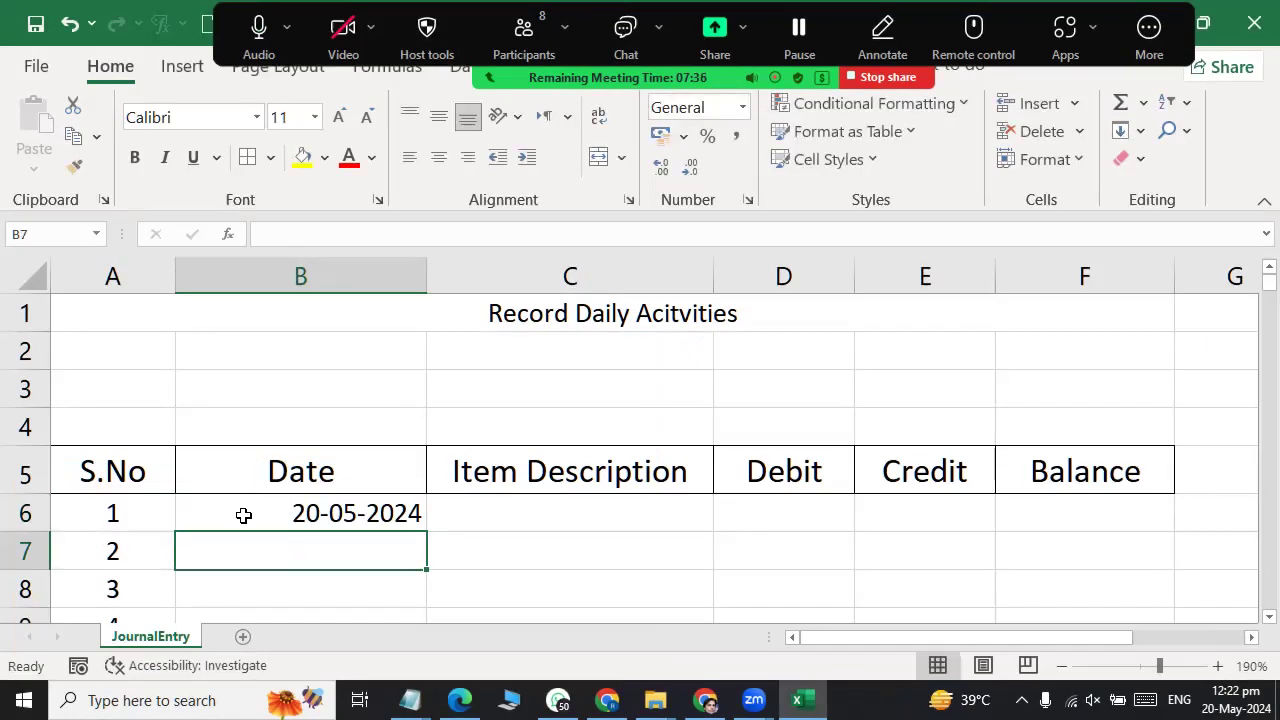
click(243, 515)
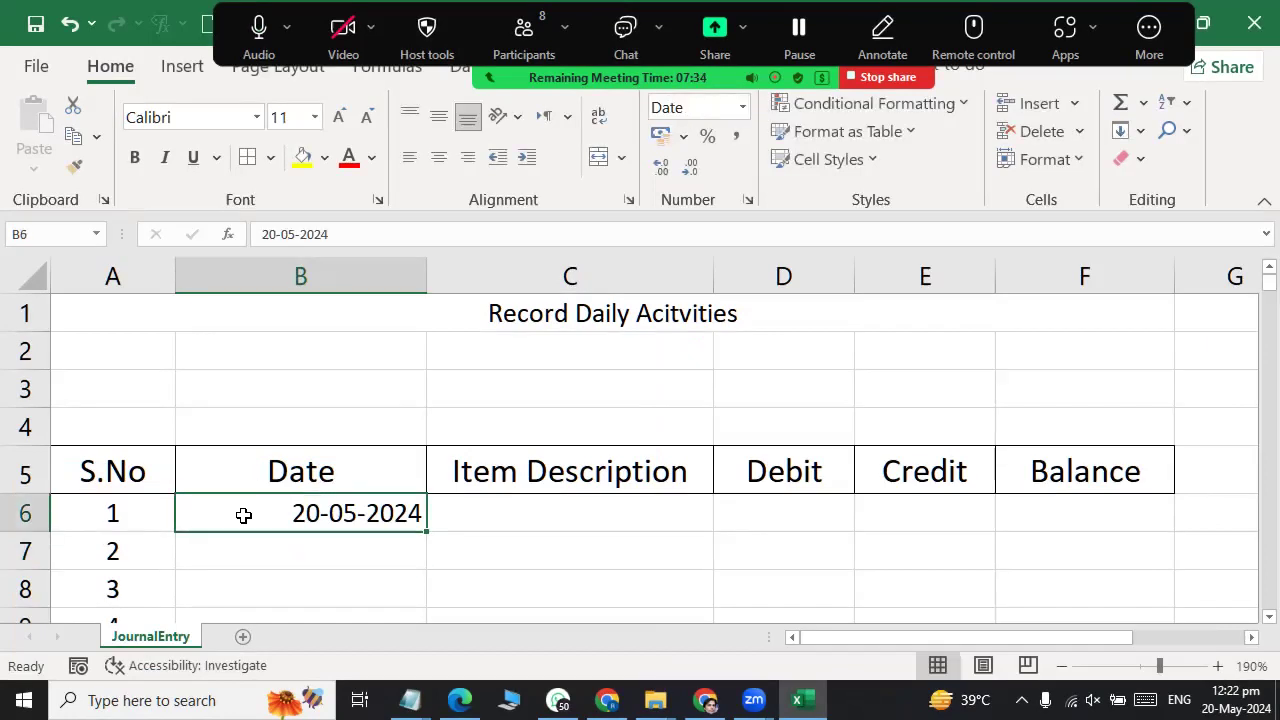
click(543, 506)
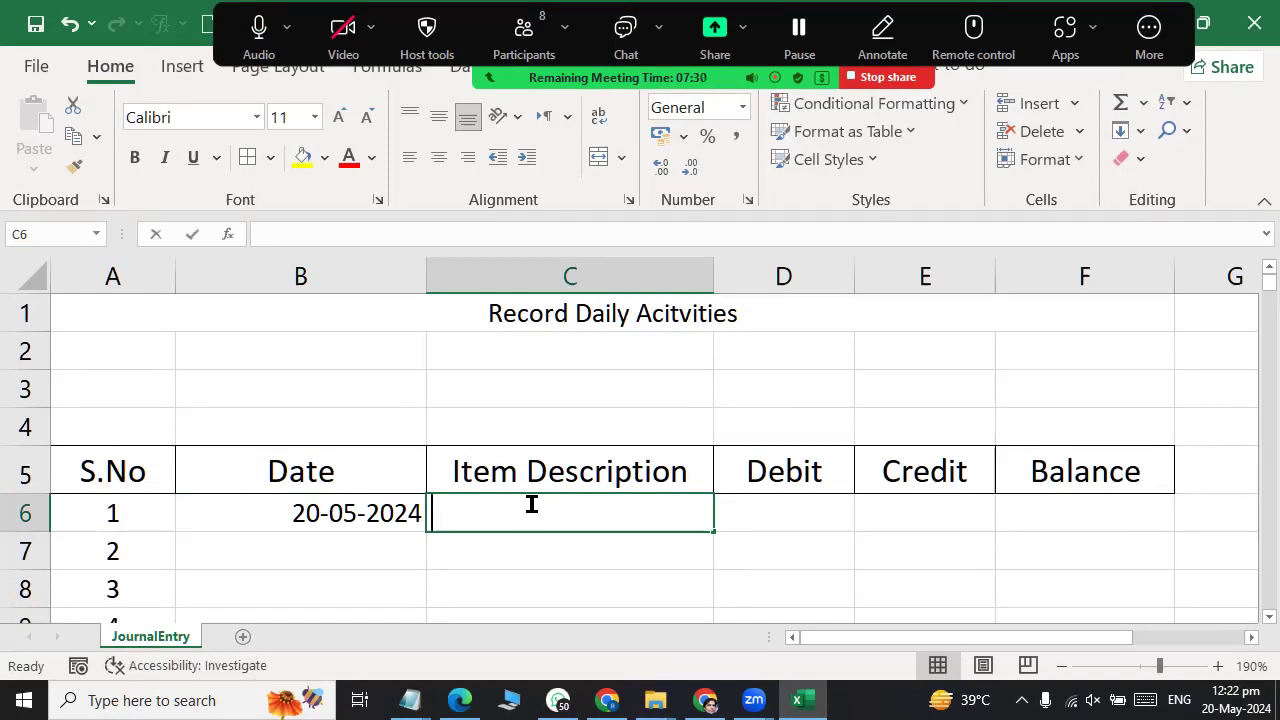
text(Opening Balance)
key(Tab)
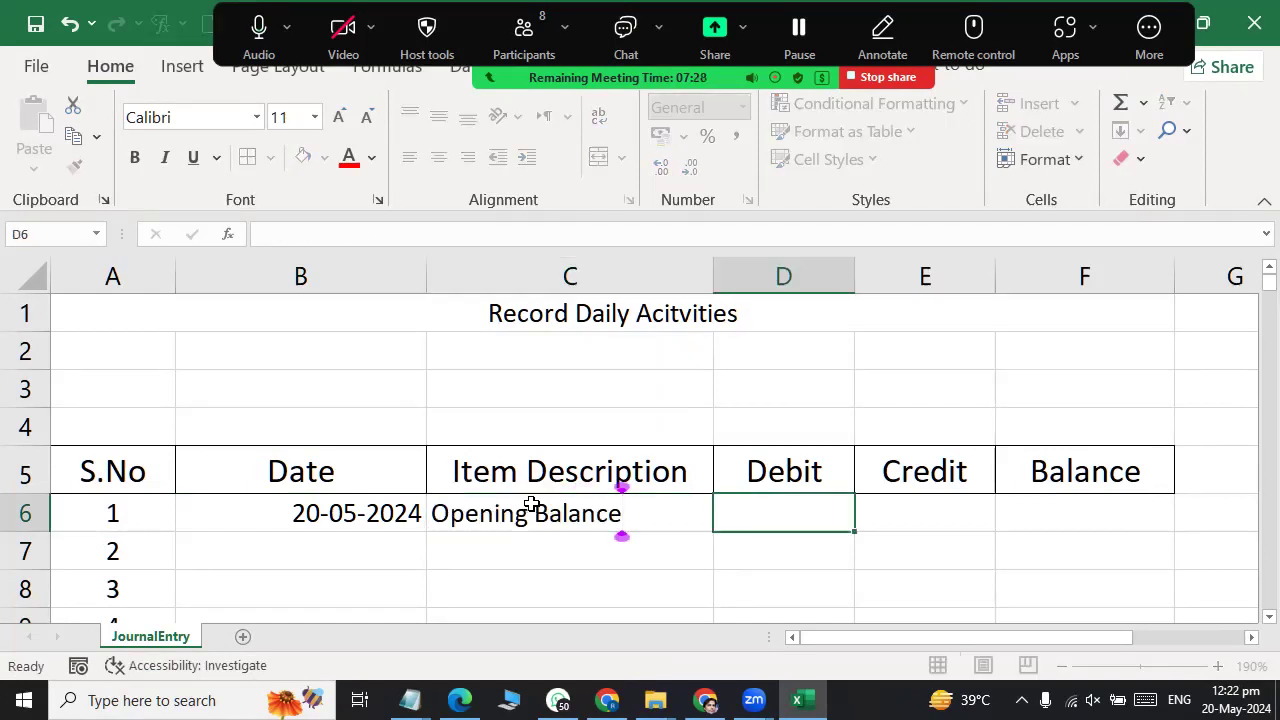
text(0)
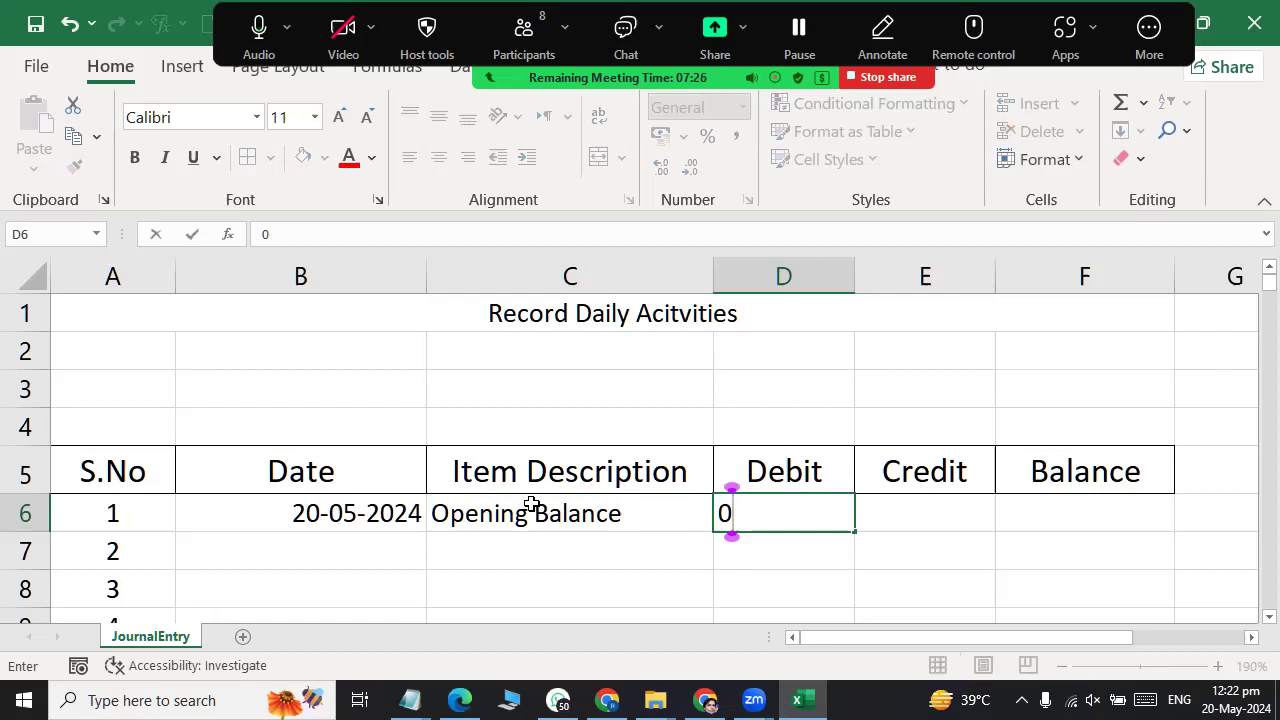
key(Return)
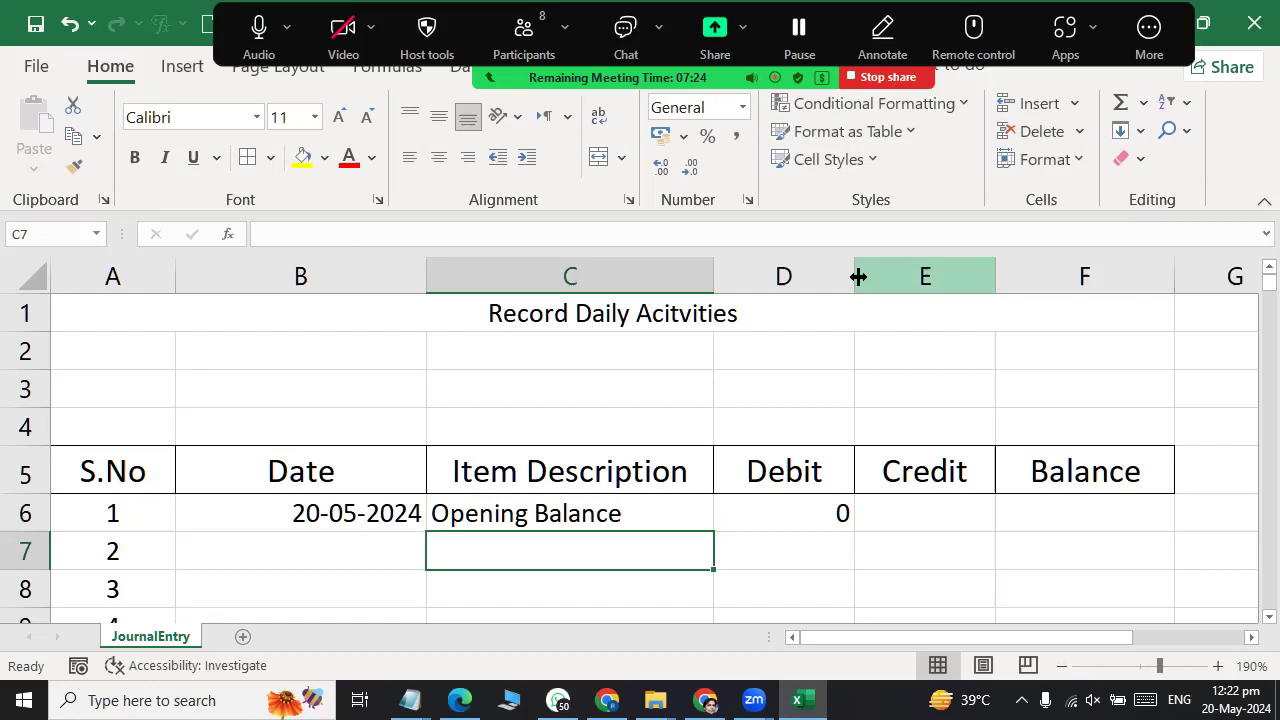
Step: Widen columns D and E slightly and set Balance F6 to =D6
drag(854, 274, 866, 274)
drag(998, 276, 1003, 276)
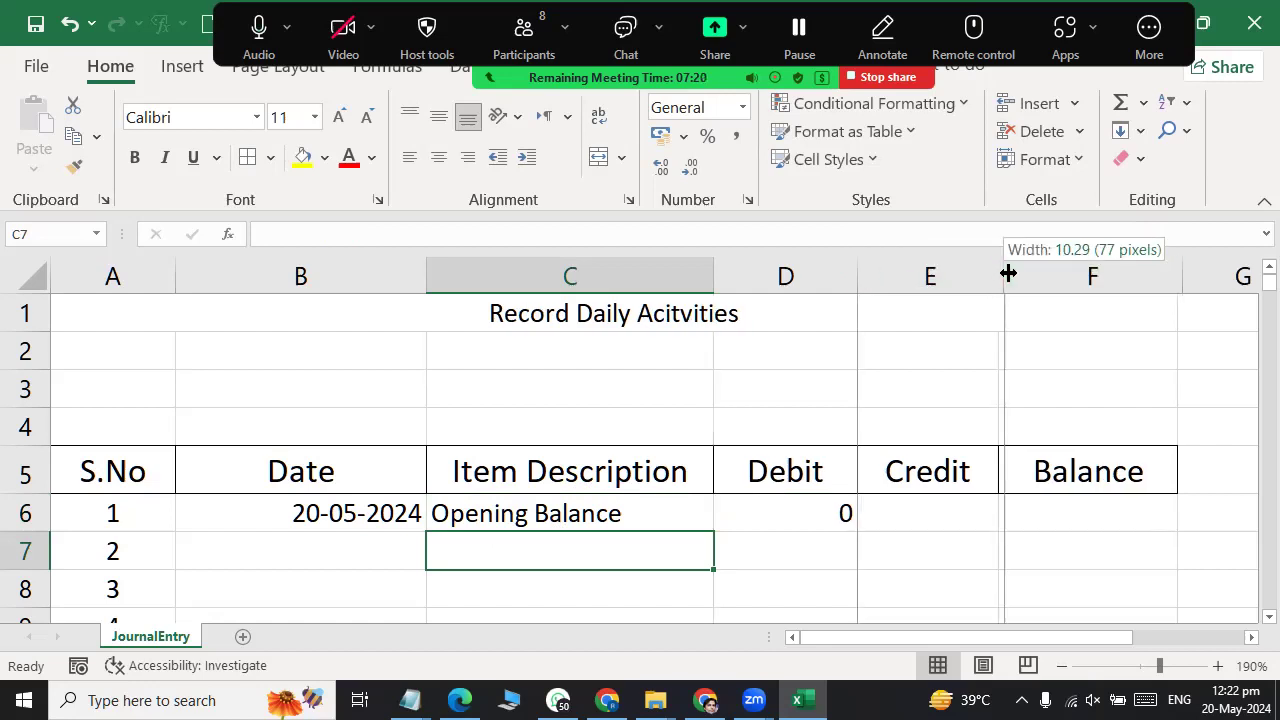
click(1078, 504)
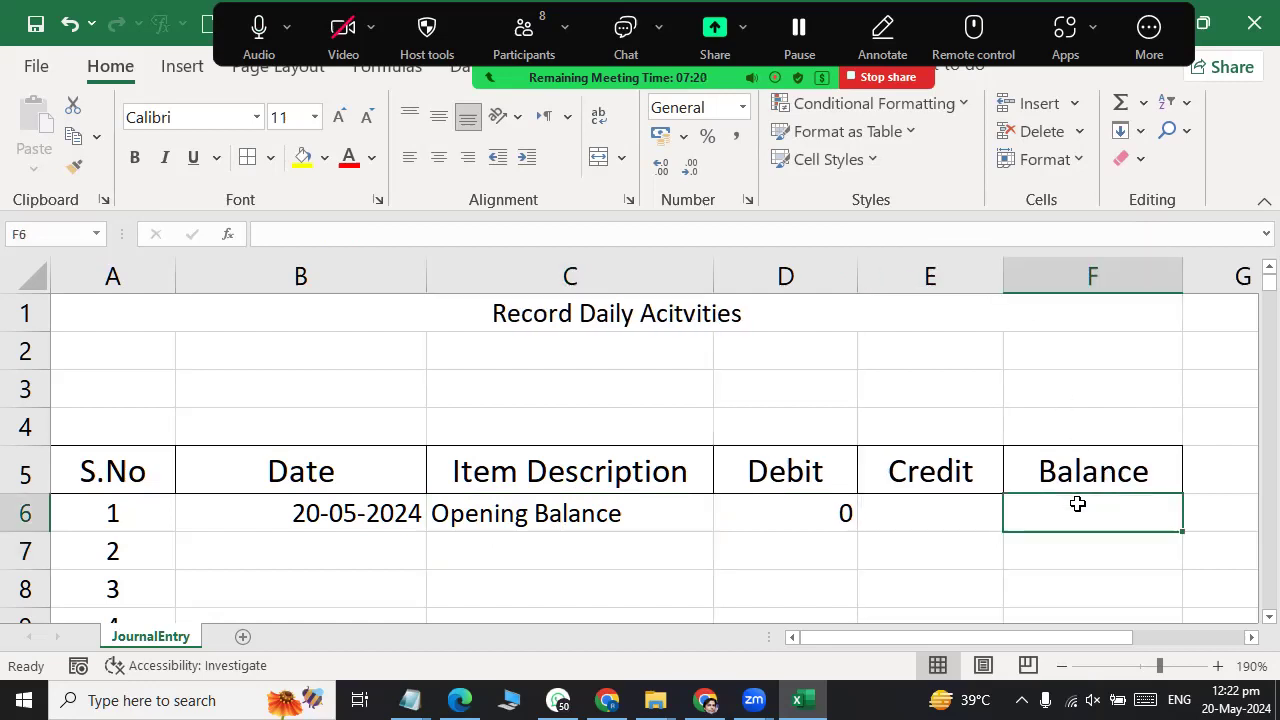
click(1118, 104)
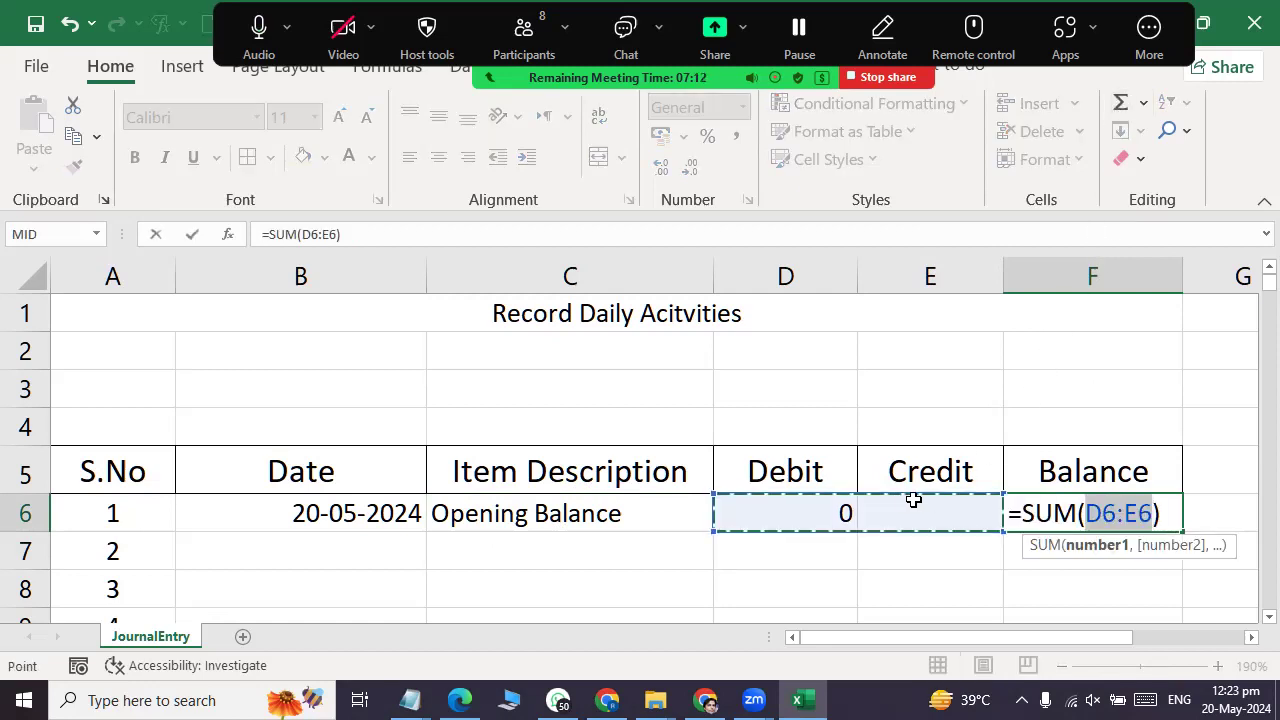
key(Escape)
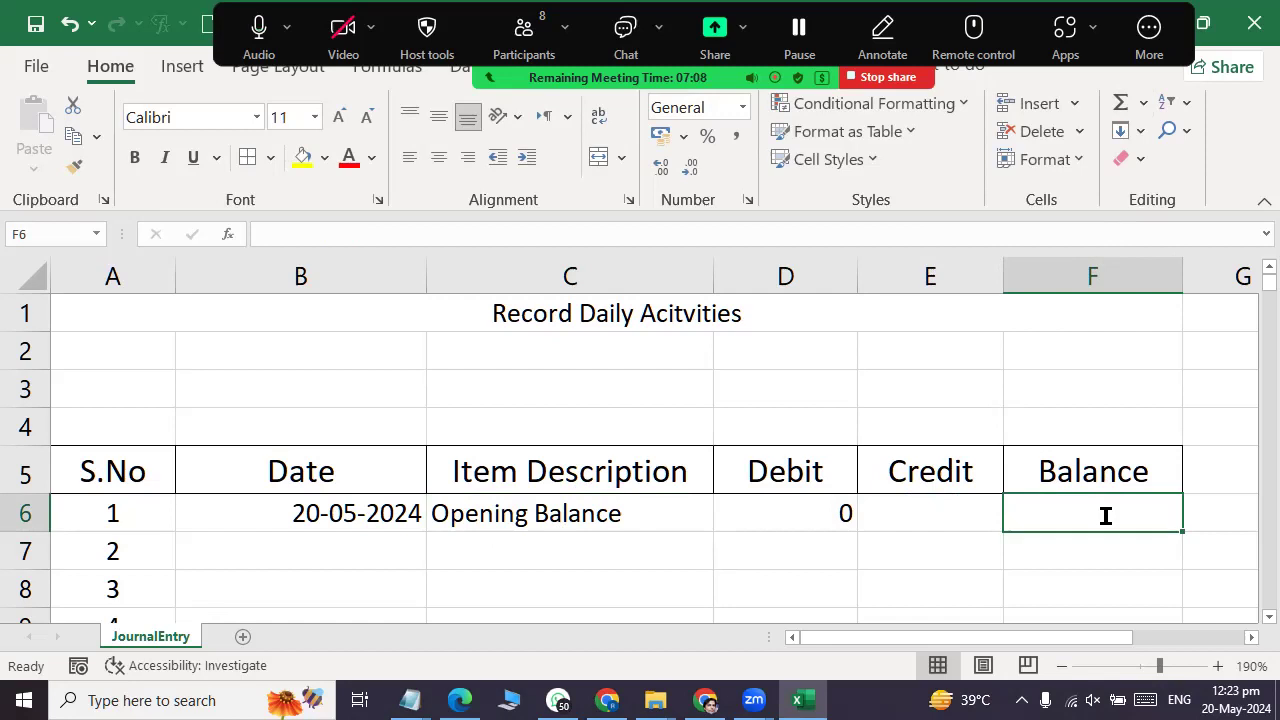
text(=)
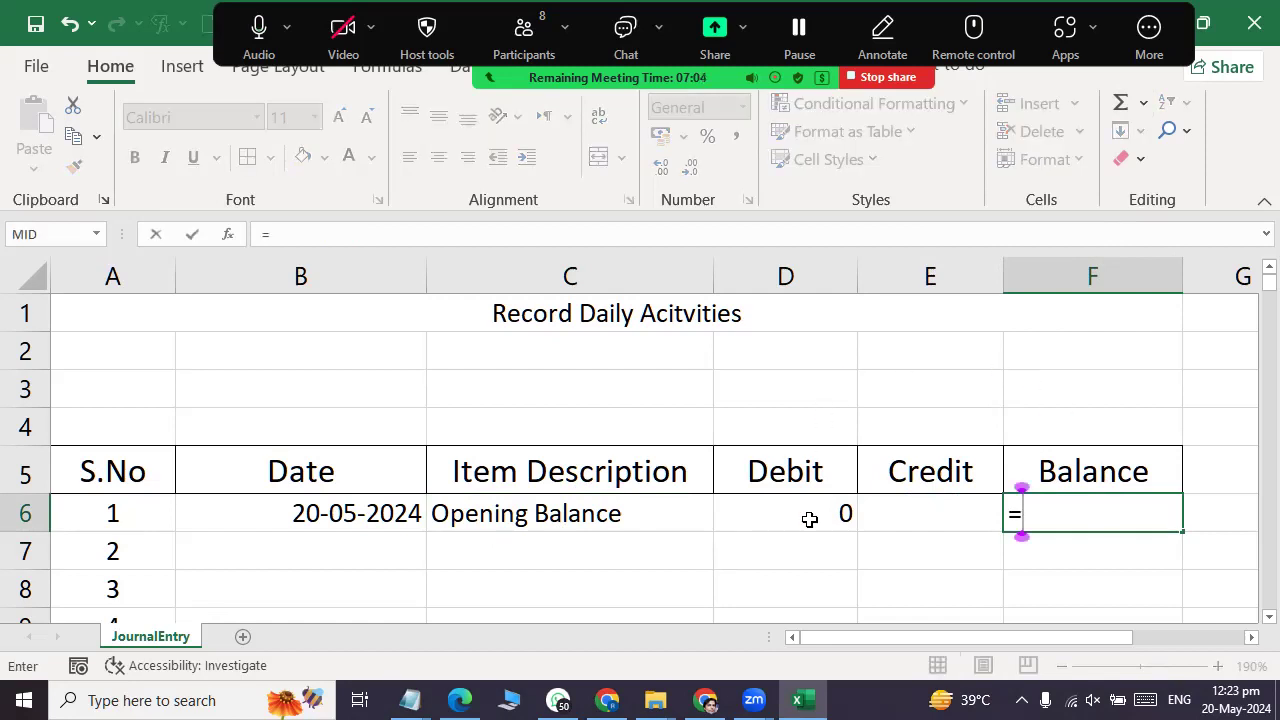
click(810, 521)
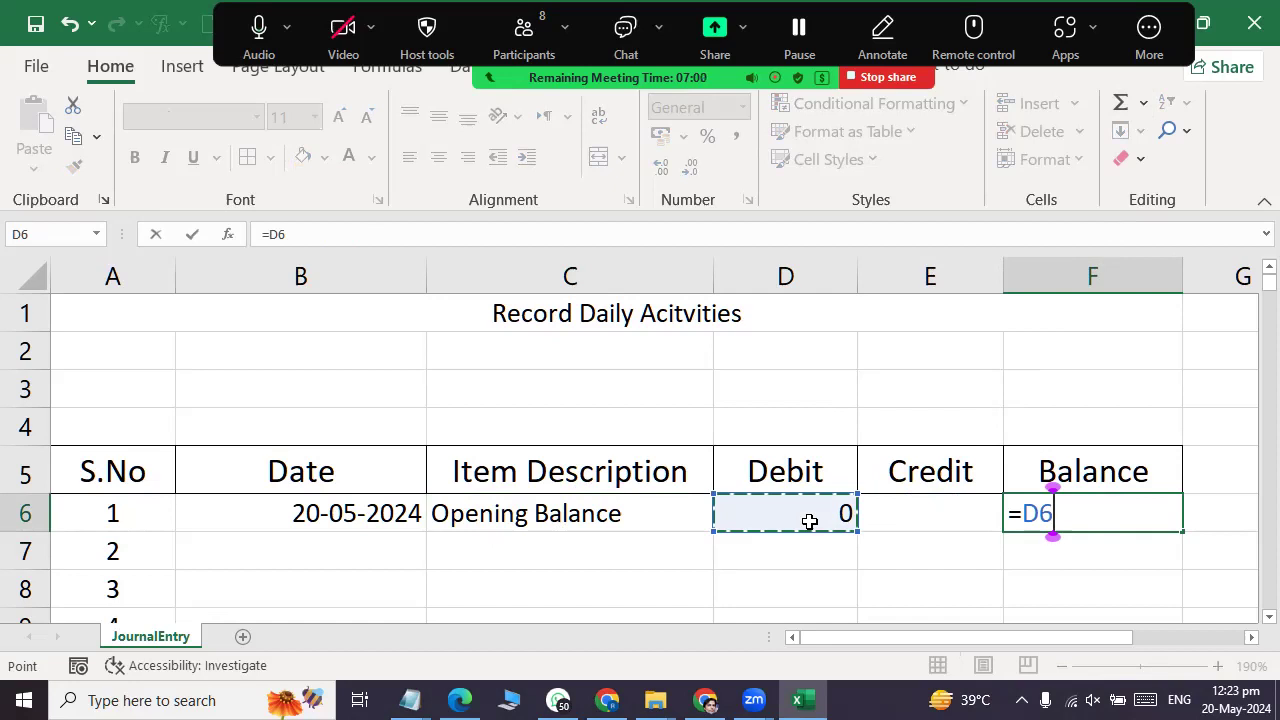
key(Return)
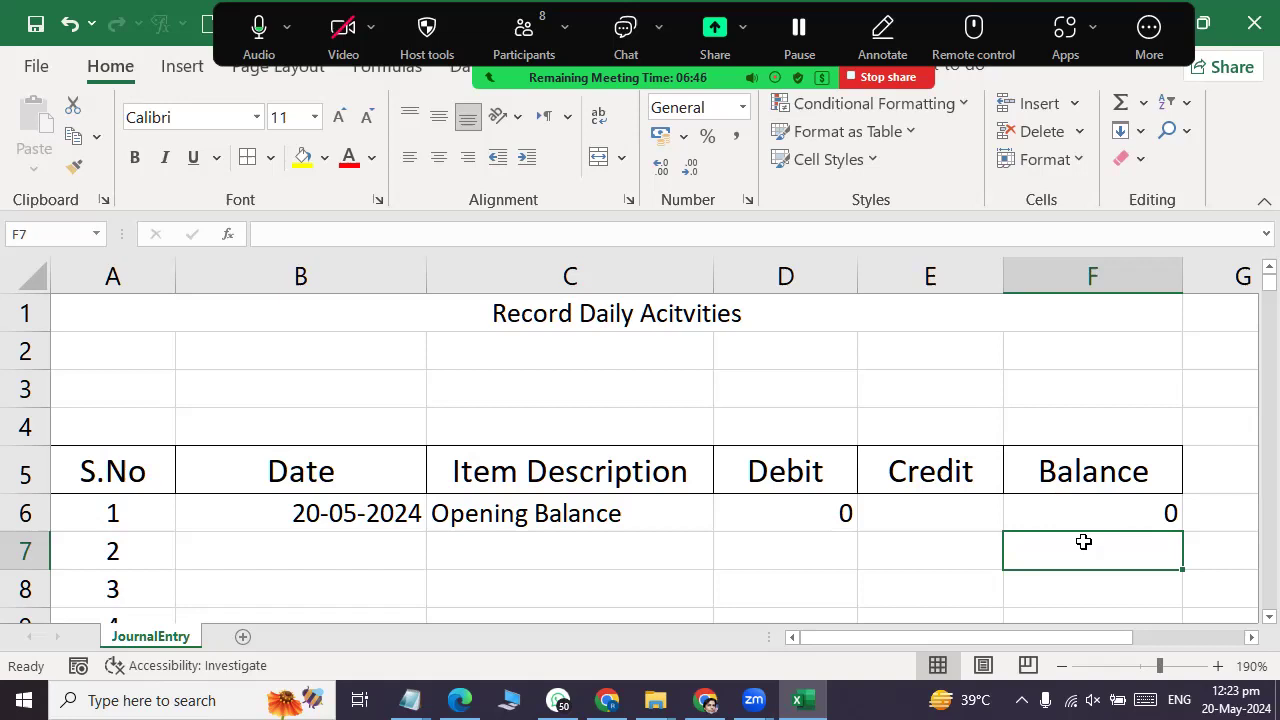
Step: Enter the running balance formula =SUM(D7-E7+F6) in cell F7
click(1120, 105)
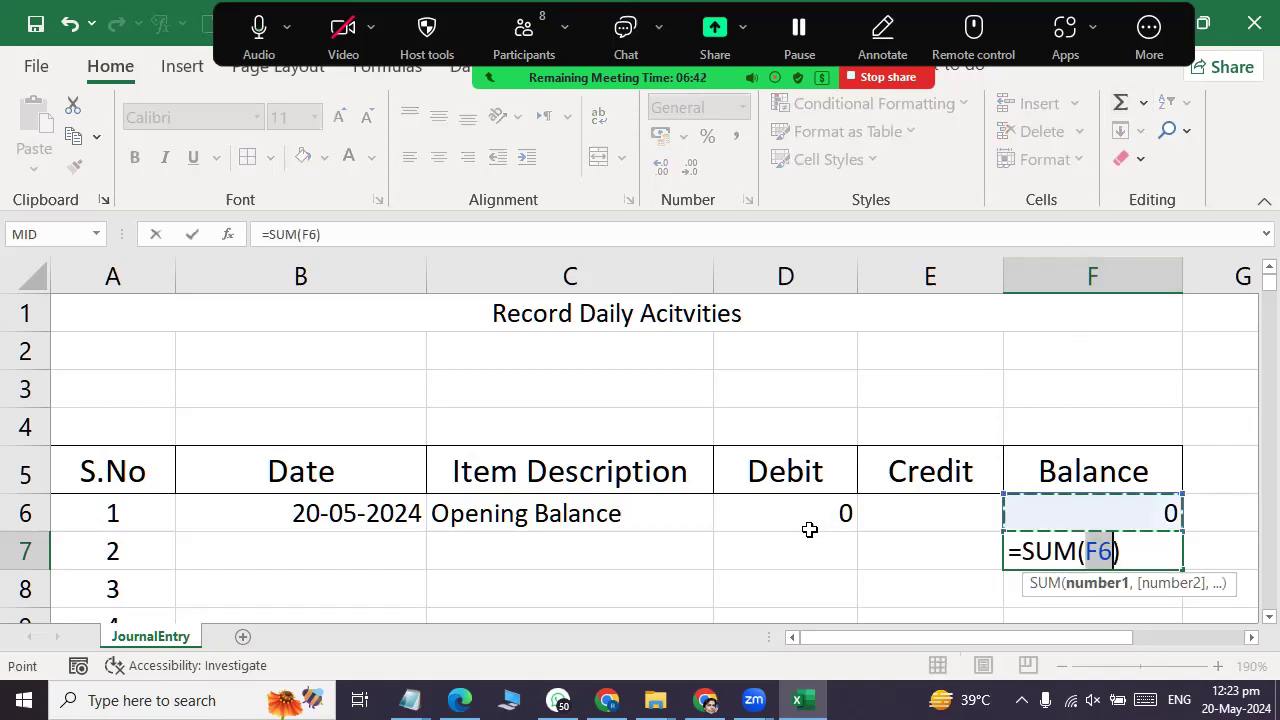
click(762, 553)
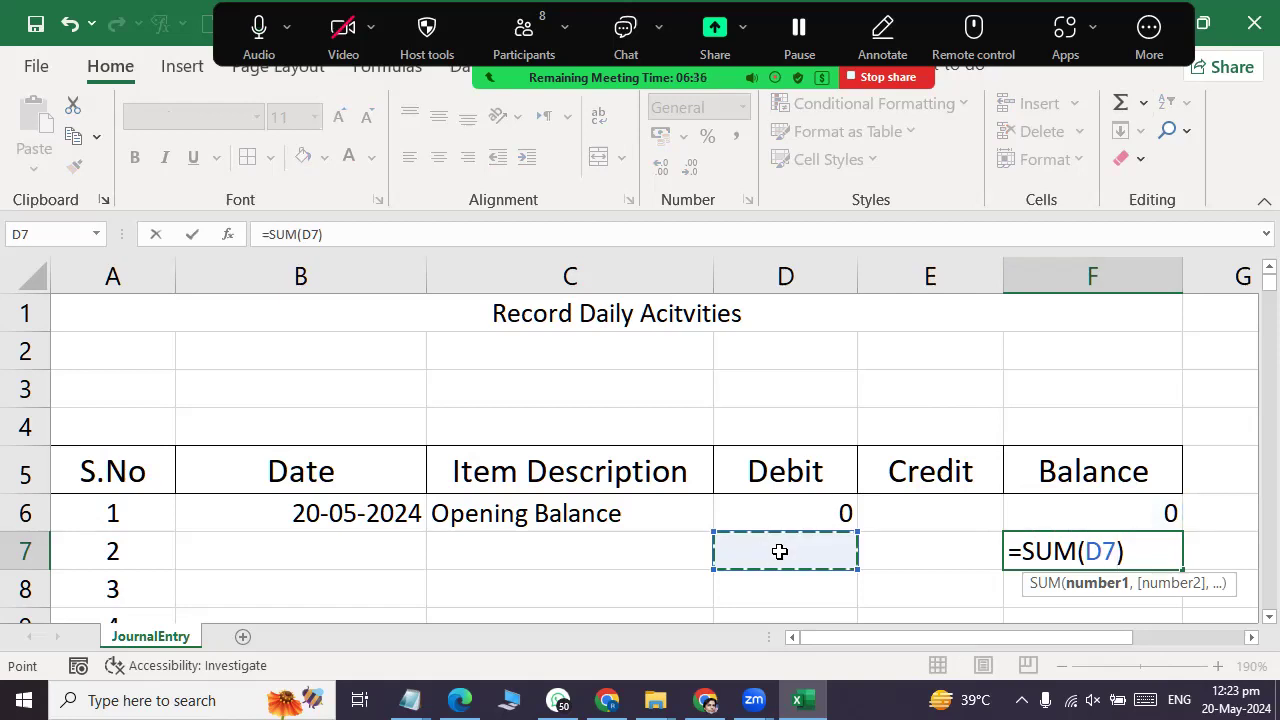
text(-)
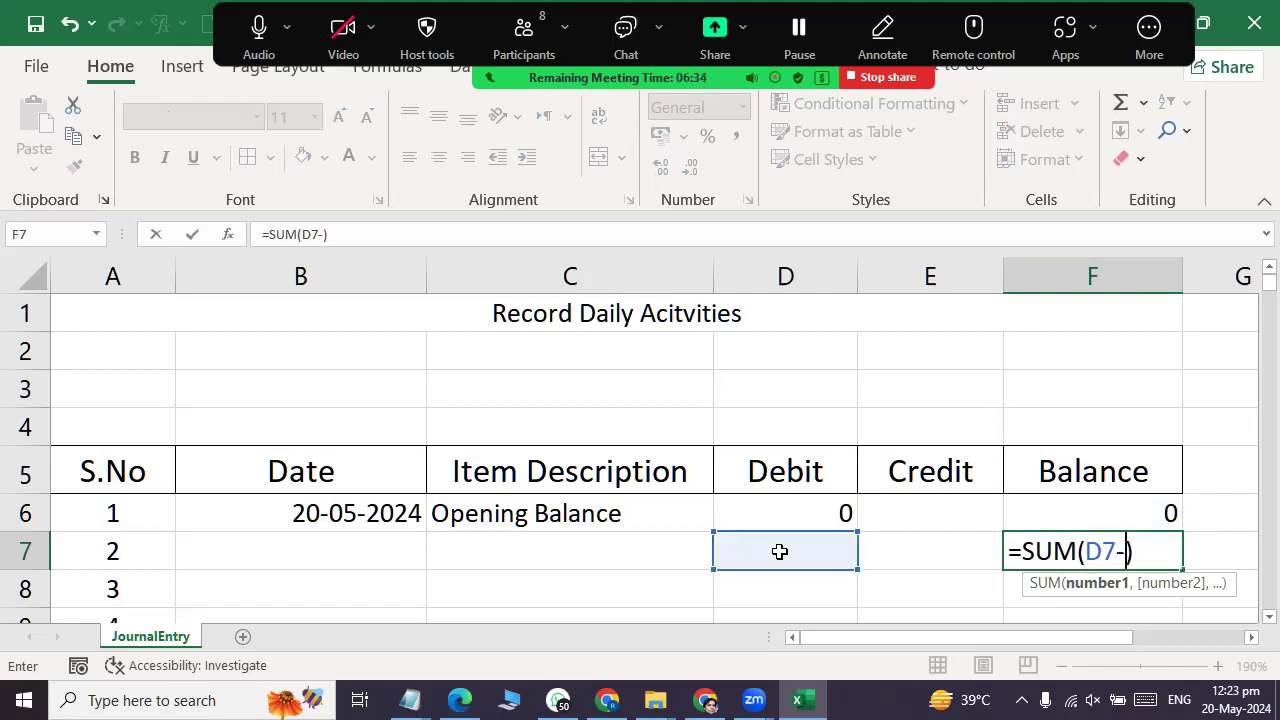
click(938, 538)
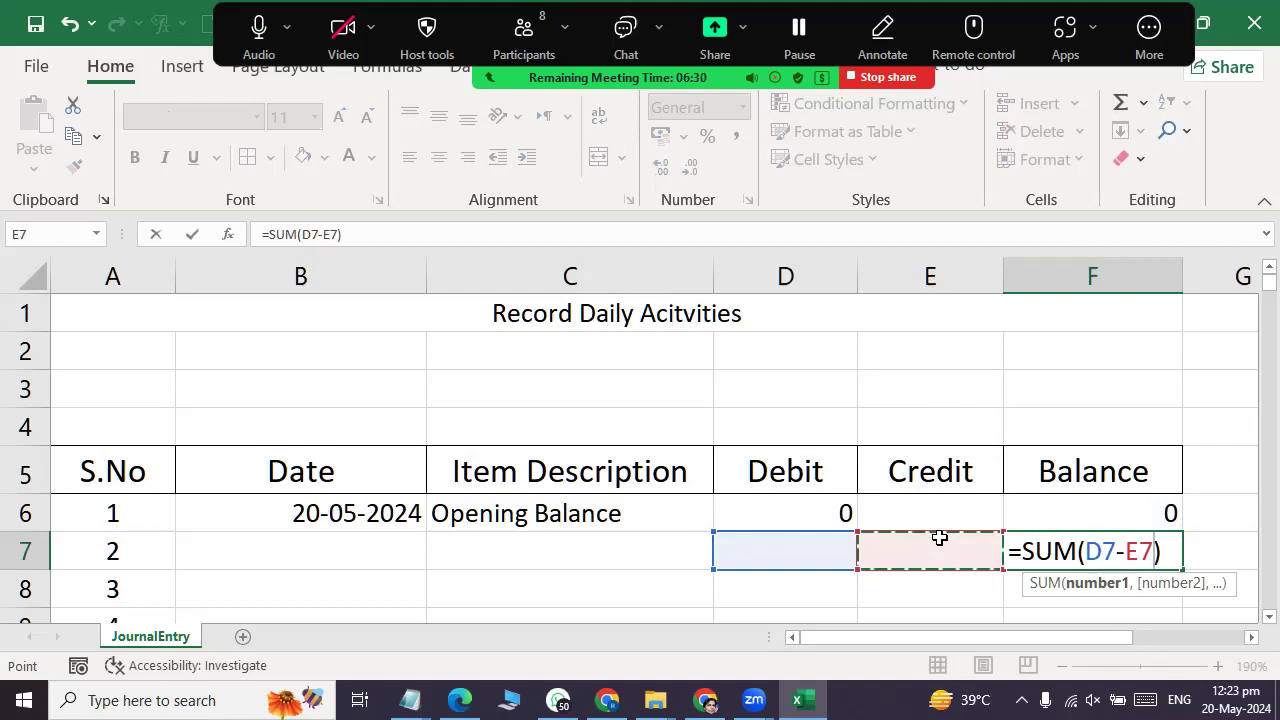
text(+)
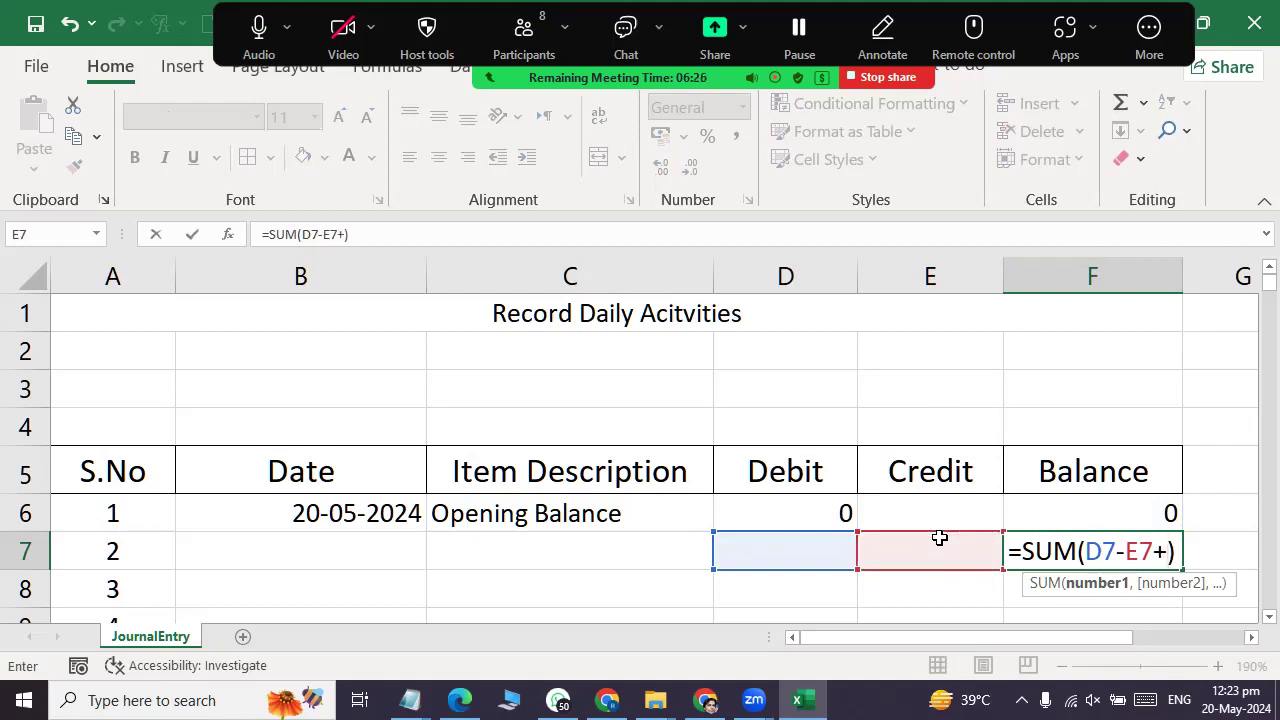
click(1078, 515)
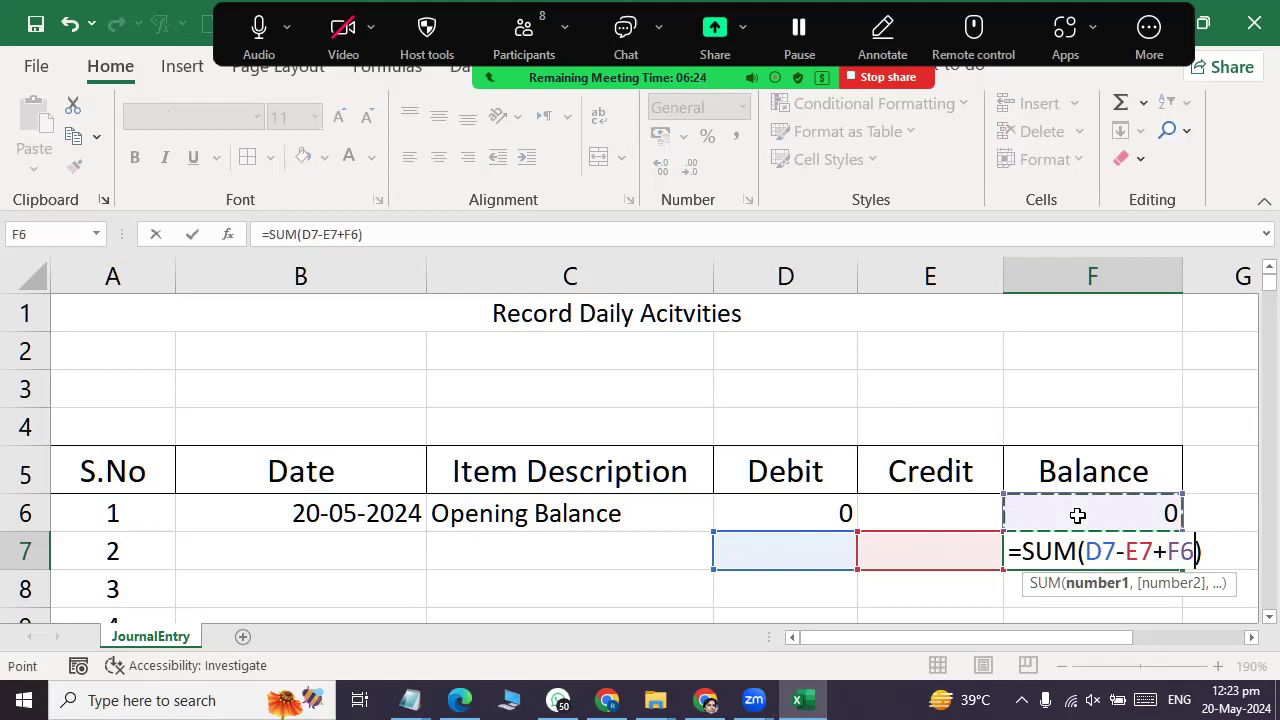
key(Return)
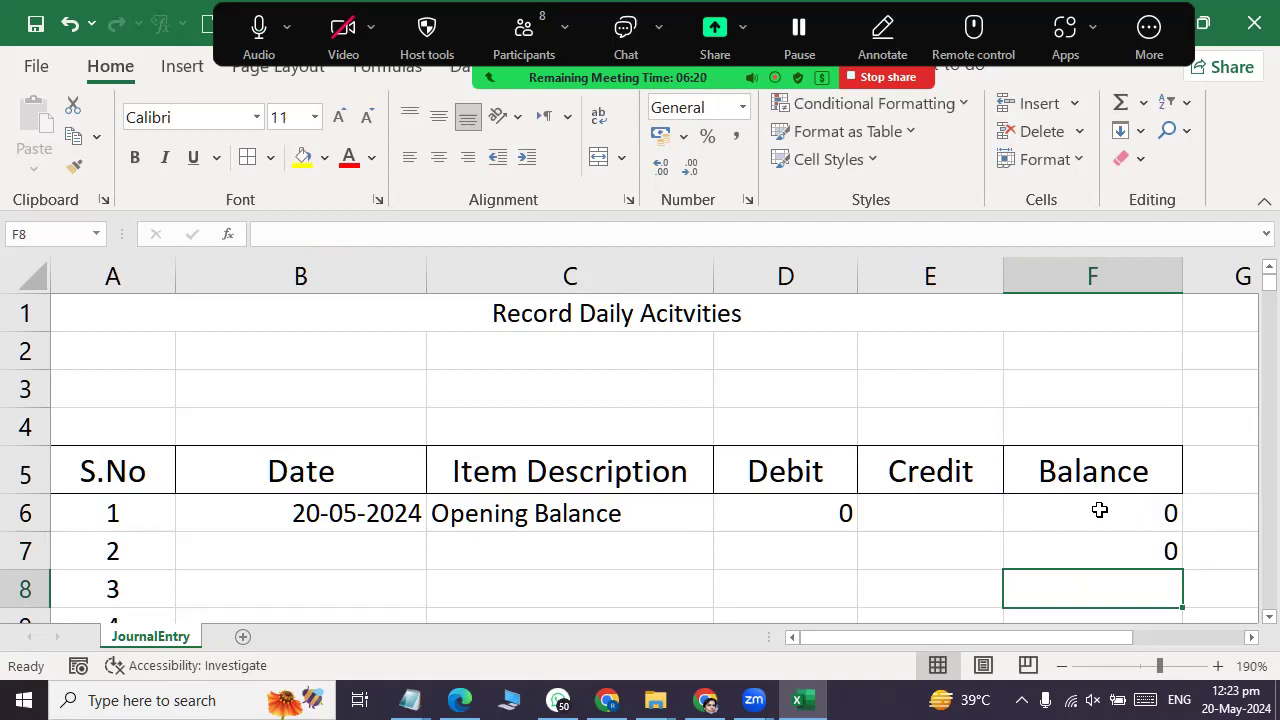
click(1131, 553)
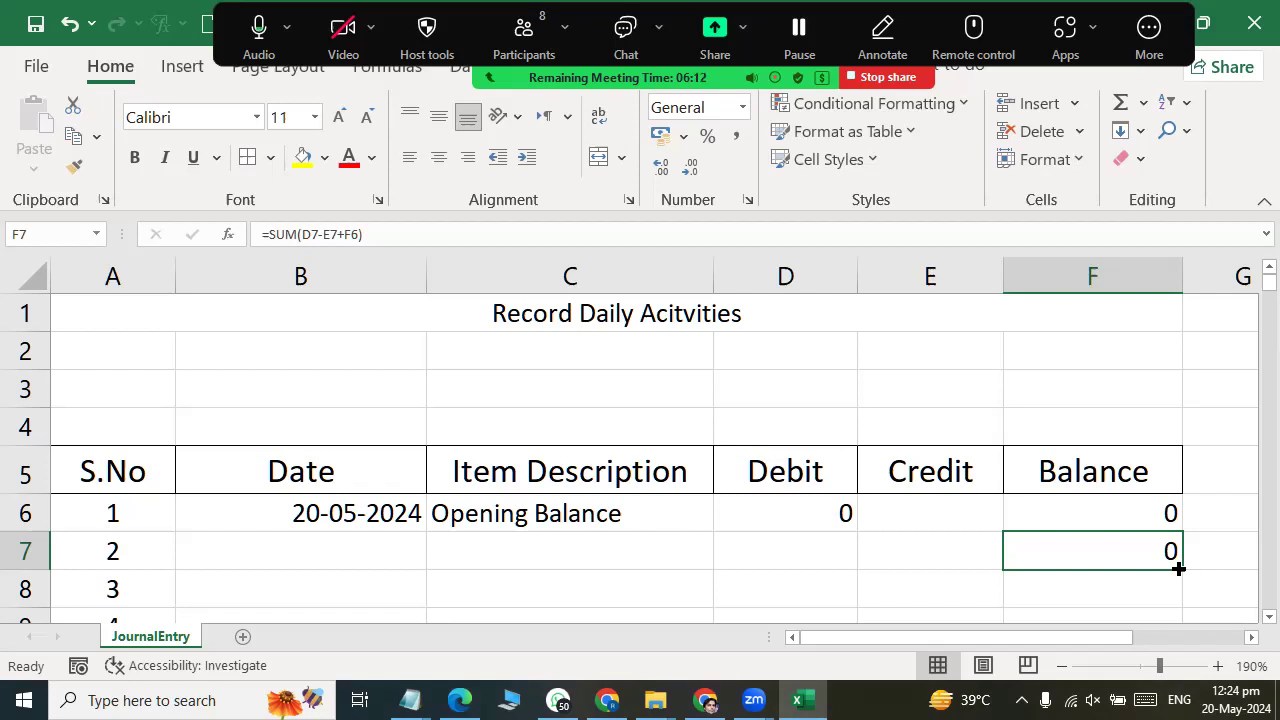
Step: Fill the F7 running-balance formula down column F and scroll to check each row shows 0
double_click(1179, 568)
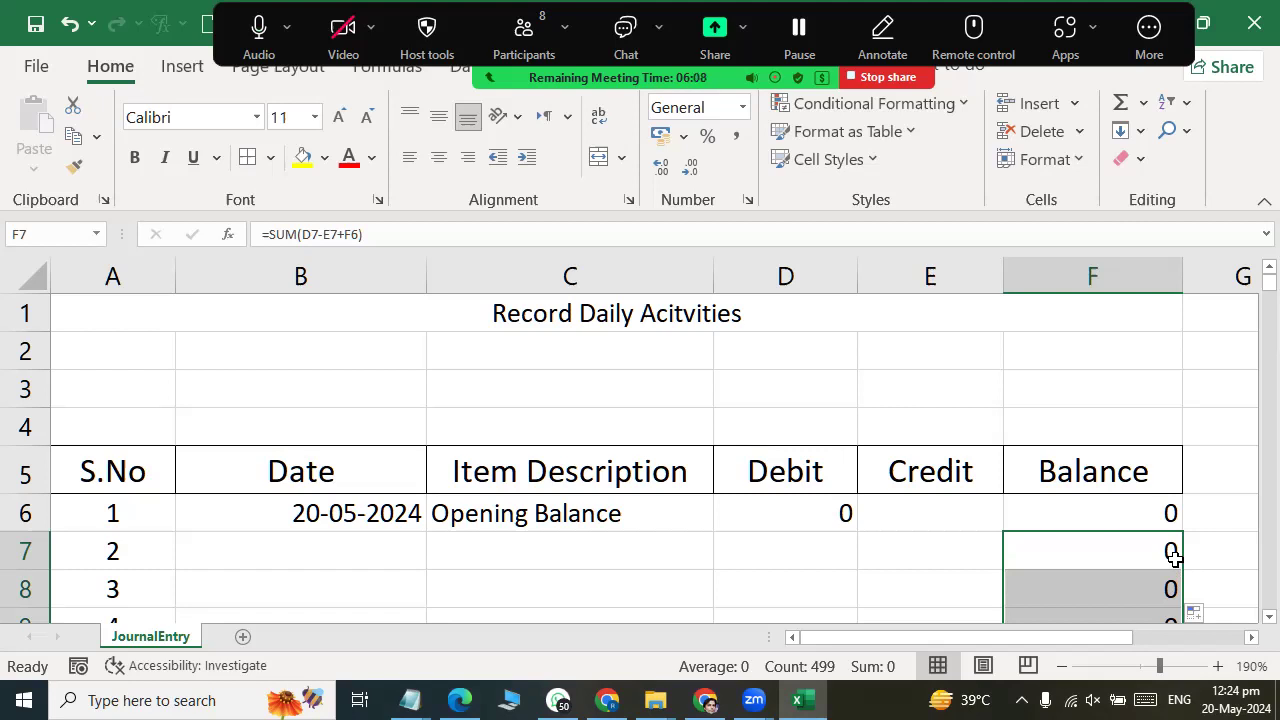
scroll(1176, 556, down, 2)
scroll(1176, 556, down, 3)
scroll(1178, 560, down, 1)
scroll(1180, 563, down, 1)
scroll(1180, 562, down, 2)
scroll(1180, 562, down, 2)
scroll(1180, 562, down, 1)
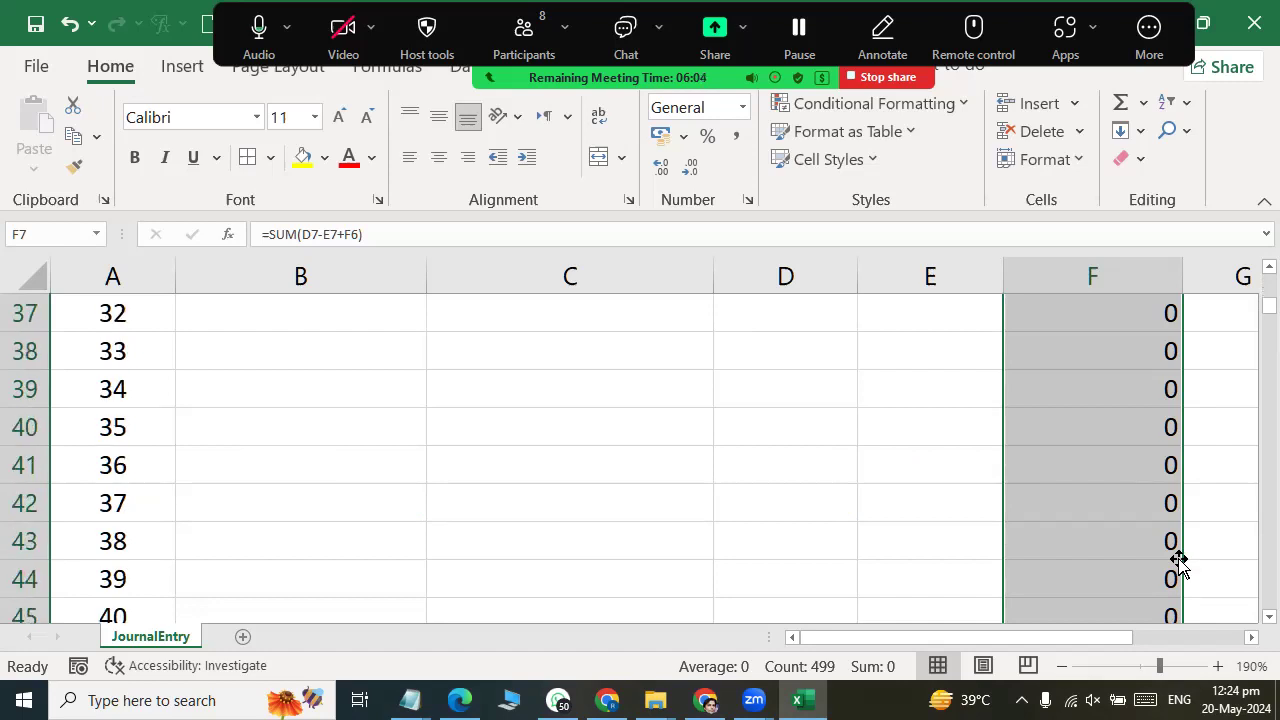
scroll(1180, 562, down, 2)
scroll(1180, 562, down, 1)
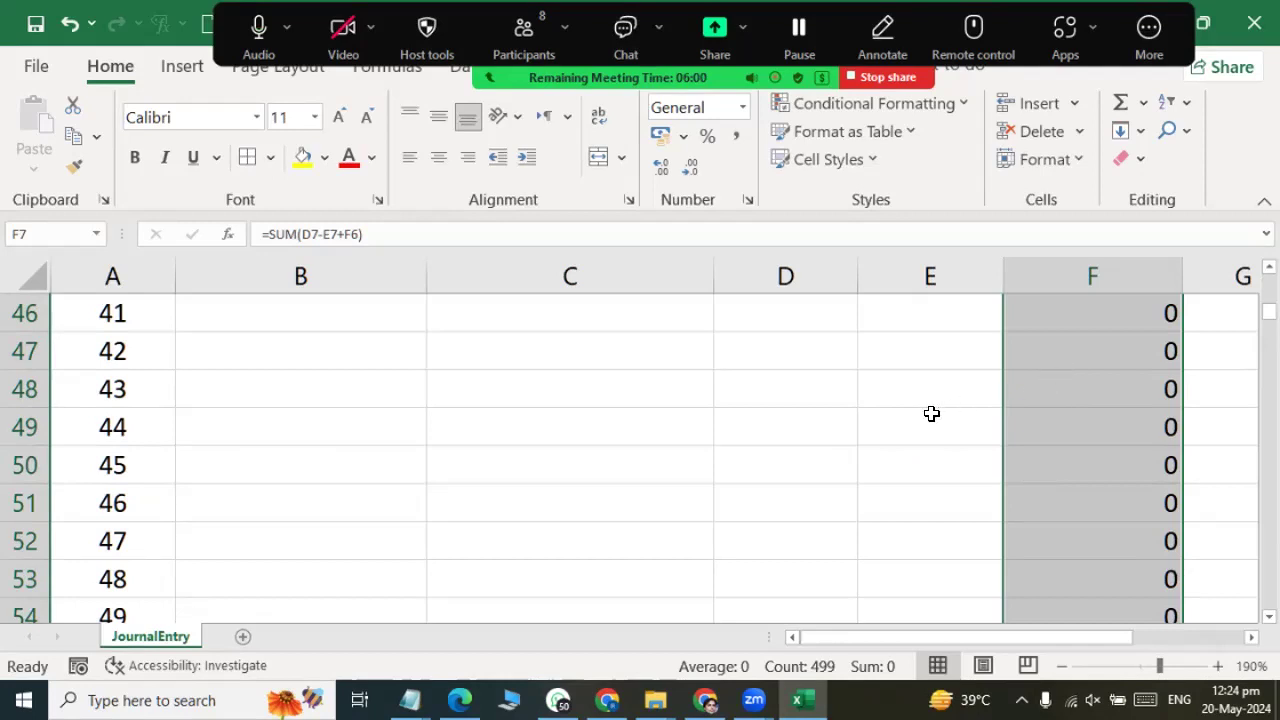
Step: Return to F7 and open its formula for editing to review its cell references
scroll(931, 413, up, 3)
scroll(931, 413, up, 1)
scroll(930, 412, up, 3)
scroll(929, 411, up, 4)
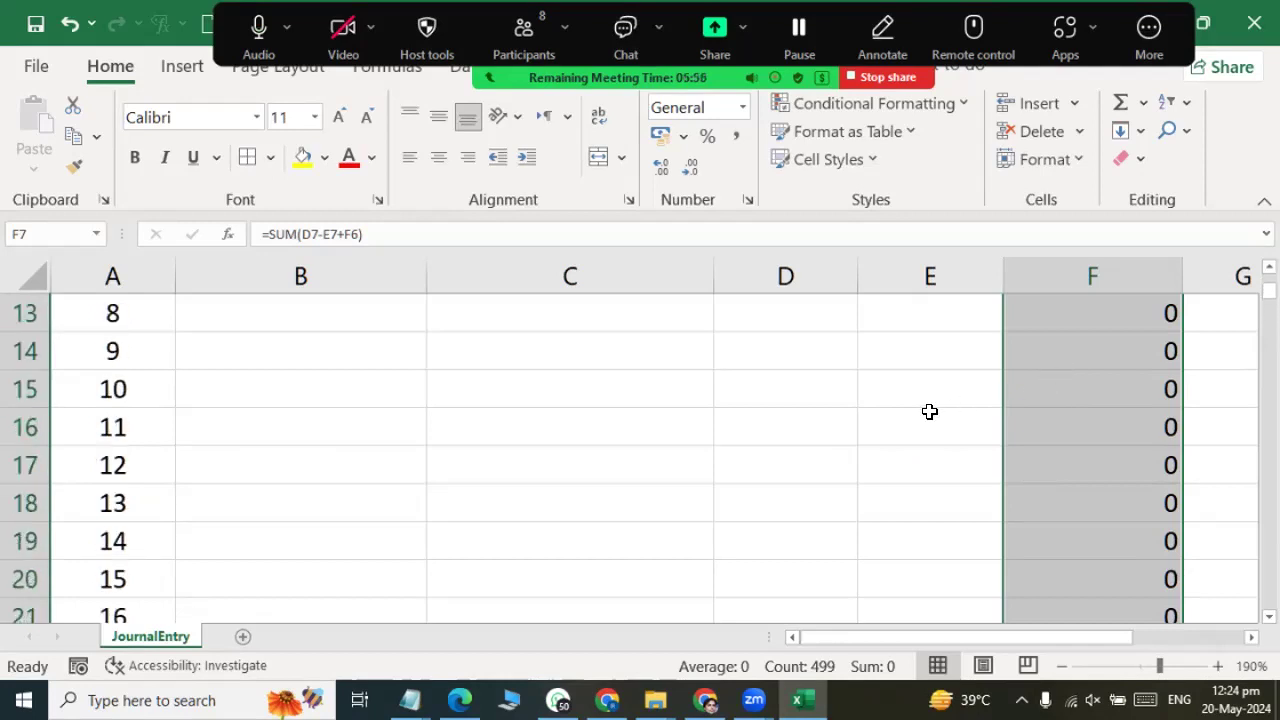
scroll(929, 411, up, 2)
scroll(929, 411, up, 2)
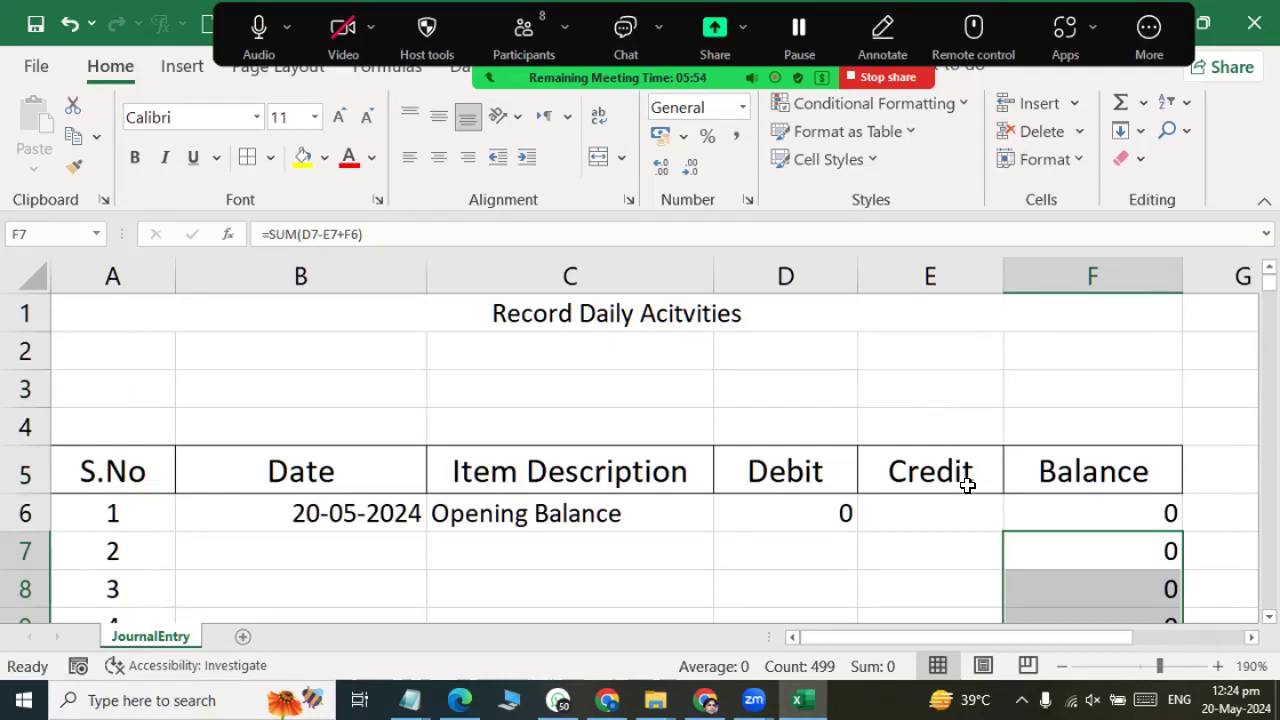
key(ctrl+shift+Up)
key(F2)
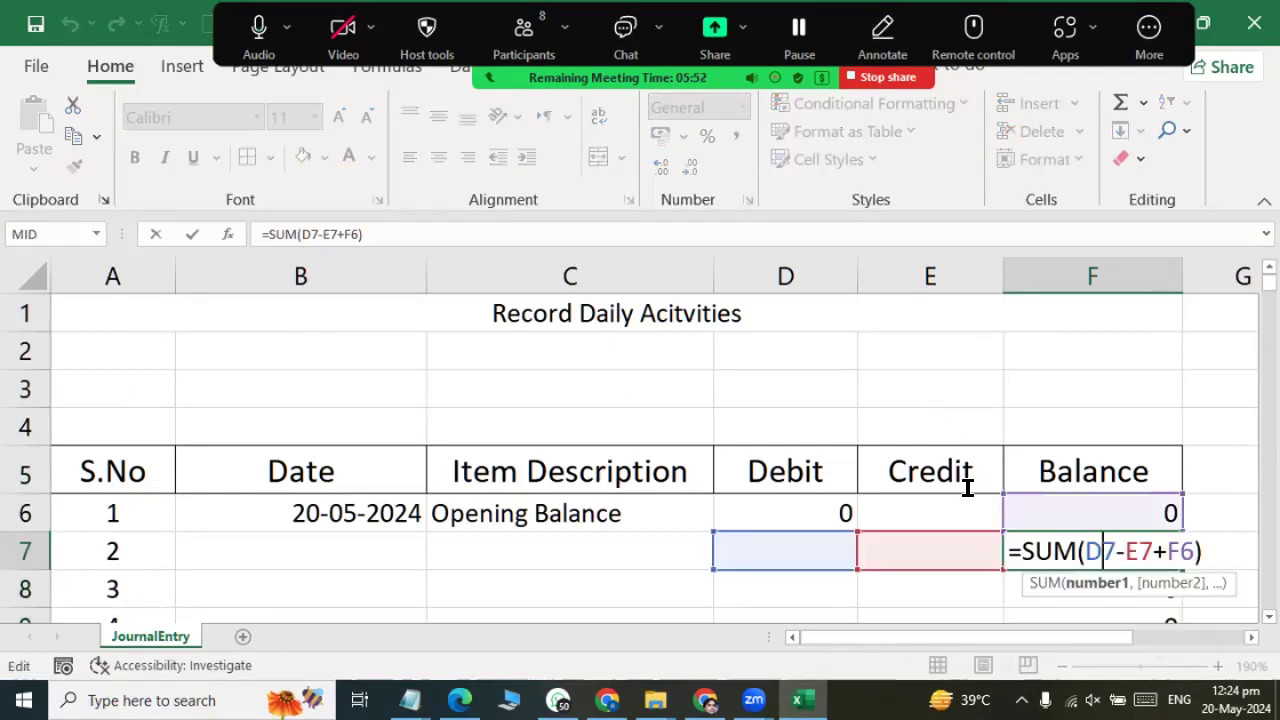
key(Escape)
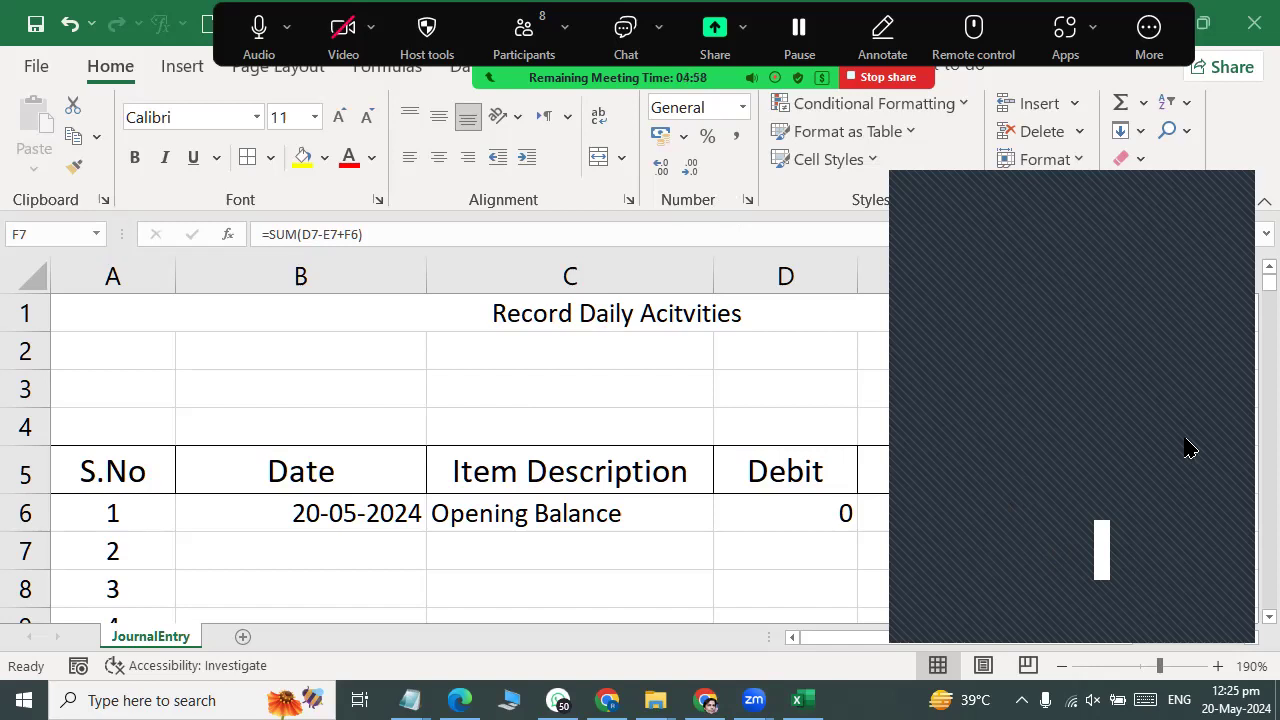
click(1228, 195)
scroll(1106, 514, down, 1)
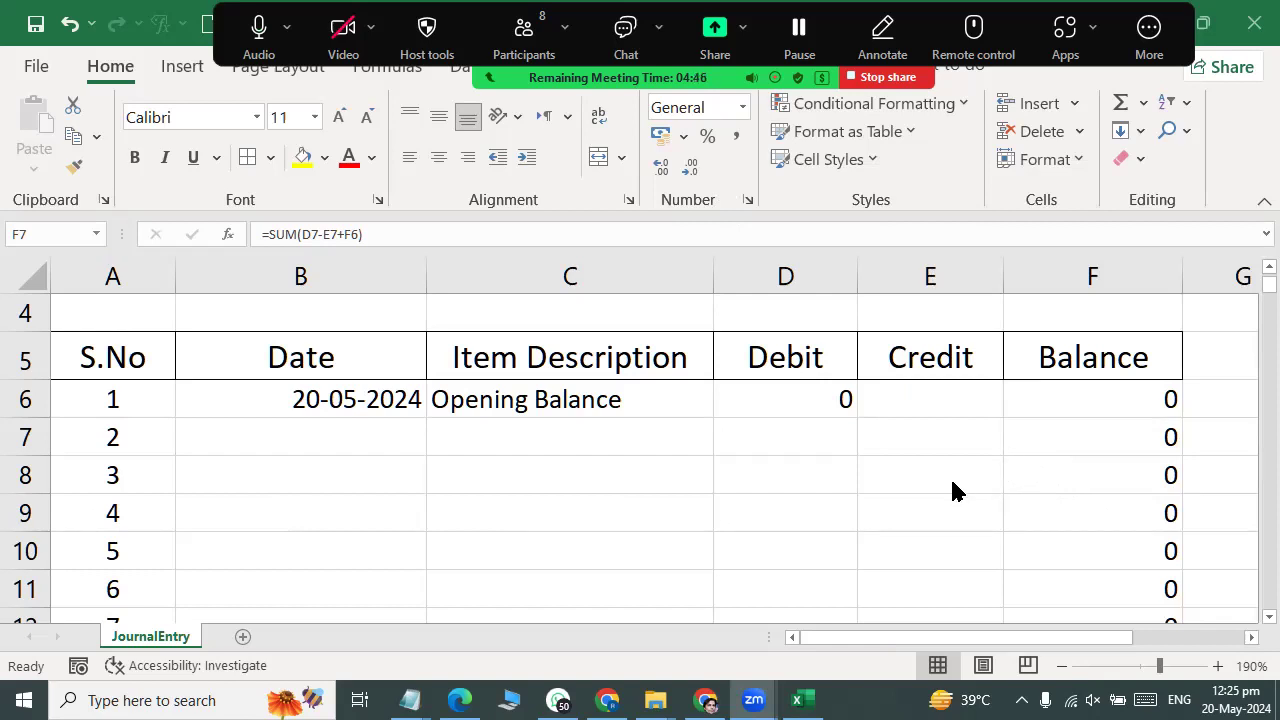
click(352, 440)
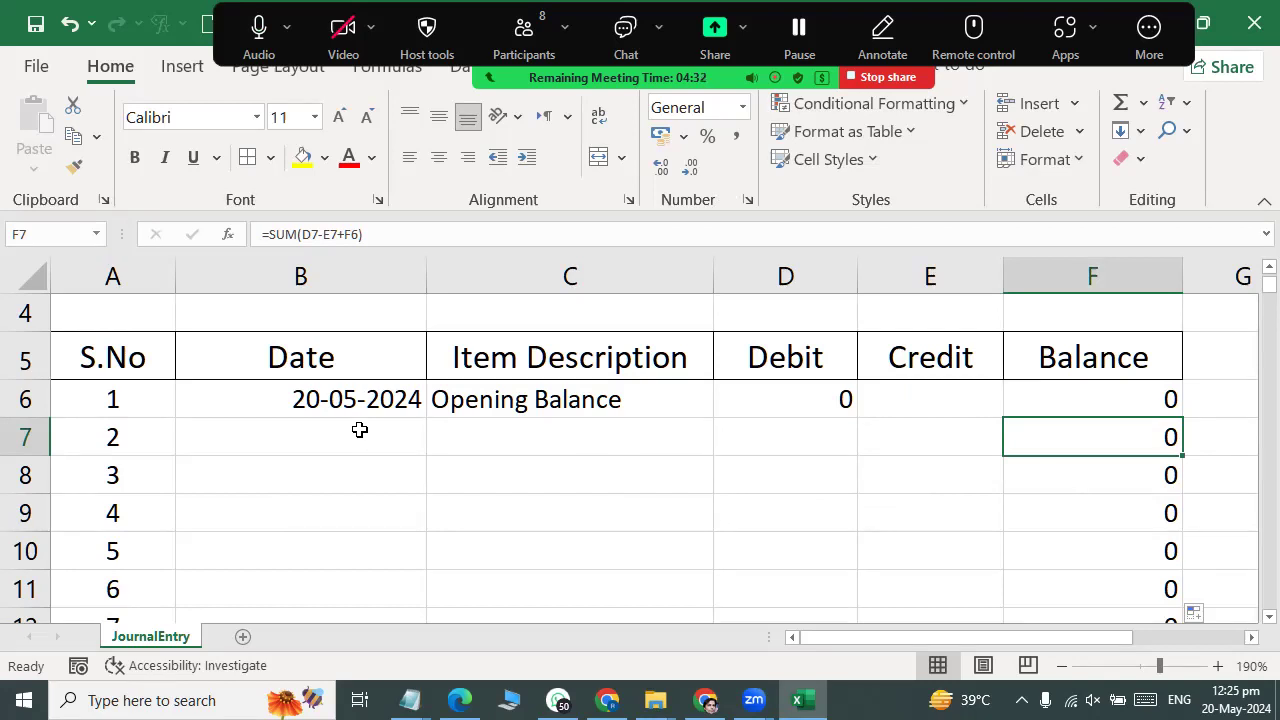
key(Left)
key(Left)
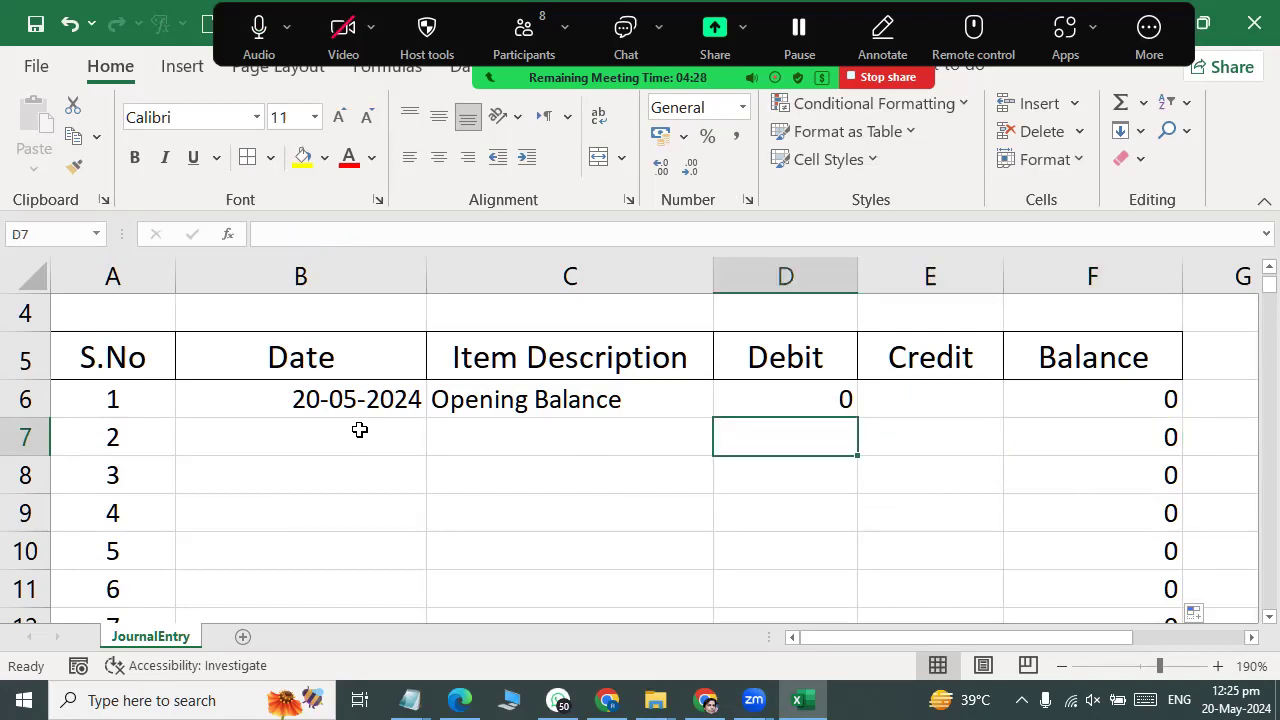
key(Left)
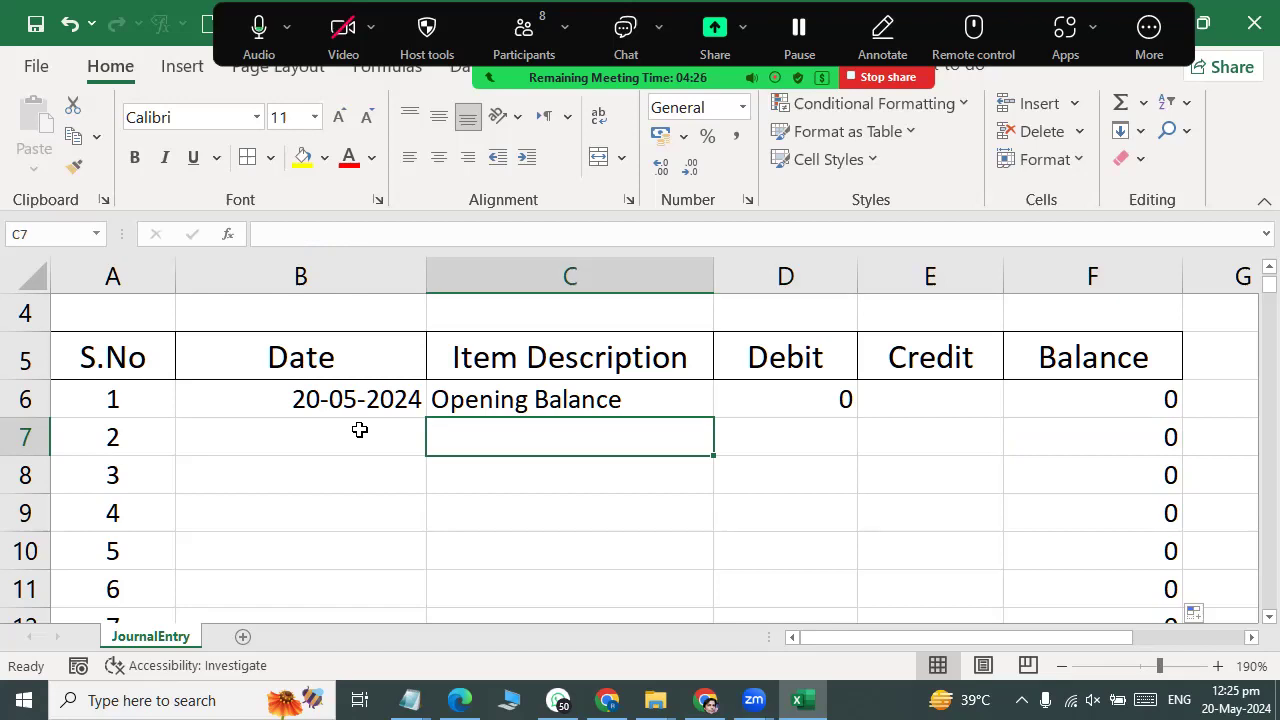
key(Left)
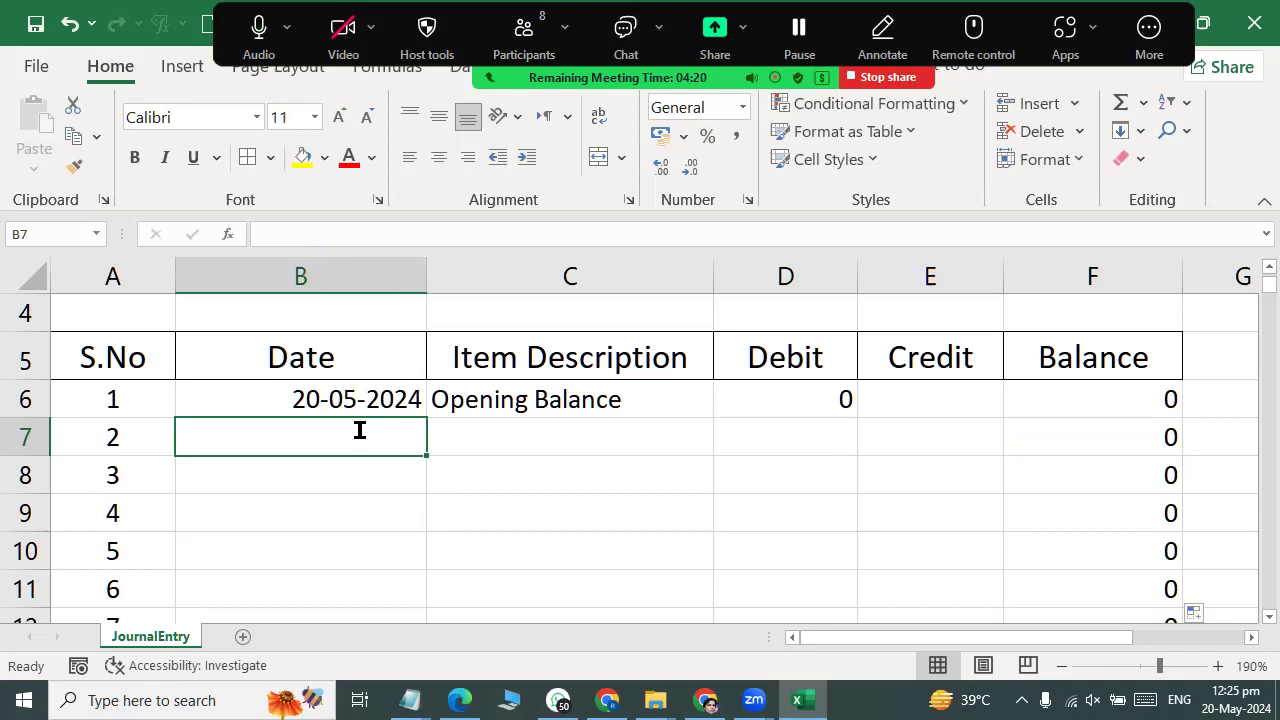
Step: Fill row 7 with date 20-05-2024, description Shampoo Sold and Debit 500
text(20-05-2024)
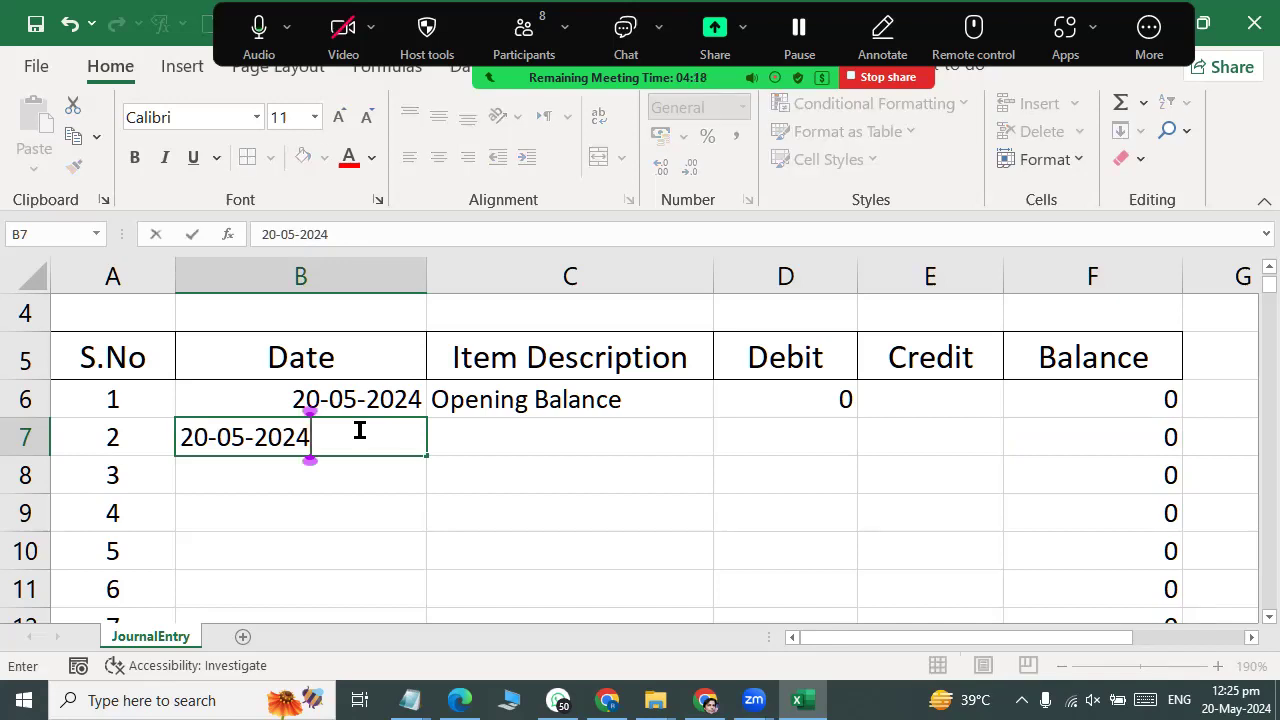
key(Tab)
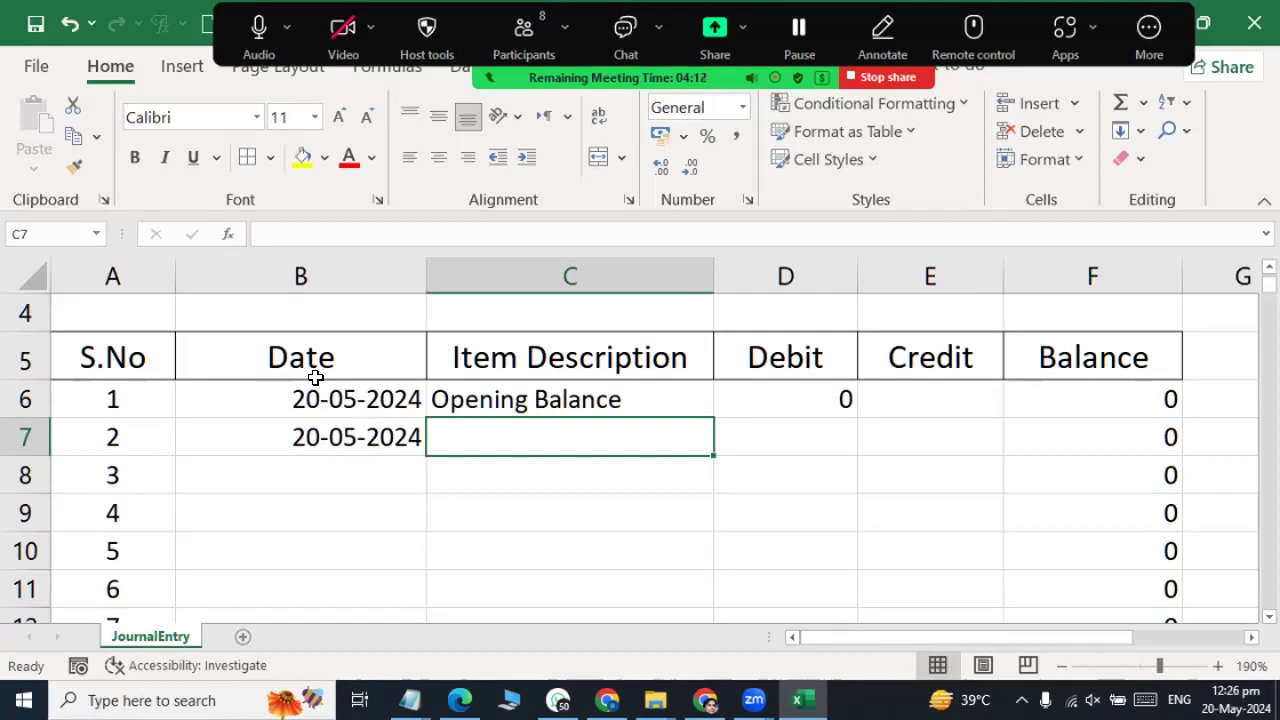
text(Sham)
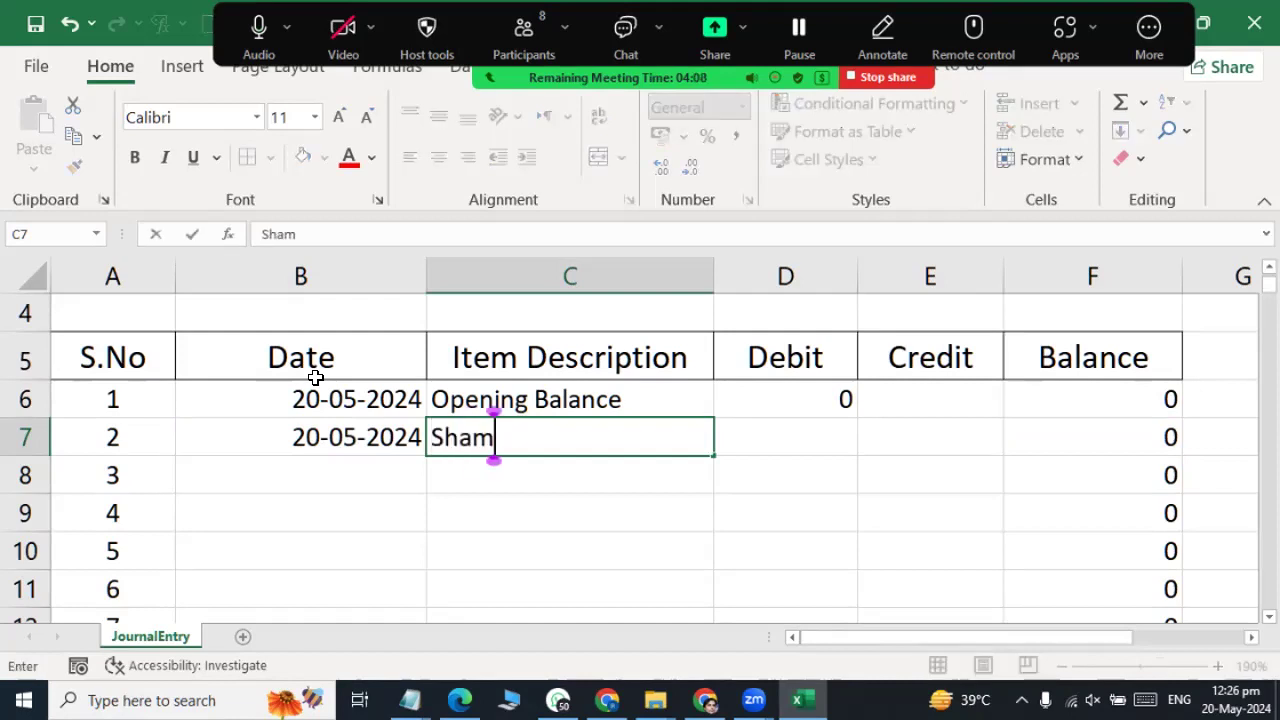
text(poo)
text( So)
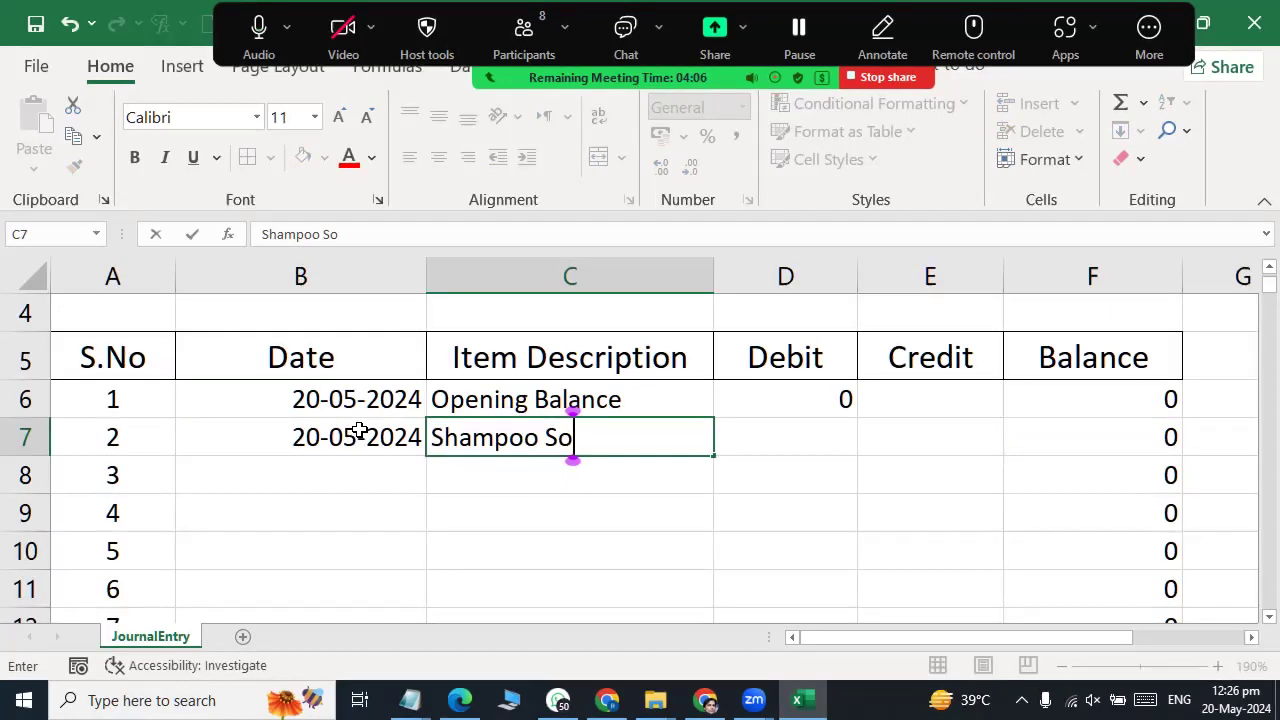
text(ld)
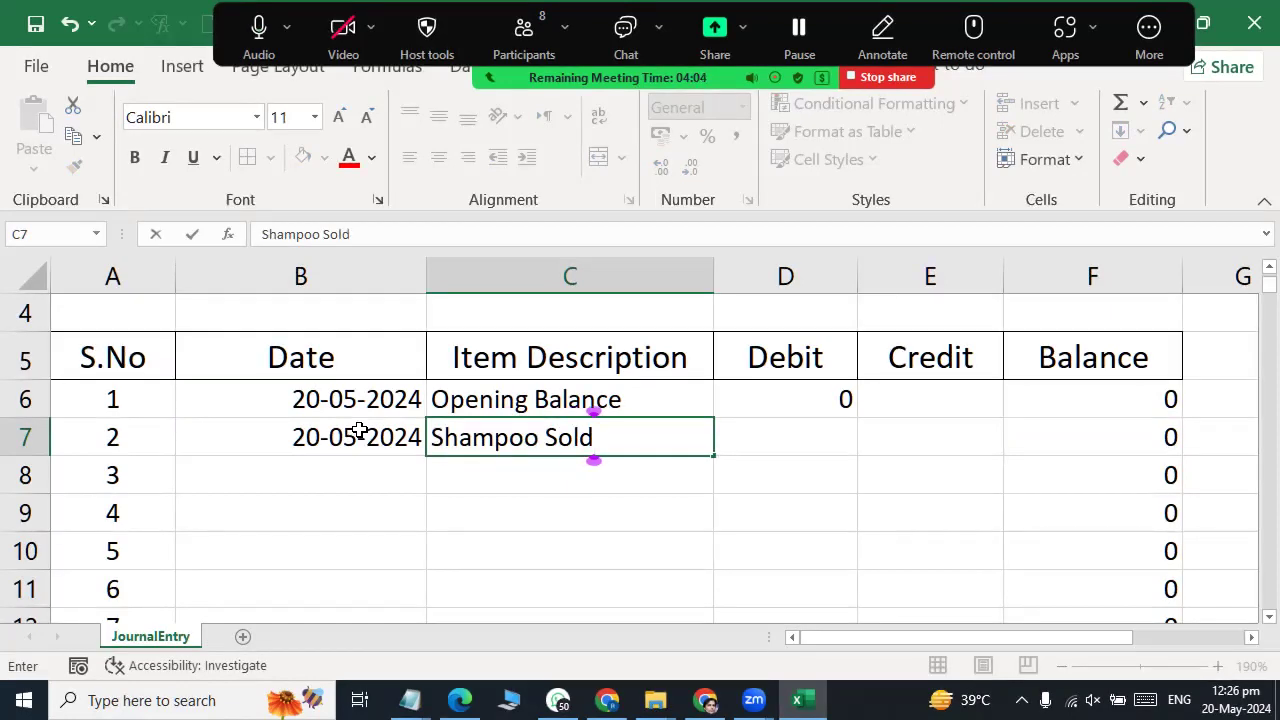
key(Tab)
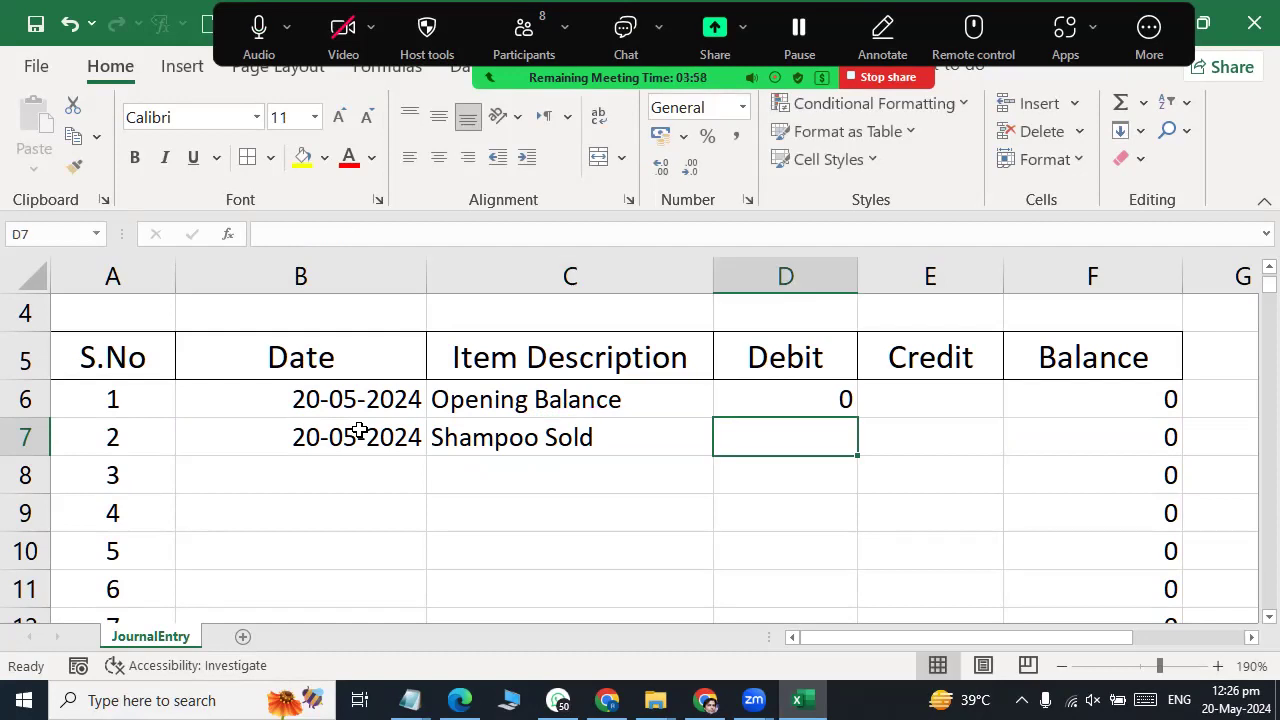
text(500)
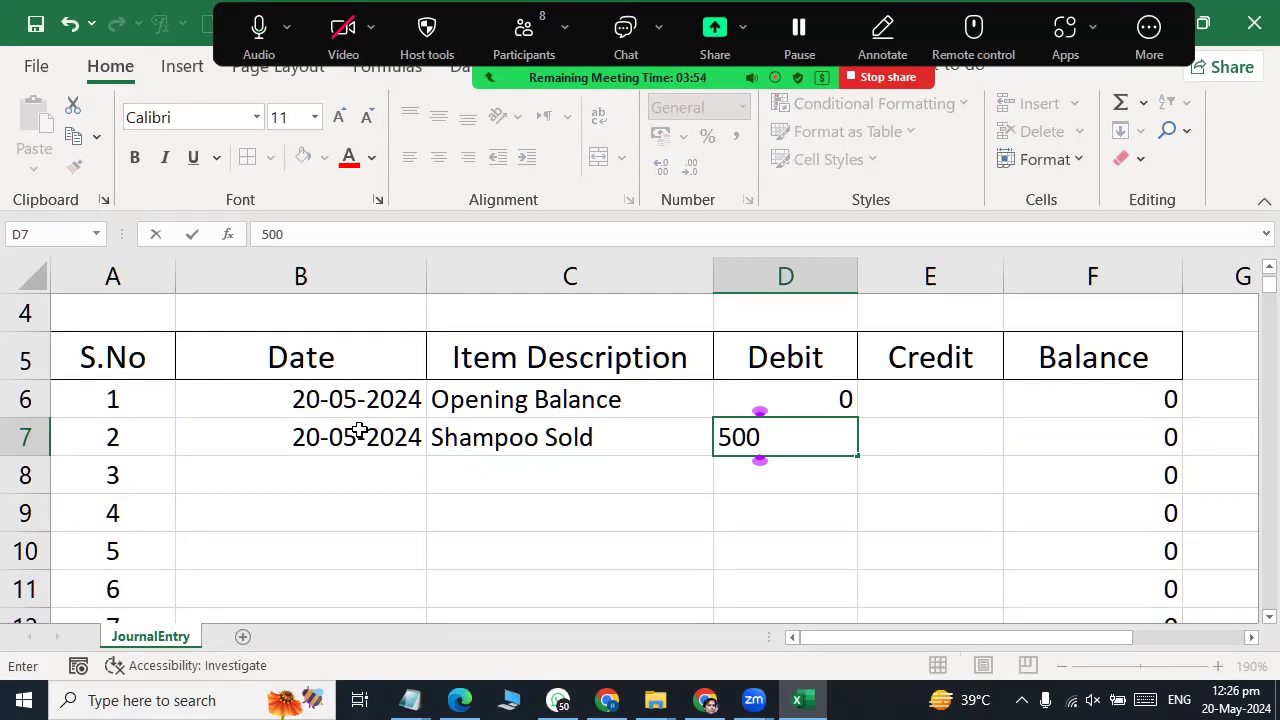
key(Return)
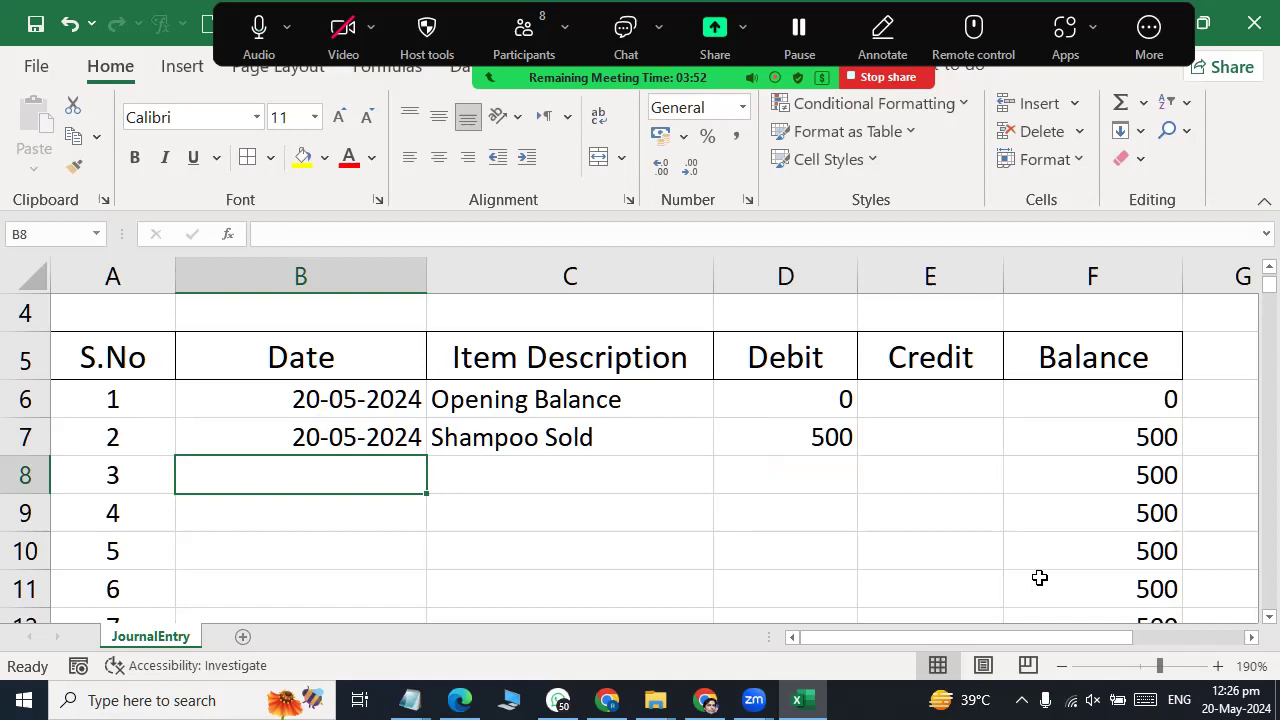
Step: Record row 8 with today's date, Faiza Beauty Cream and a Debit of 300
click(1106, 437)
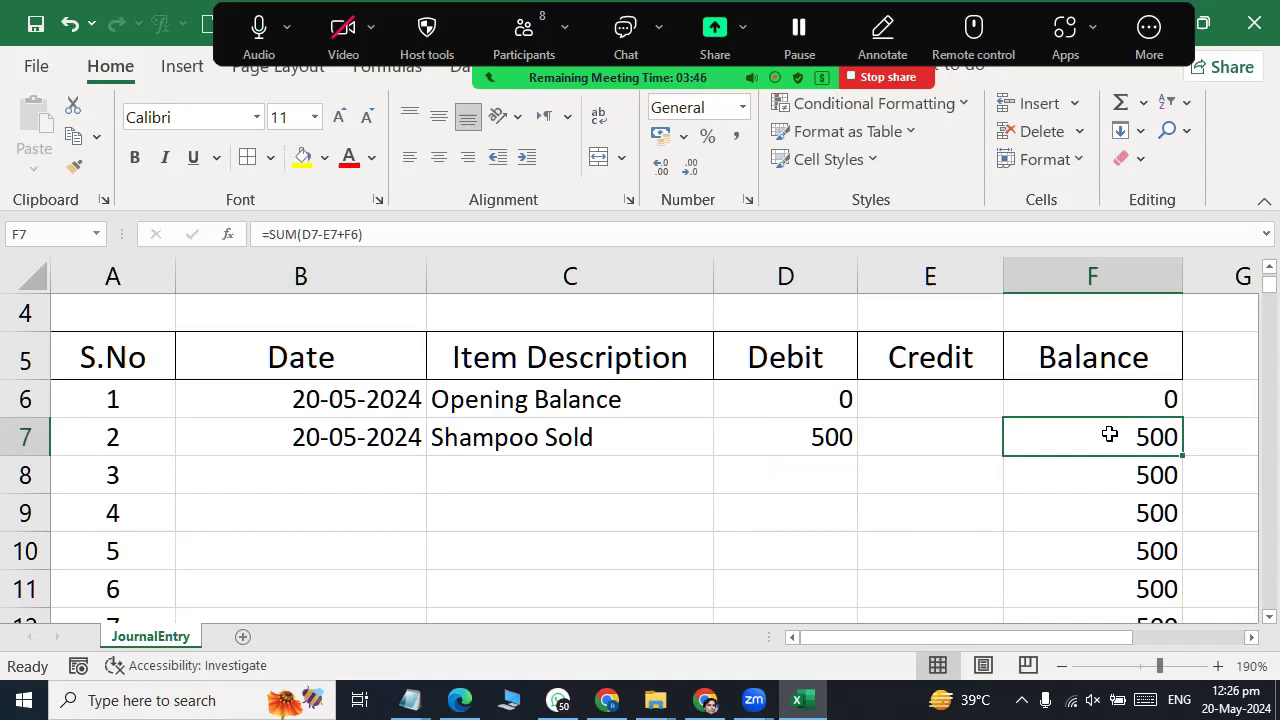
key(Down)
key(Left)
key(Left)
key(Left)
key(Left)
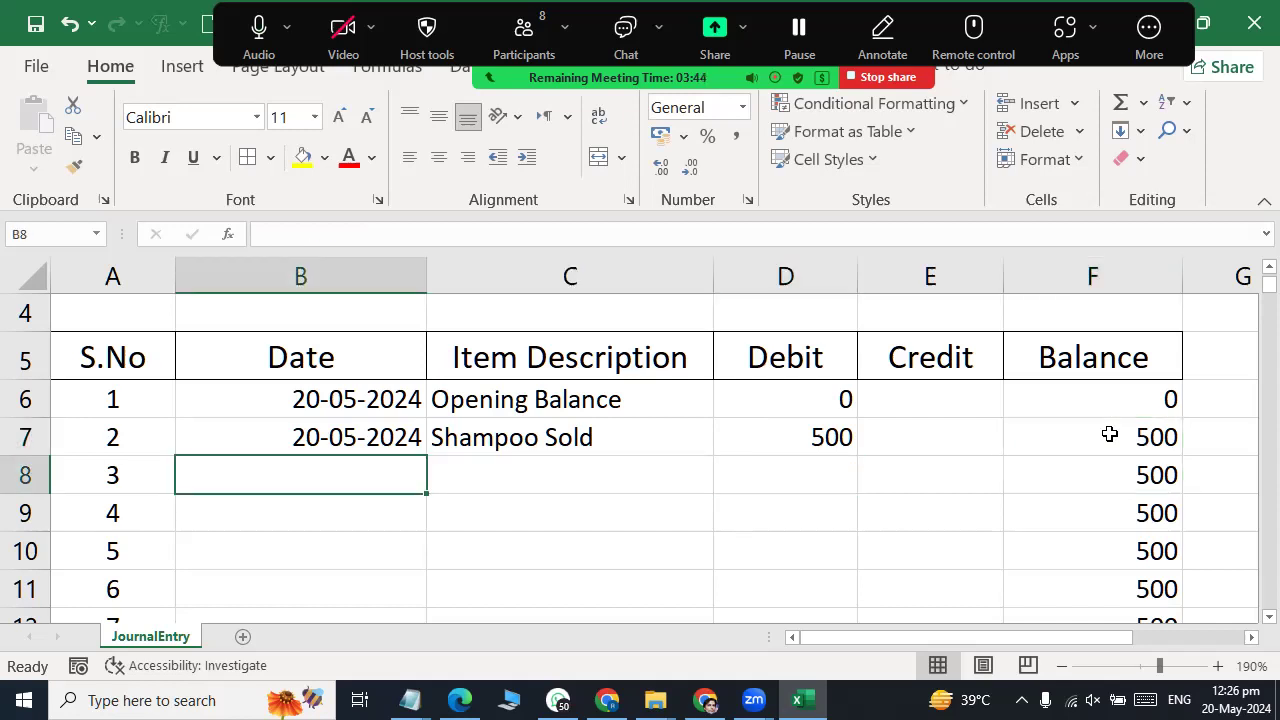
key(ctrl+semicolon)
key(Tab)
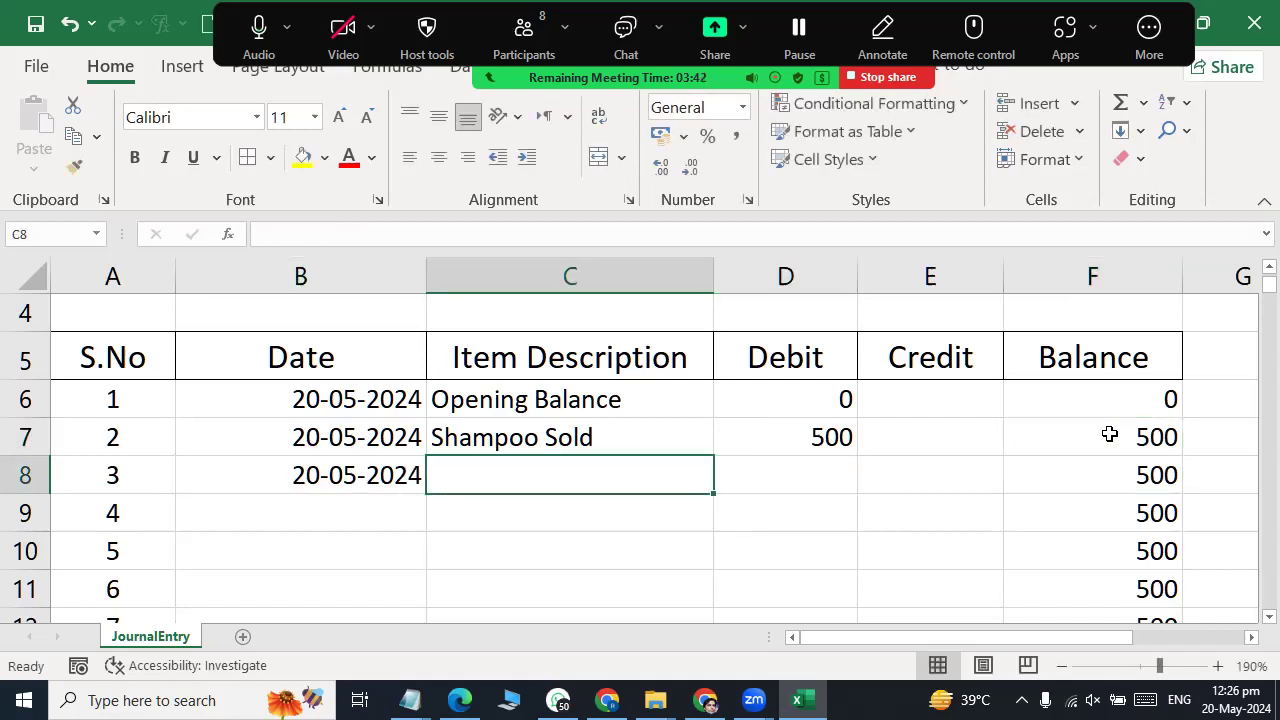
text(Faiza Beauty Cream)
key(Tab)
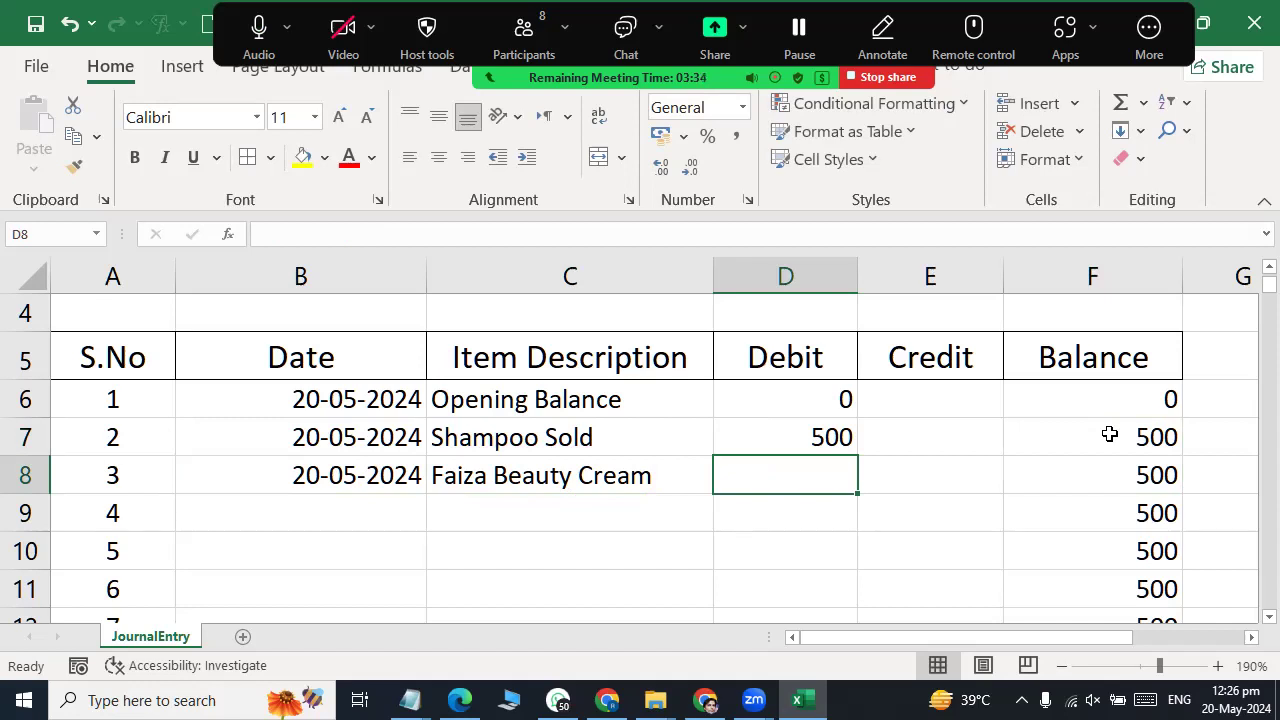
text(300)
key(Return)
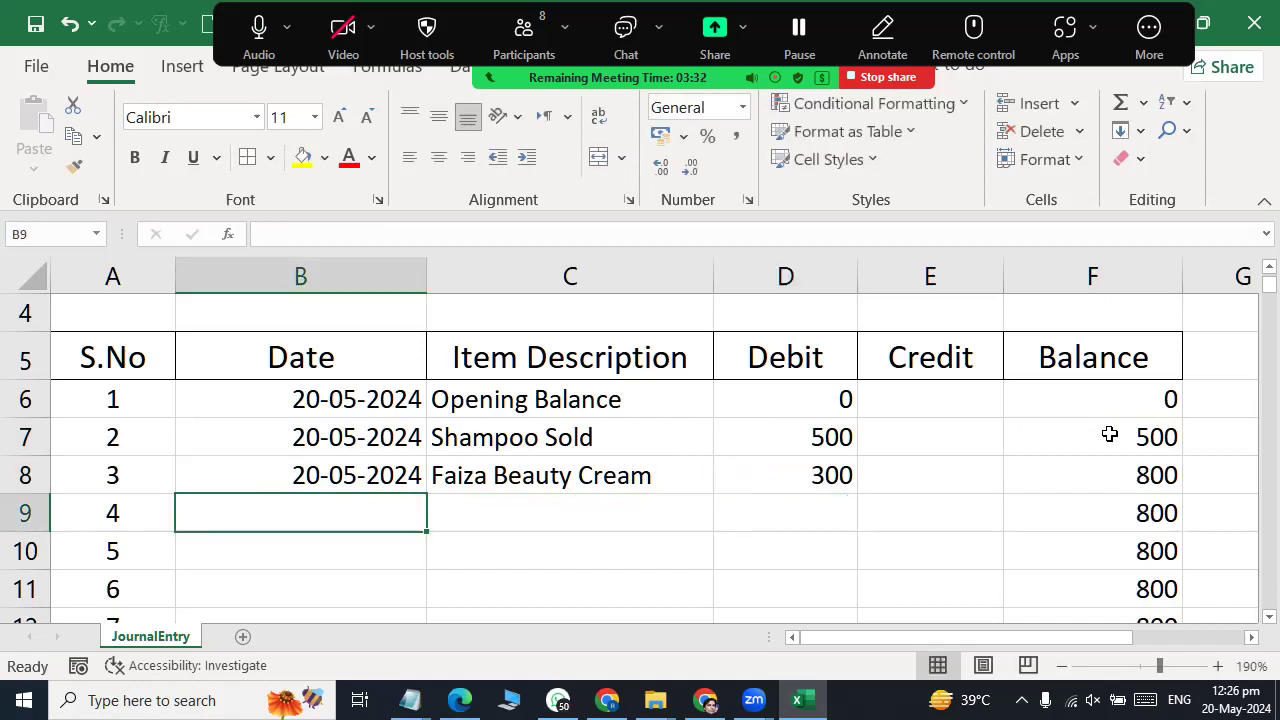
Step: Record row 9 with today's date, Fair and Lovely Cream and a Debit of 450
key(ctrl+semicolon)
key(Tab)
text(Fair and Lovely Cream)
key(Tab)
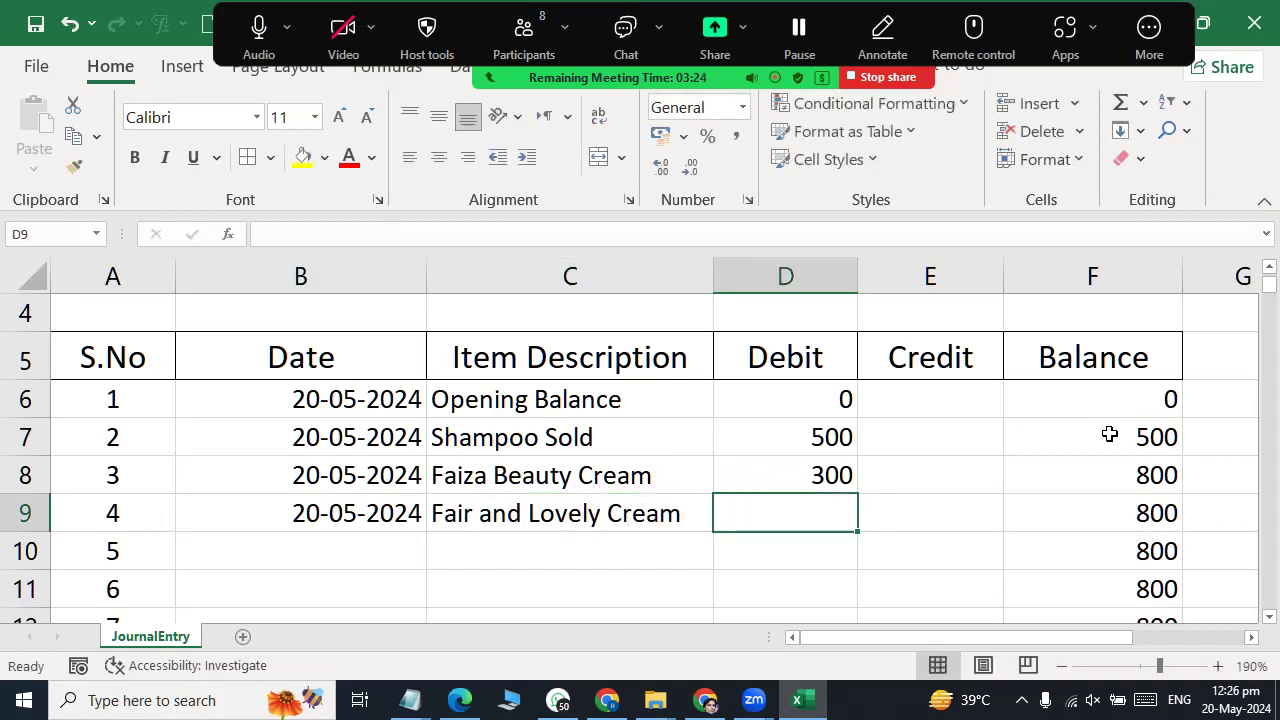
text(450)
key(Return)
Step: Record row 10 with today's date, Wheat Bag 10 KG and a Debit of 1100
key(ctrl+semicolon)
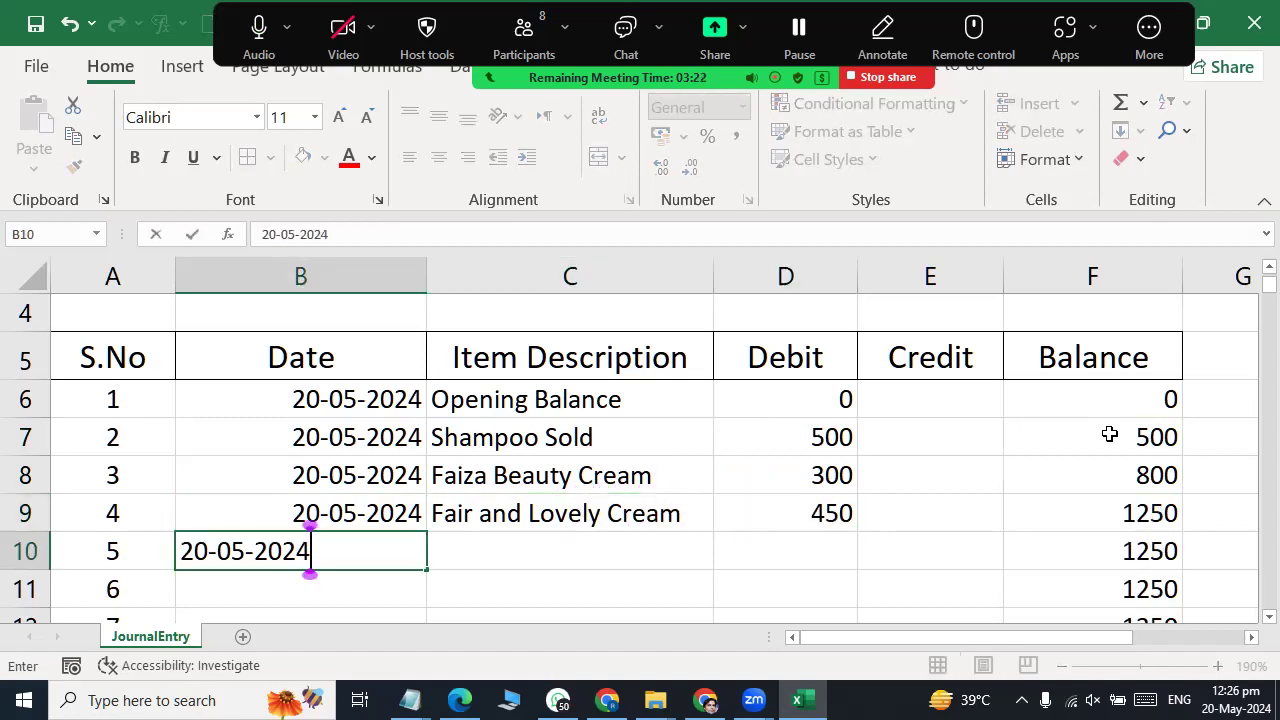
key(Tab)
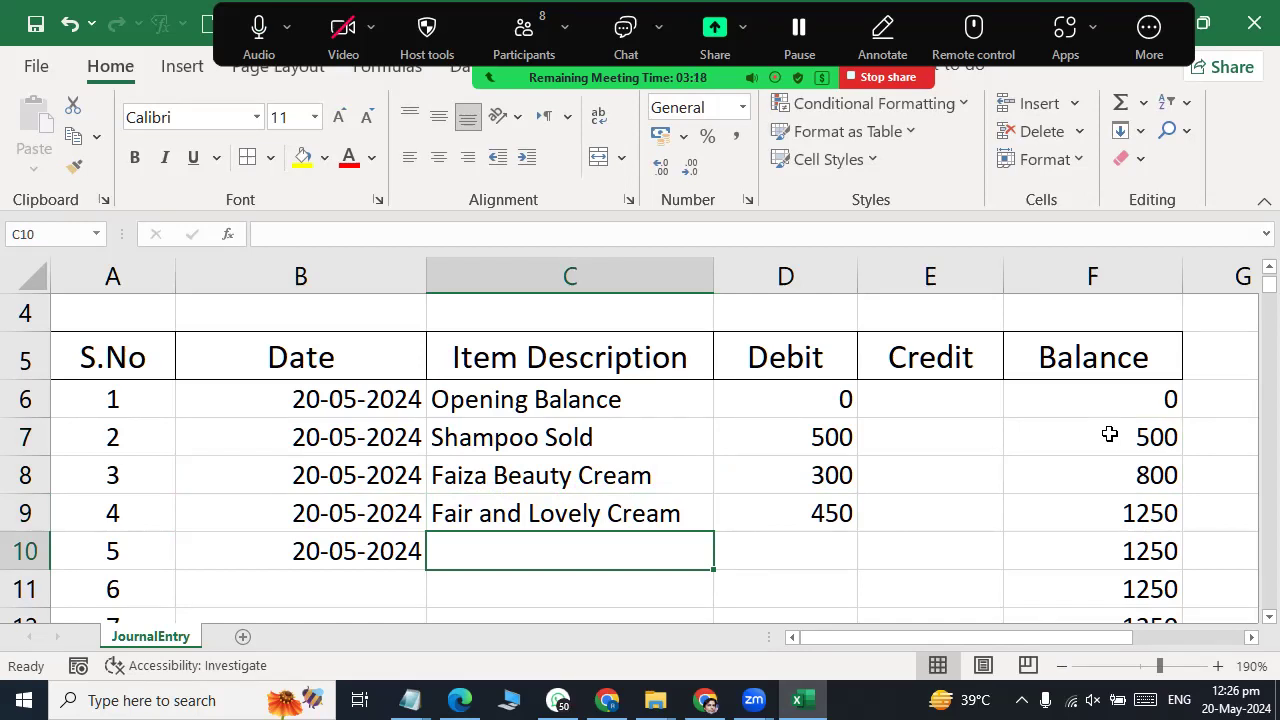
text(Wheat Bag 10 KG)
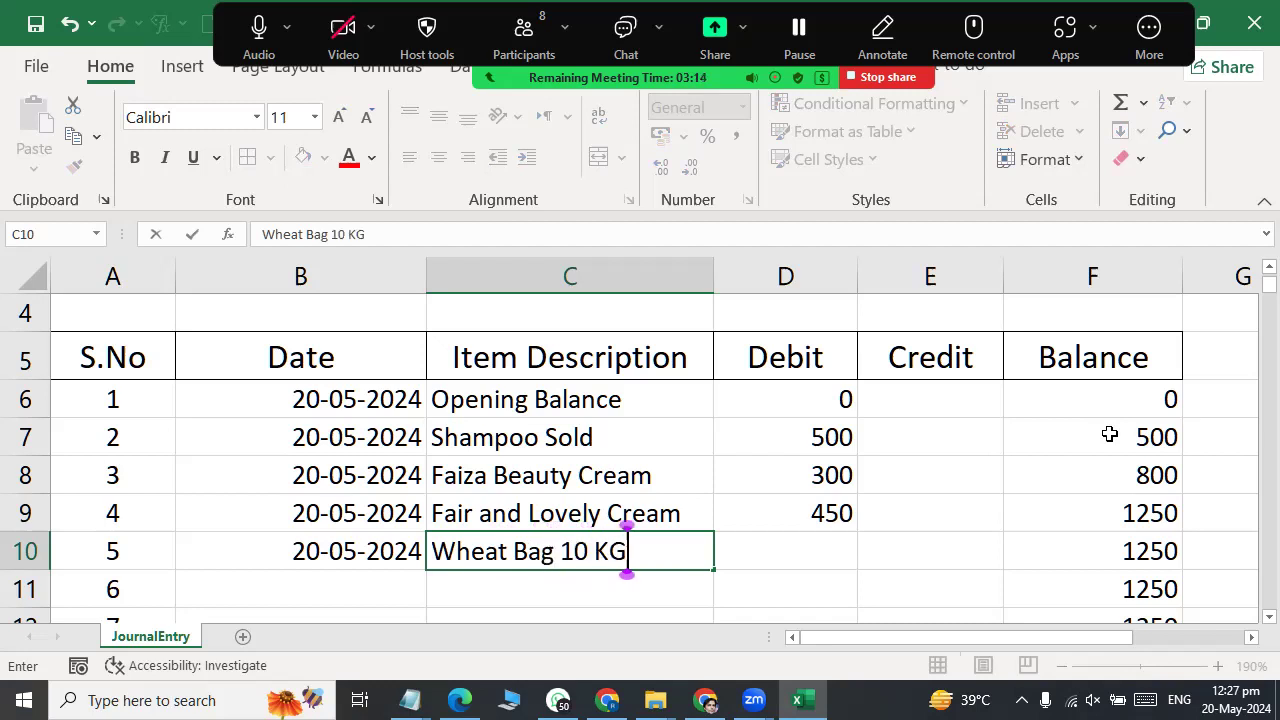
key(Tab)
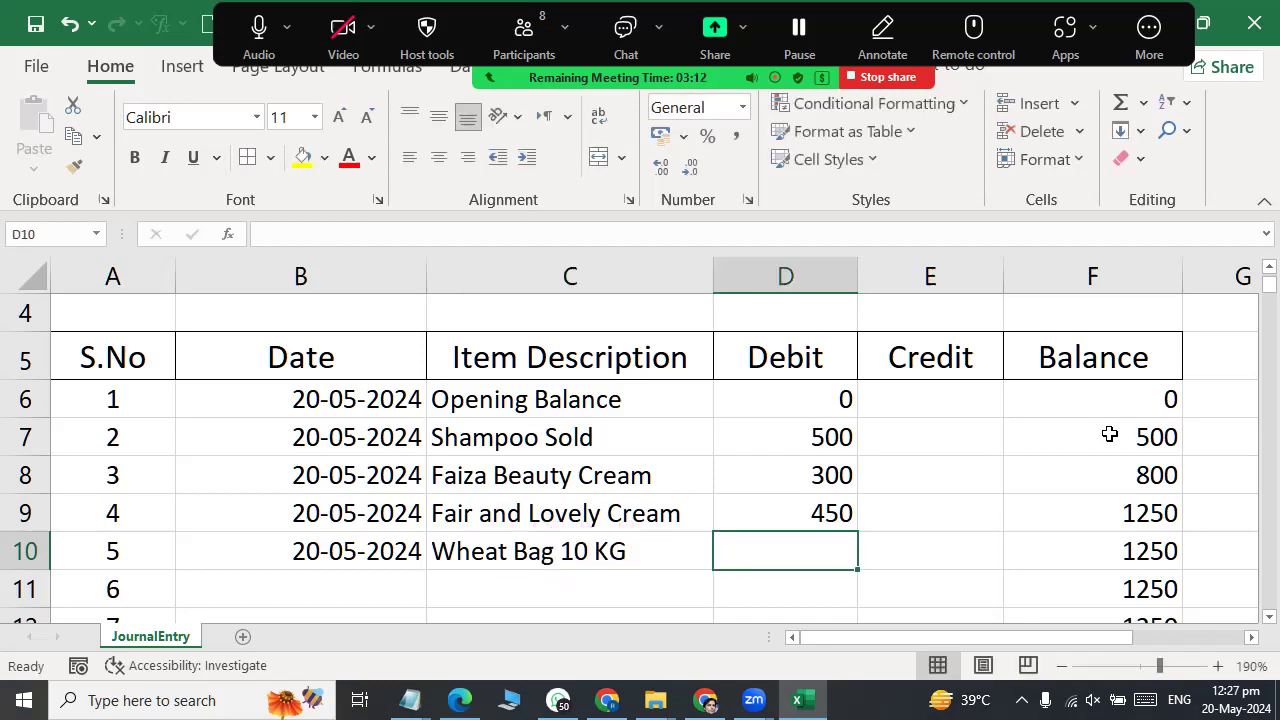
text(1100)
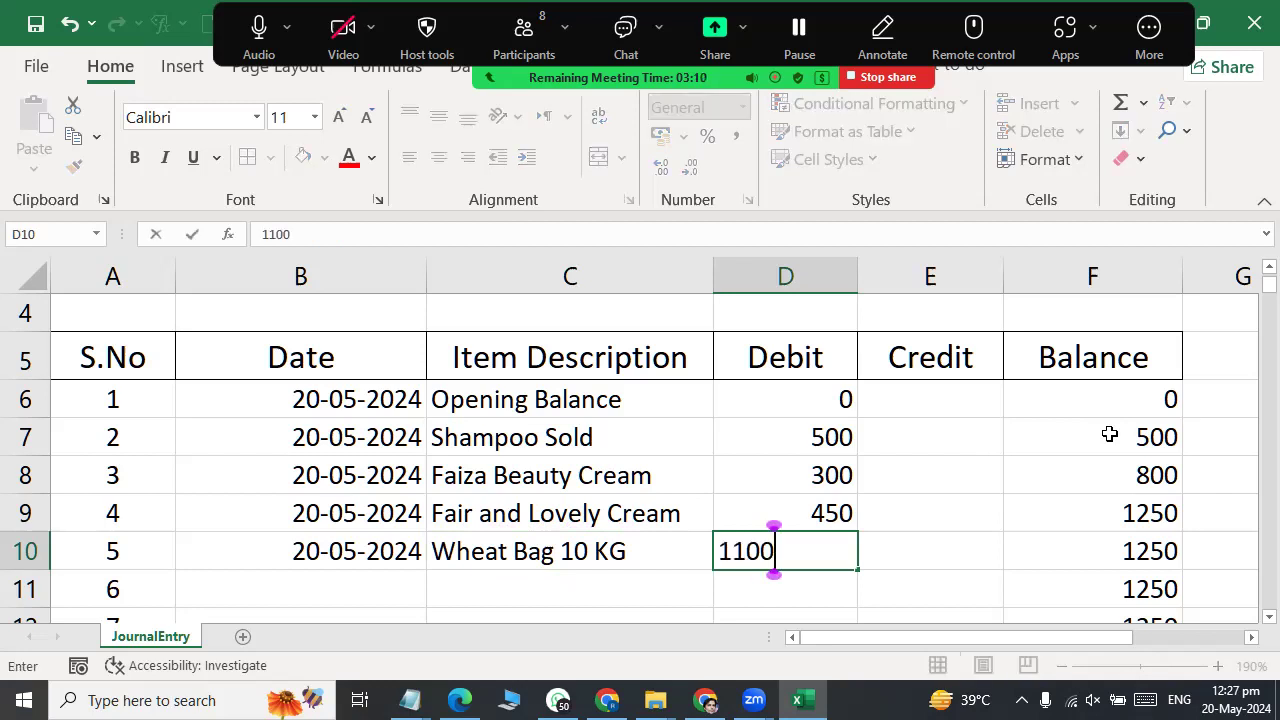
key(Return)
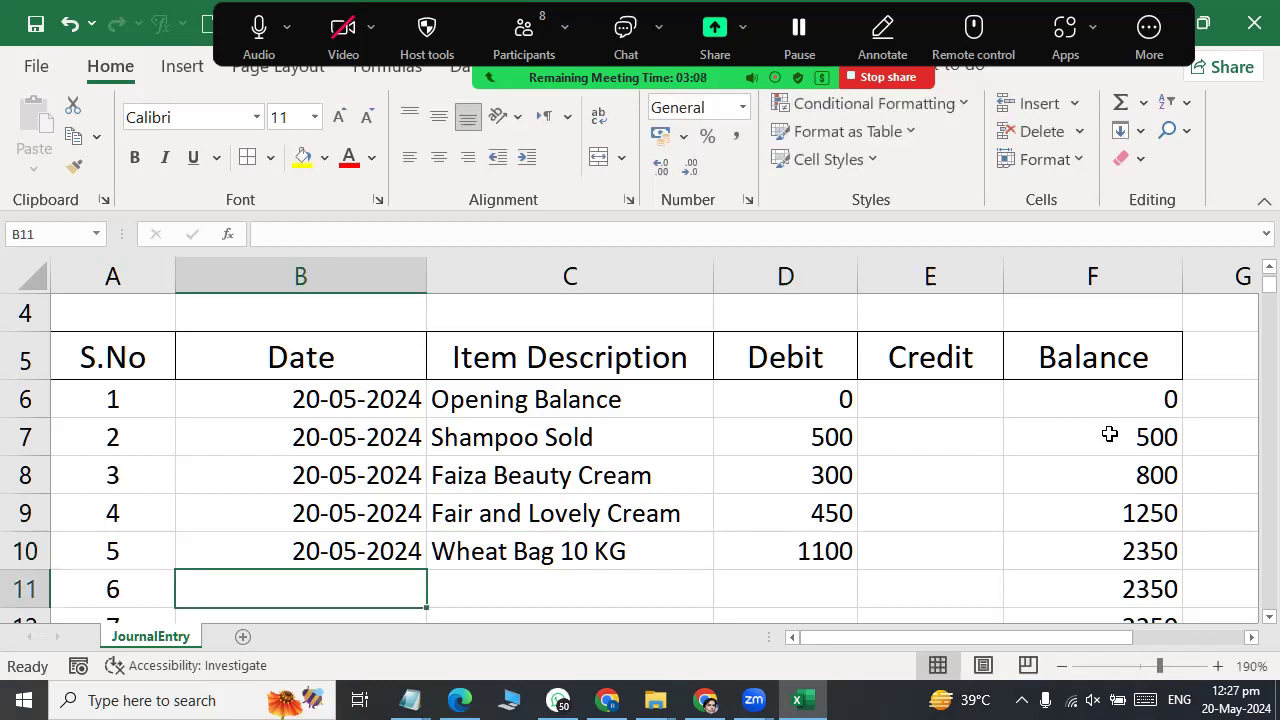
Step: Add row 11 with today's date (20-05-2024), Shugar Bag 05 KG and a Debit of 800
key(ctrl+semicolon)
key(Tab)
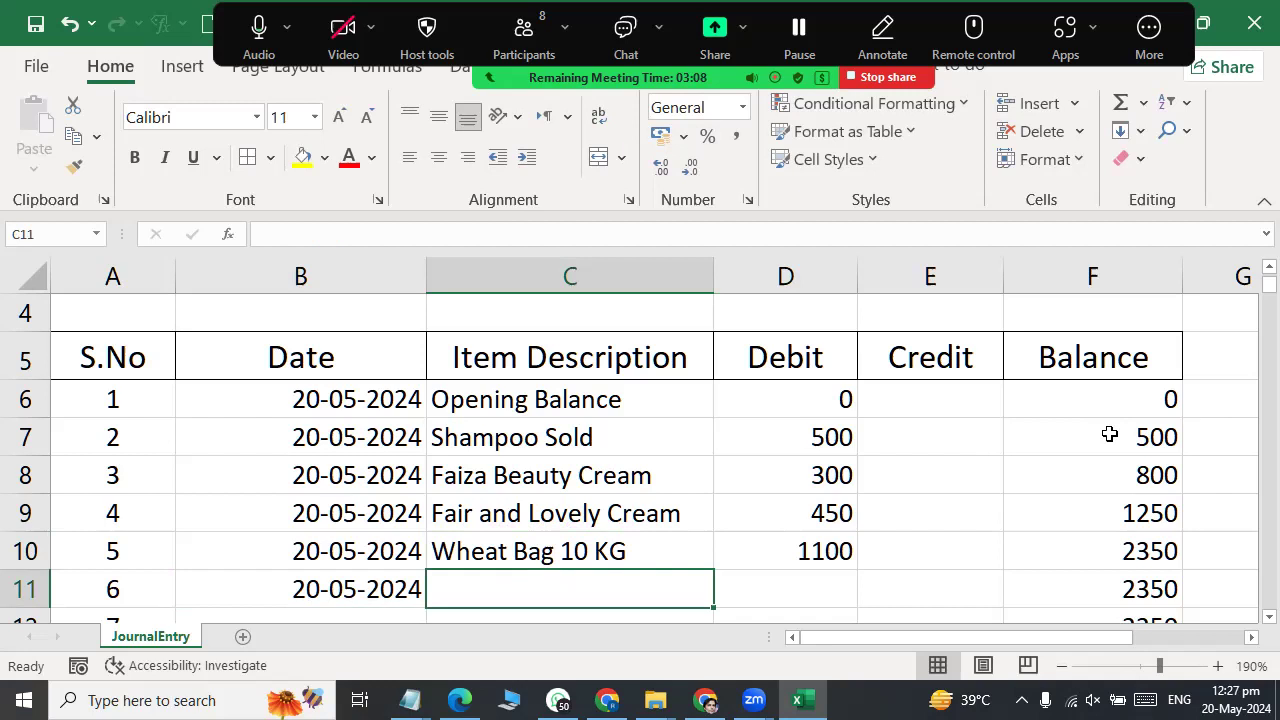
text(Shugar Bag 0)
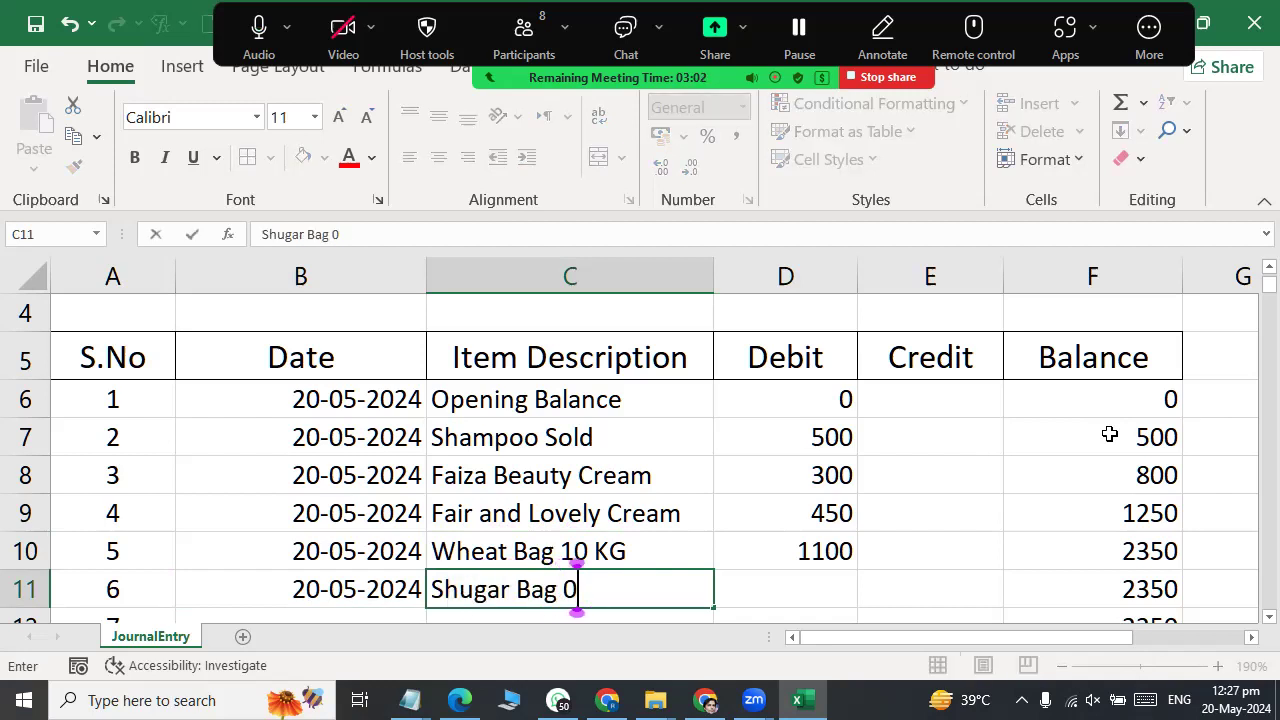
text(5 KG)
key(Tab)
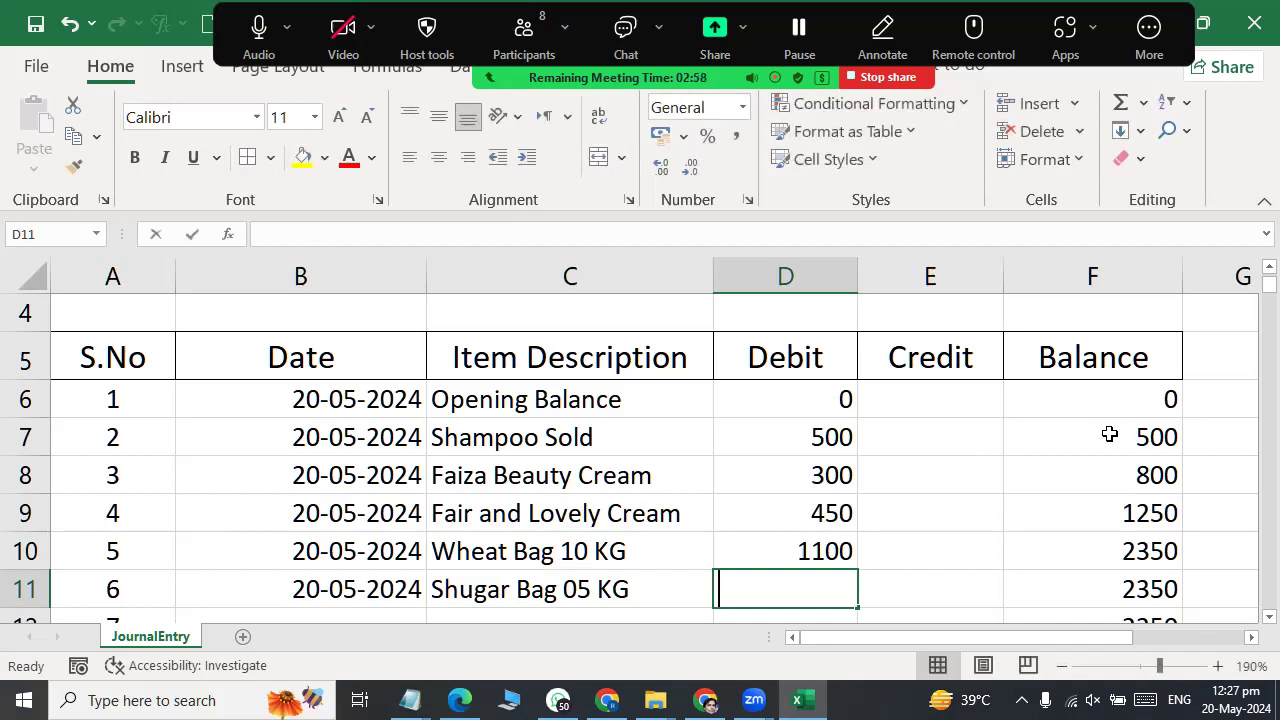
text(800)
key(Return)
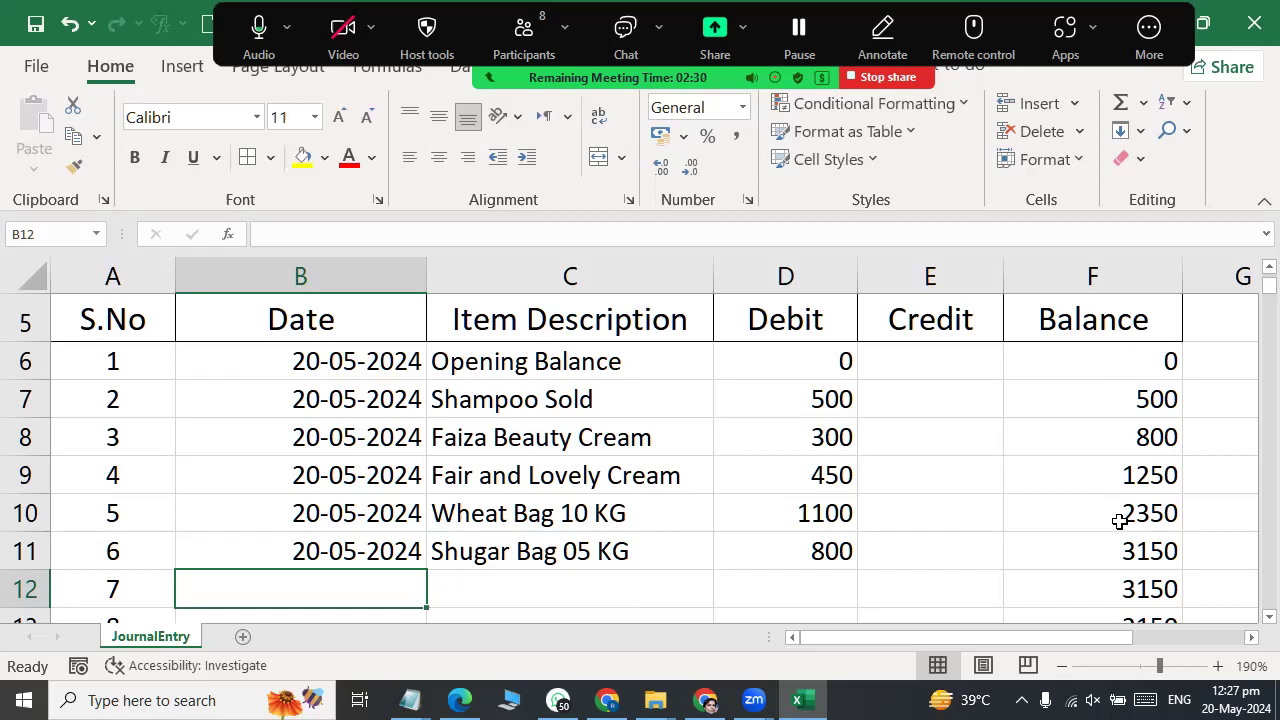
click(1124, 583)
scroll(1124, 583, down, 1)
scroll(1124, 583, down, 1)
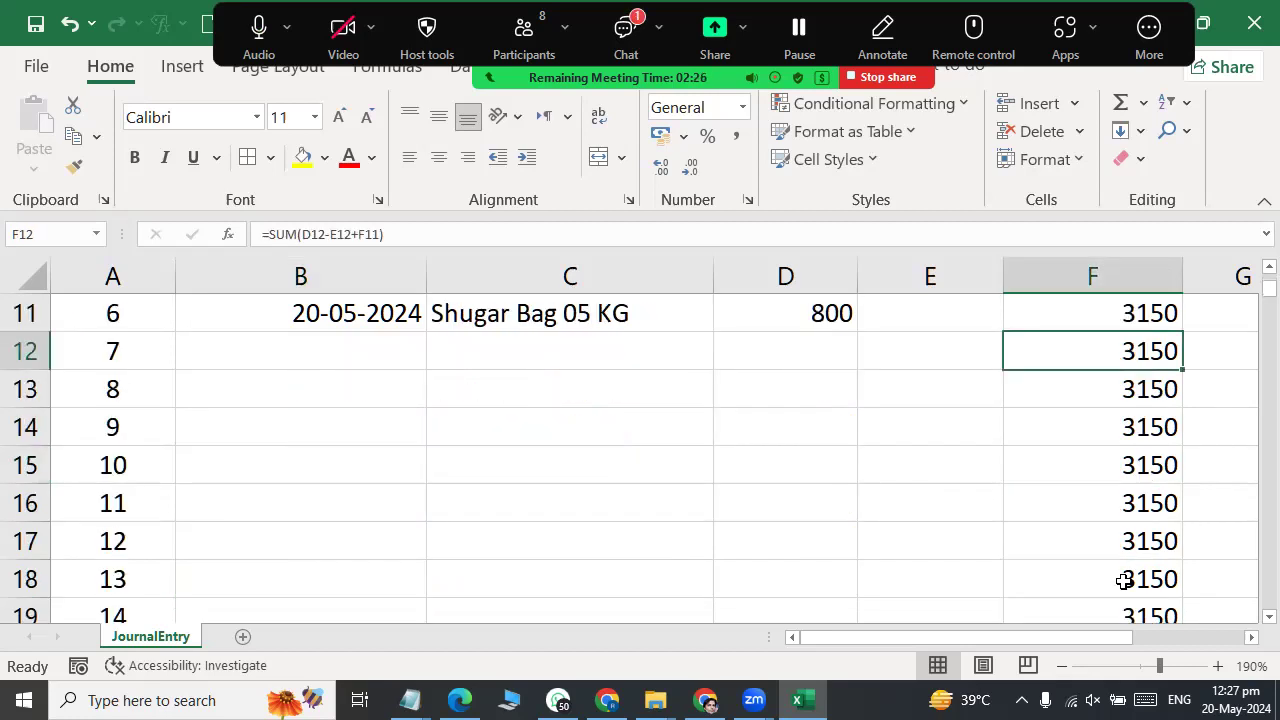
scroll(1124, 583, down, 1)
scroll(1112, 588, down, 1)
scroll(1112, 588, down, 2)
scroll(1112, 588, down, 2)
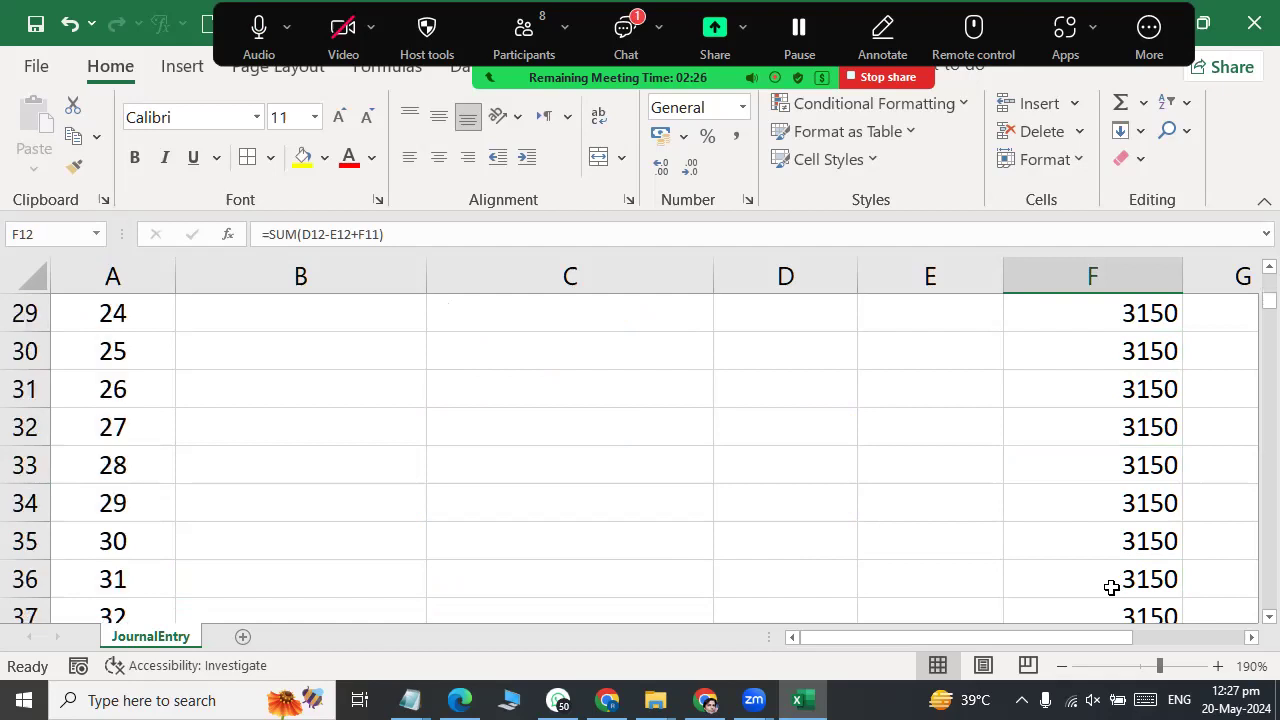
scroll(1107, 585, down, 1)
scroll(1107, 585, up, 1)
scroll(1106, 582, up, 3)
scroll(1106, 582, up, 4)
scroll(1103, 580, up, 1)
scroll(1103, 580, down, 1)
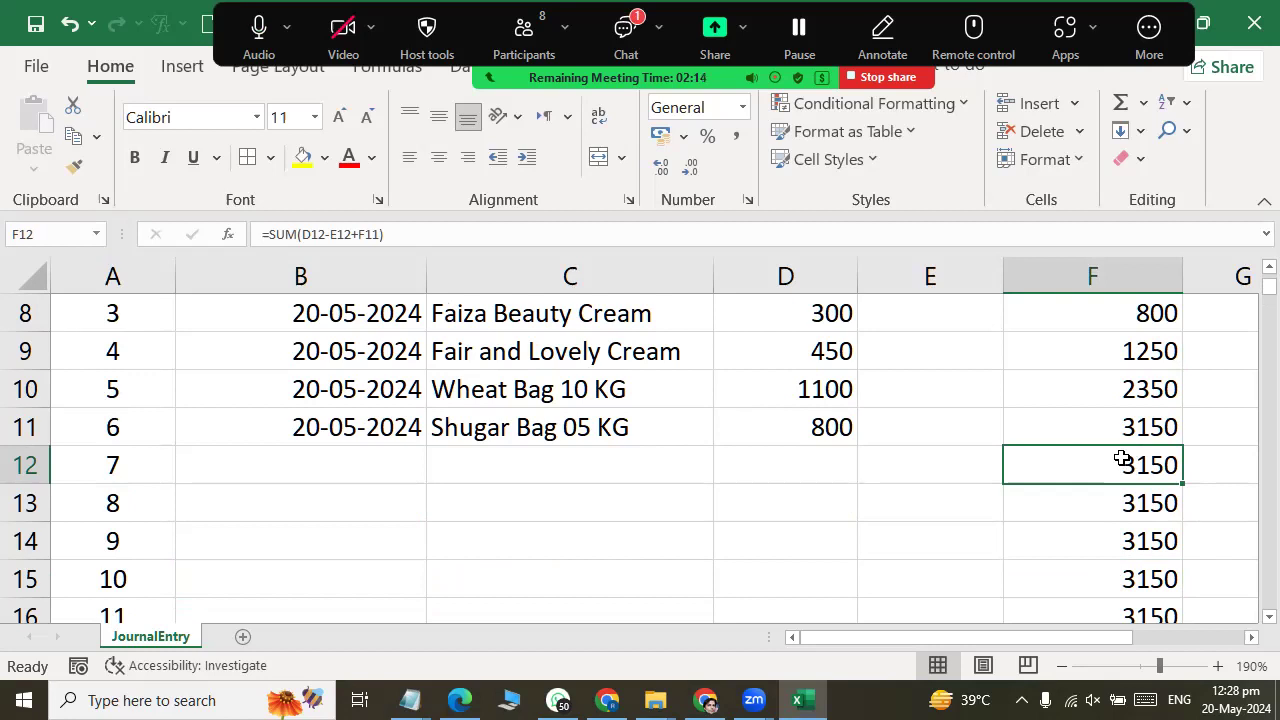
click(782, 465)
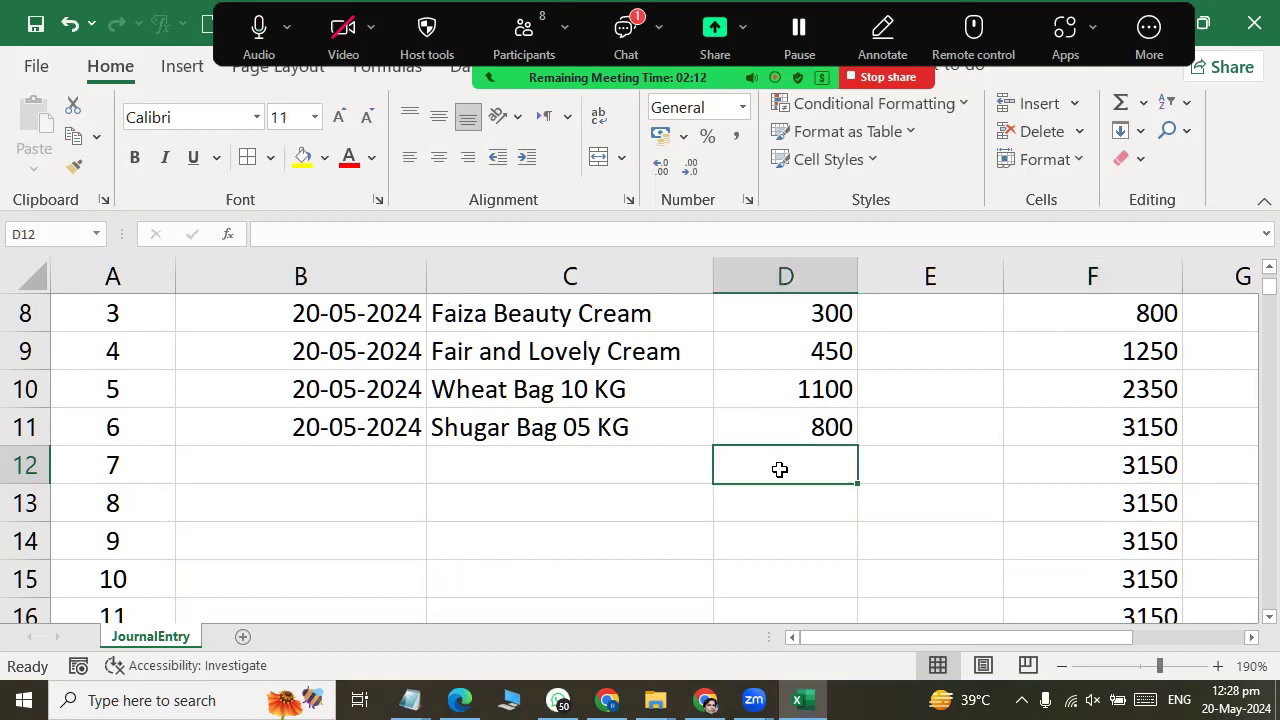
click(901, 475)
click(595, 471)
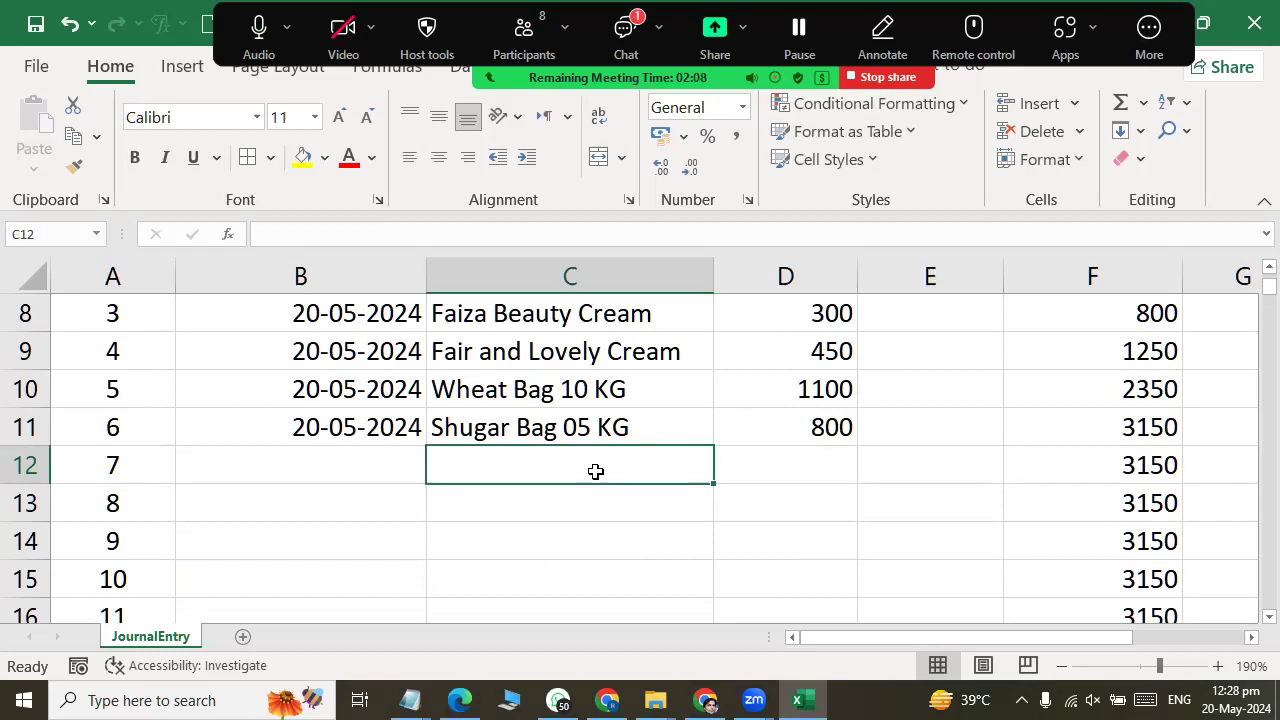
click(396, 464)
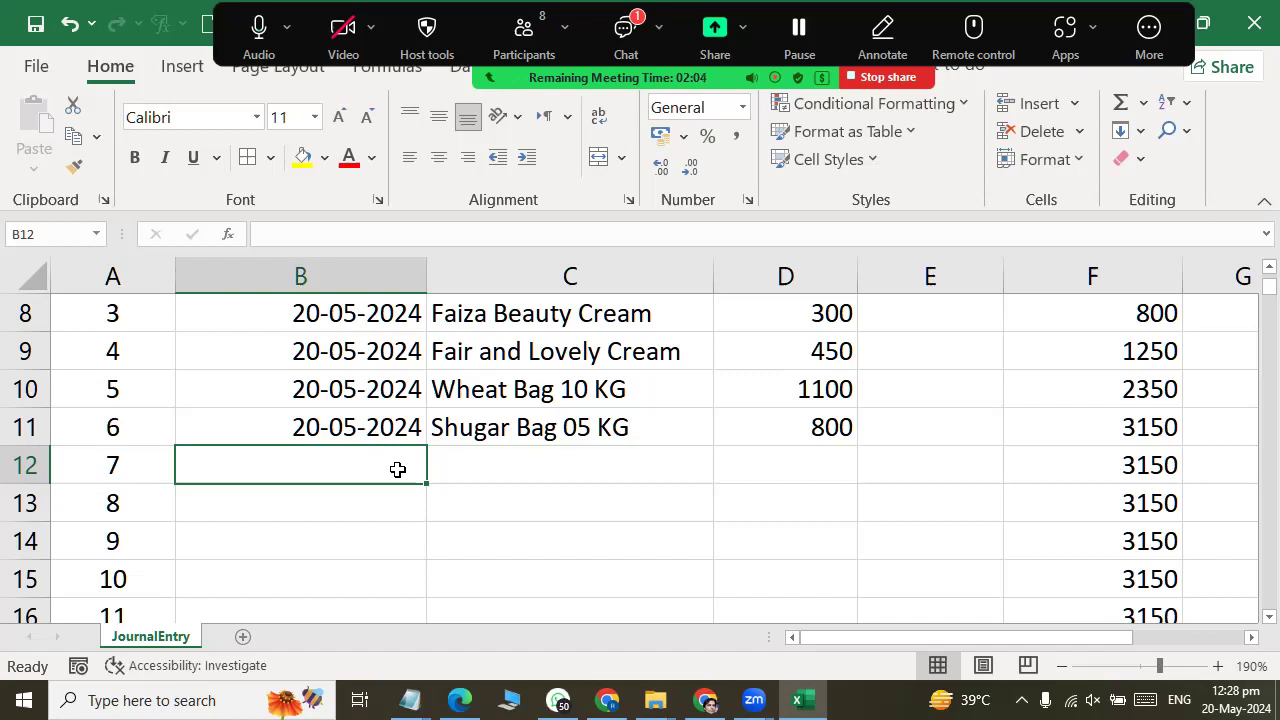
click(1033, 471)
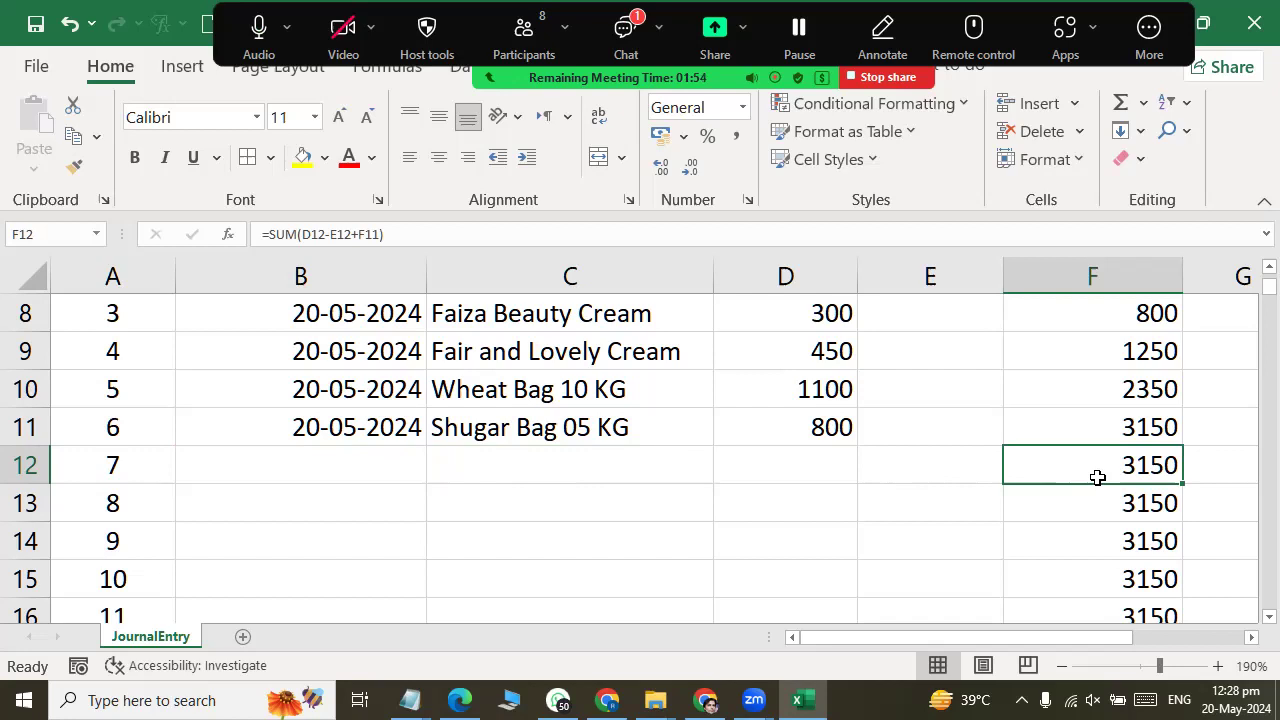
Step: Launch Notepad from the Run box and switch to the shortcut notes
key(super+r)
text(notepad)
click(169, 640)
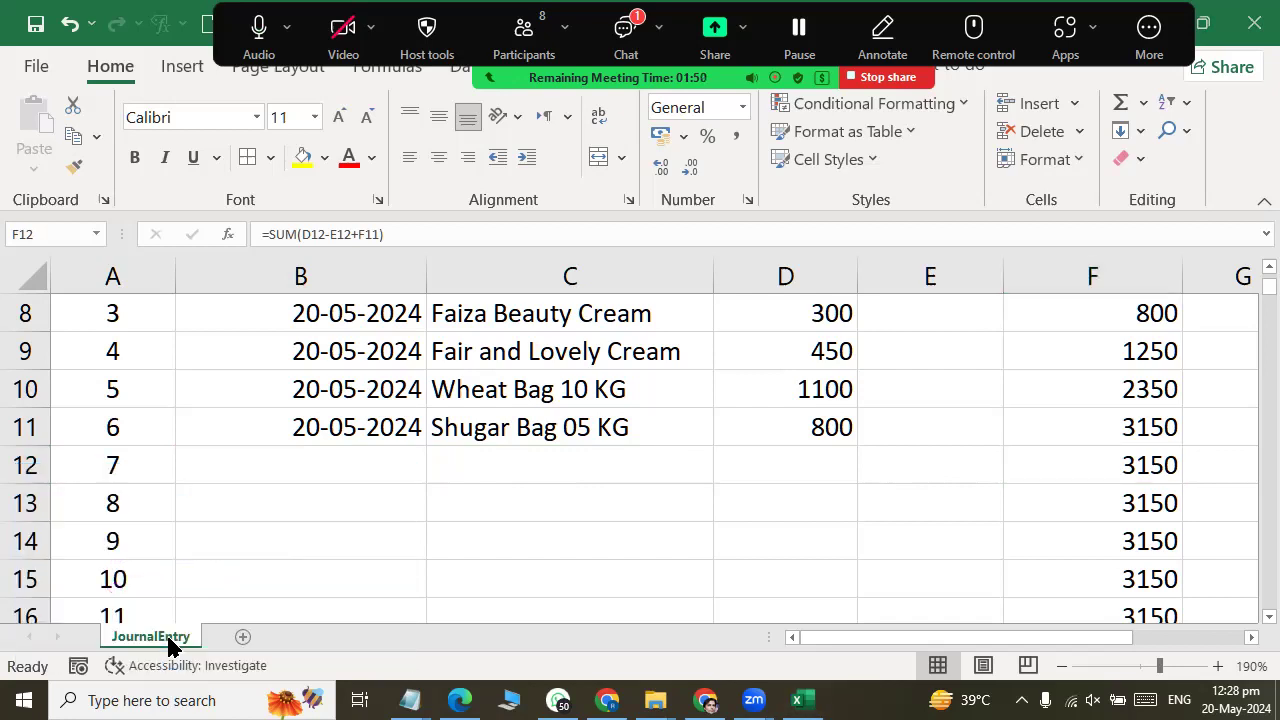
key(alt+Tab)
key(alt+Tab)
key(alt+Tab)
Step: Add an IF() line below the date-shortcut note and move the Notepad window lower
key(Return)
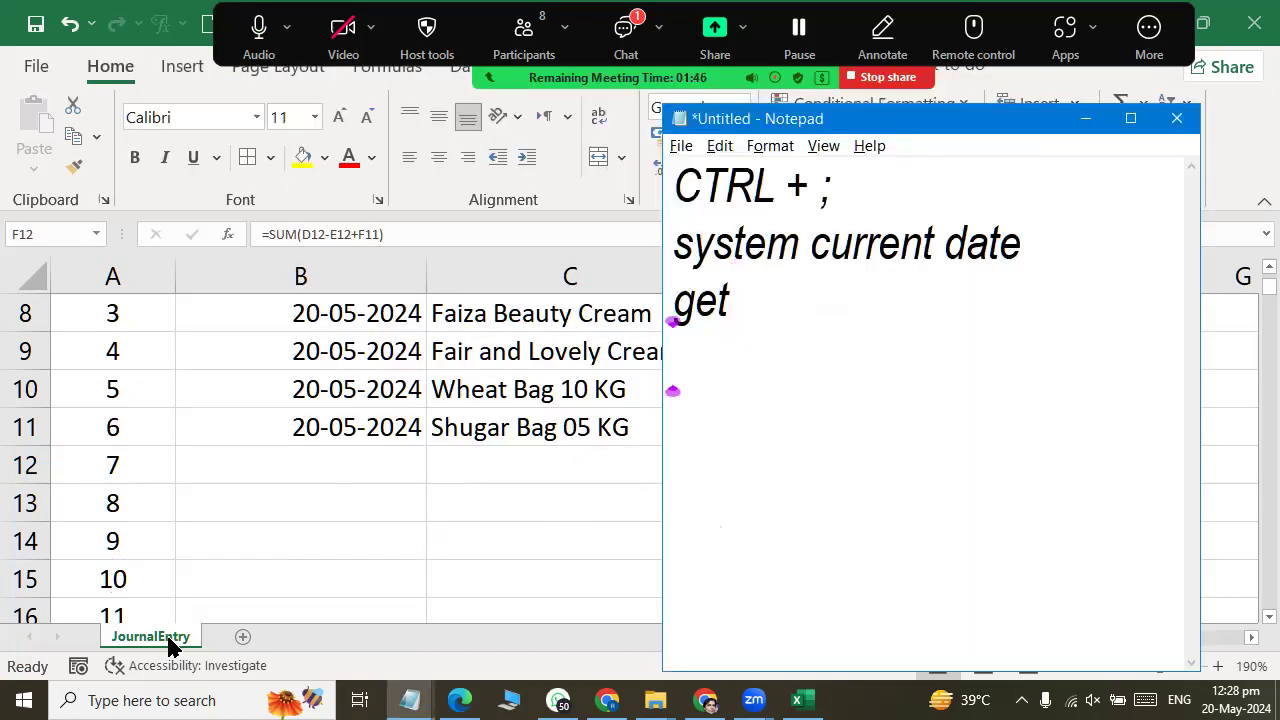
key(Return)
key(Return)
text(IF)
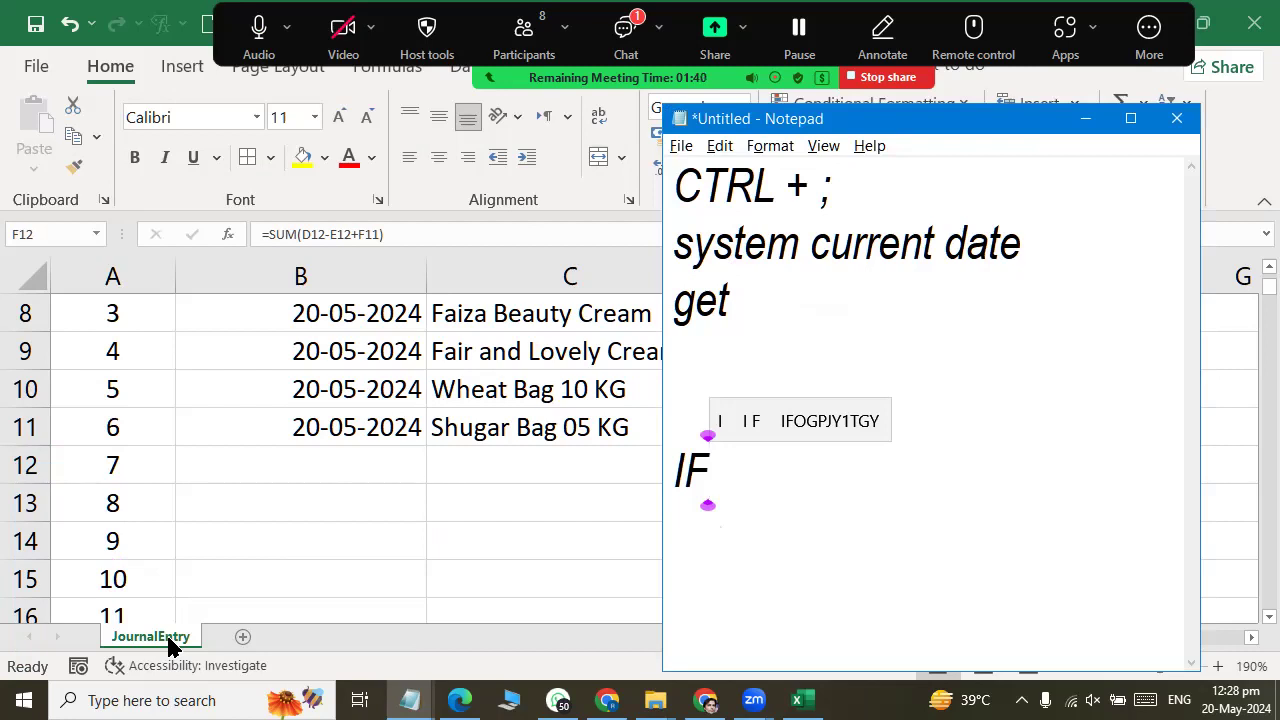
text(())
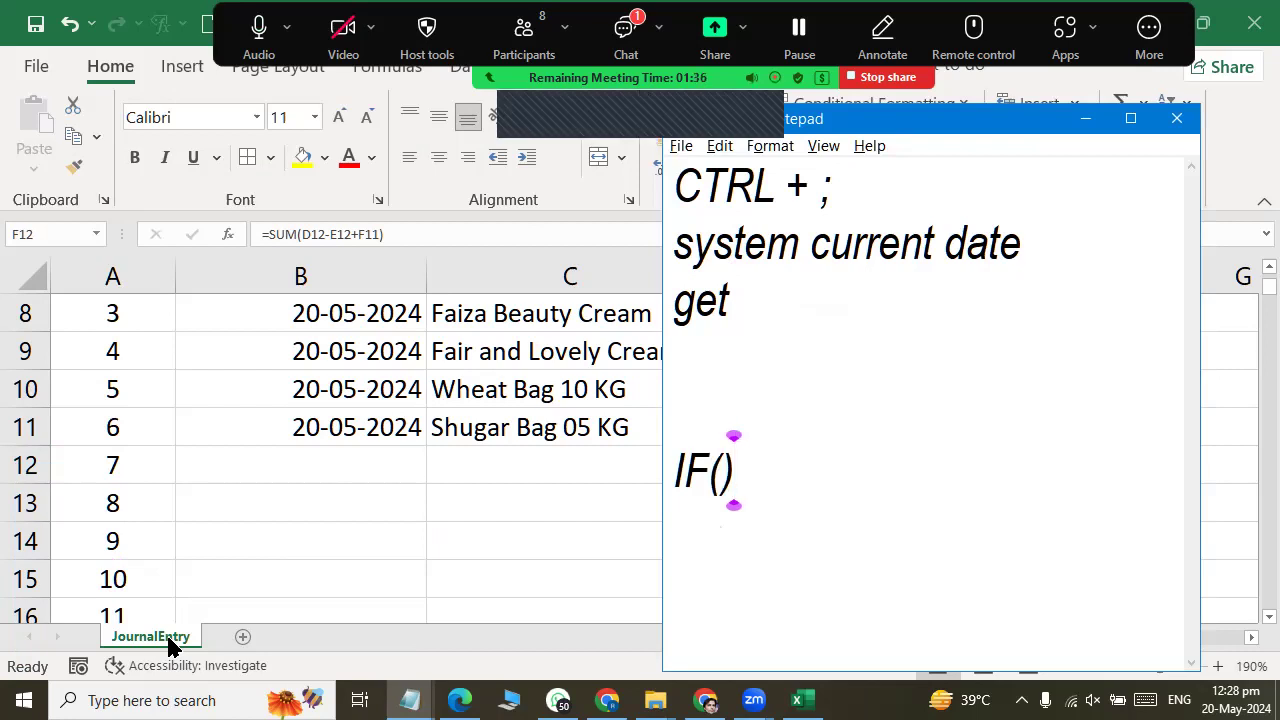
click(615, 122)
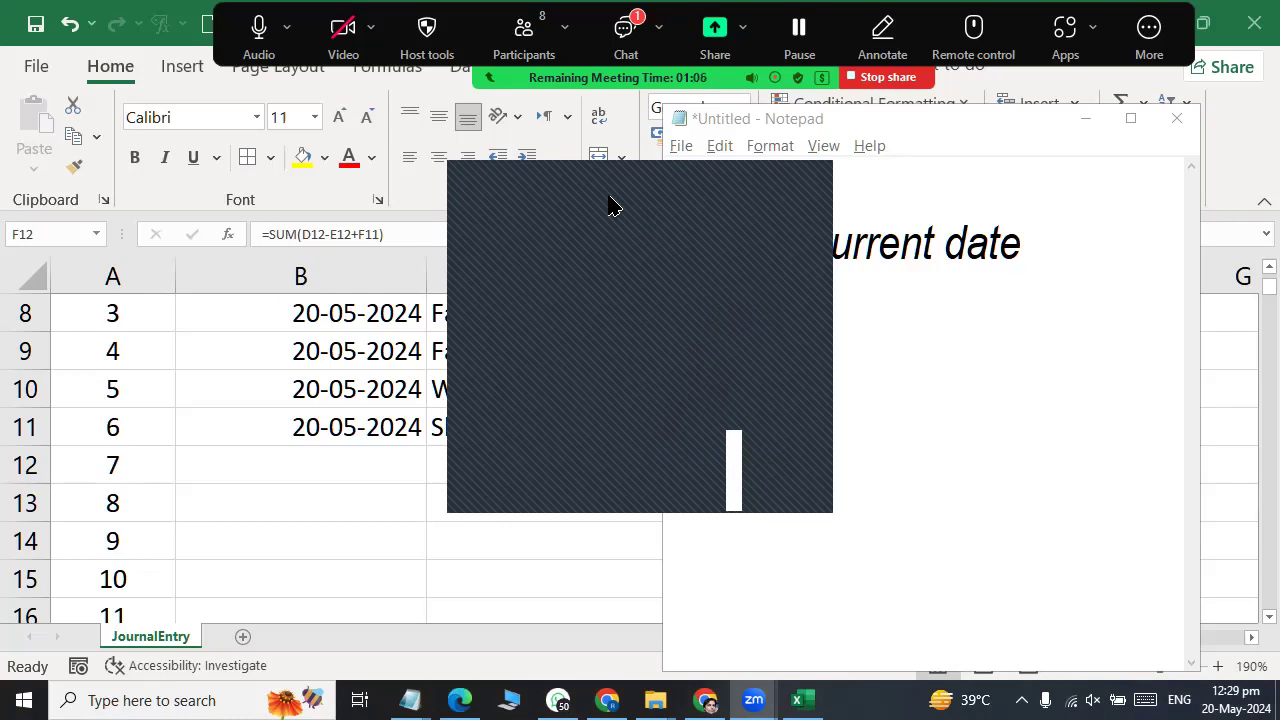
click(763, 468)
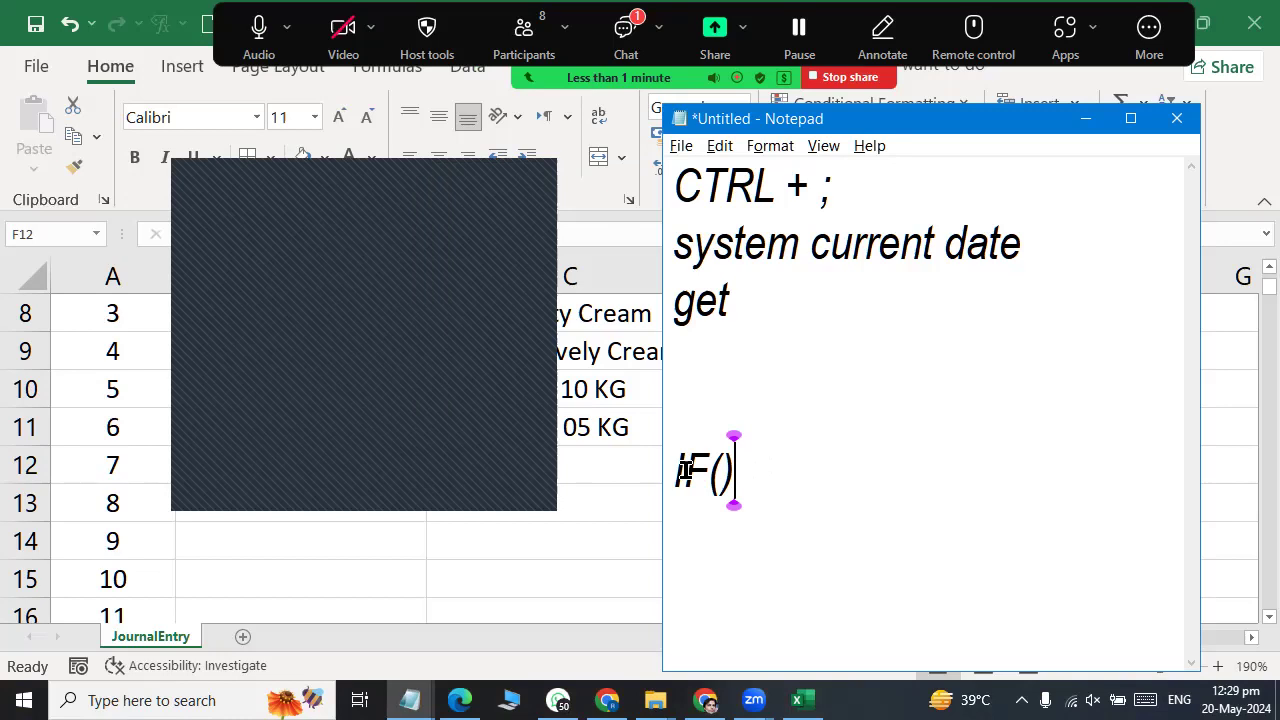
mouse_move(782, 124)
mouse_down()
mouse_move(605, 462)
mouse_move(598, 449)
mouse_up()
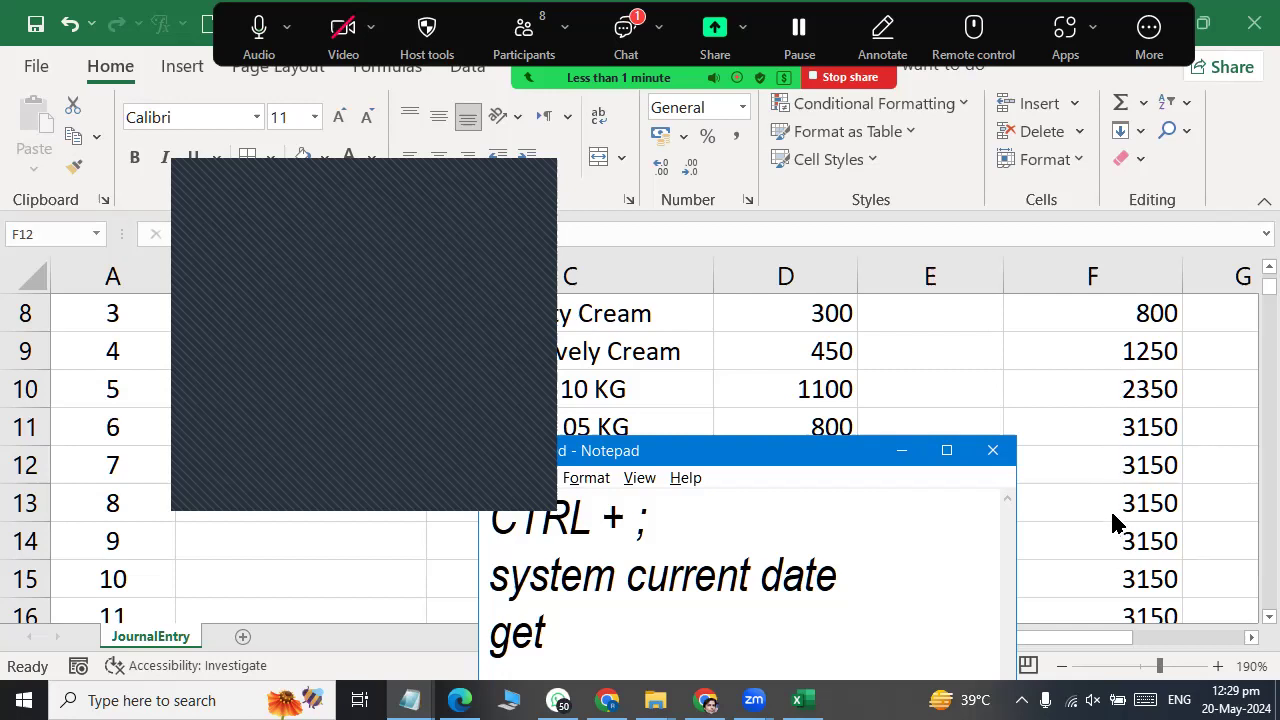
Step: Switch back to the Excel ledger and select the date cell B12
click(420, 409)
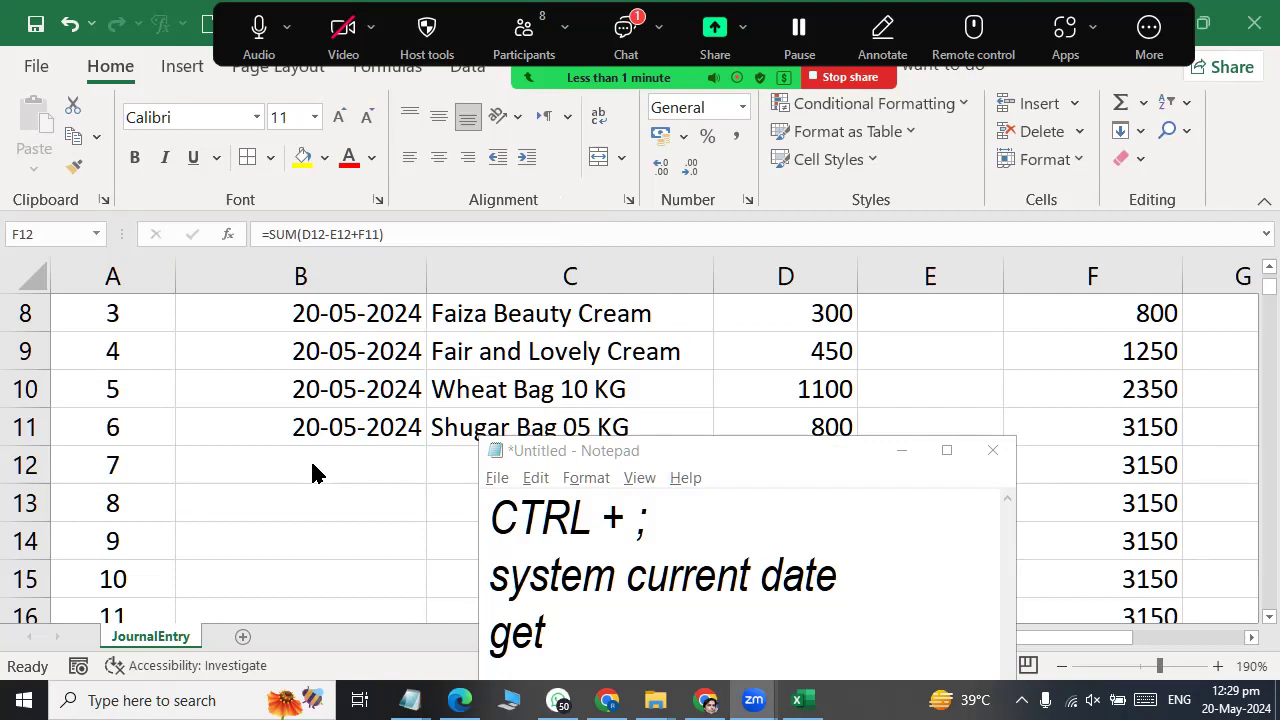
key(alt+Tab)
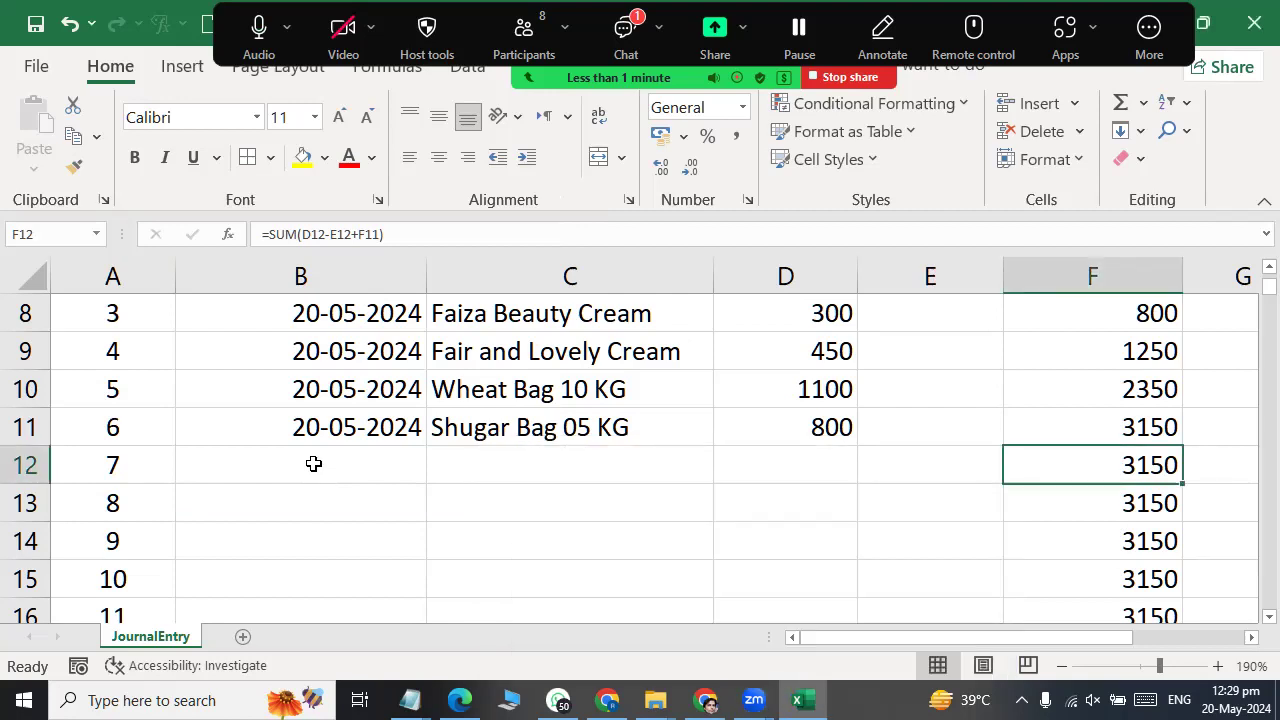
click(313, 463)
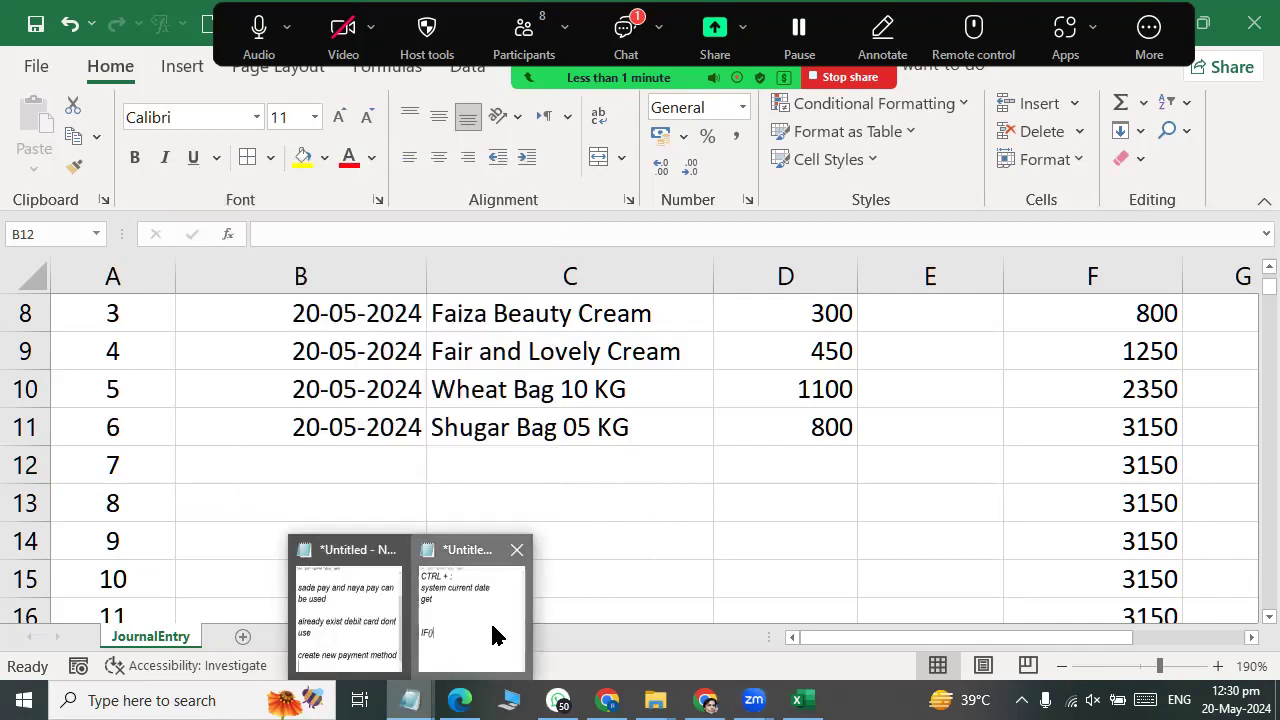
Step: Bring Notepad back to the top of the screen with the cursor after IF()
click(491, 634)
drag(743, 445, 785, 100)
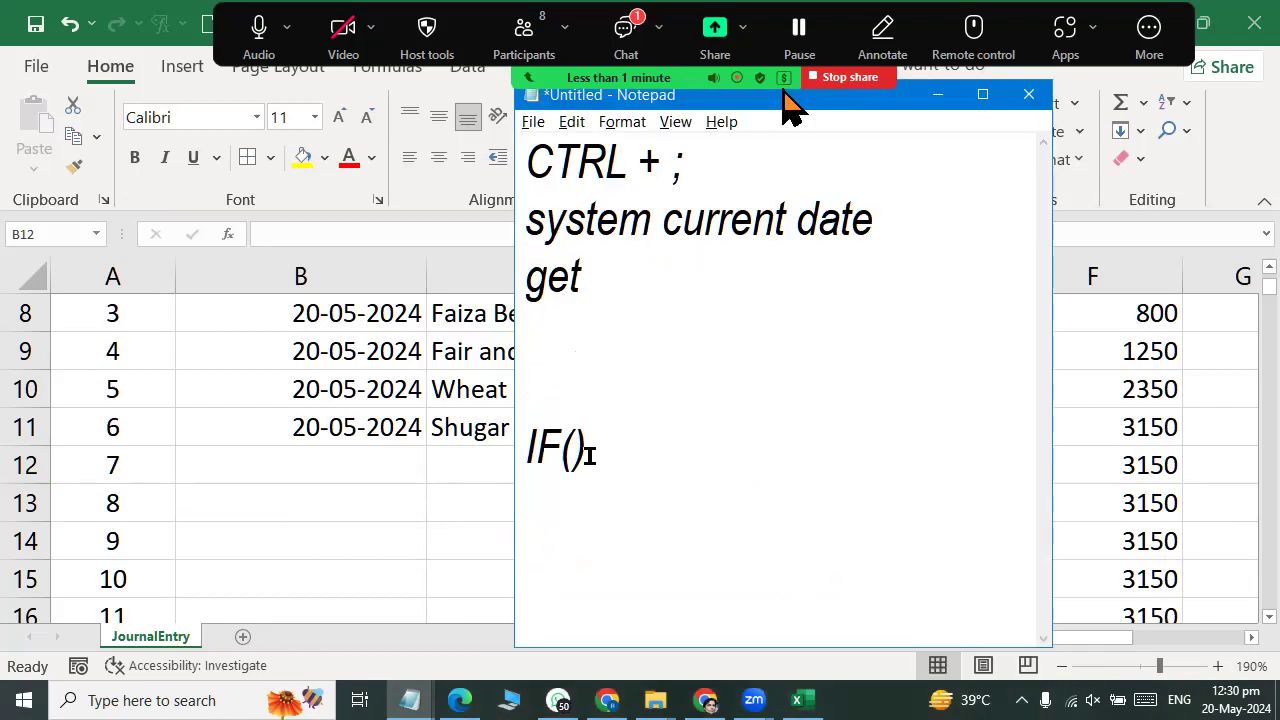
click(603, 452)
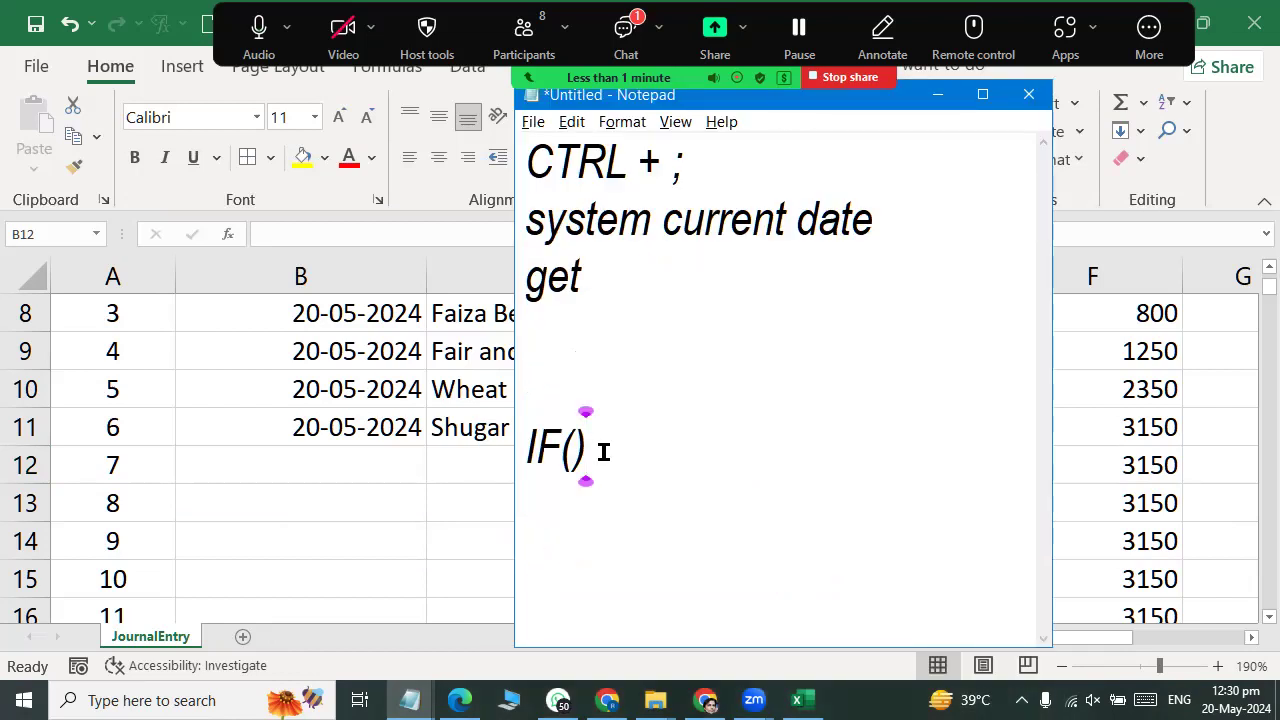